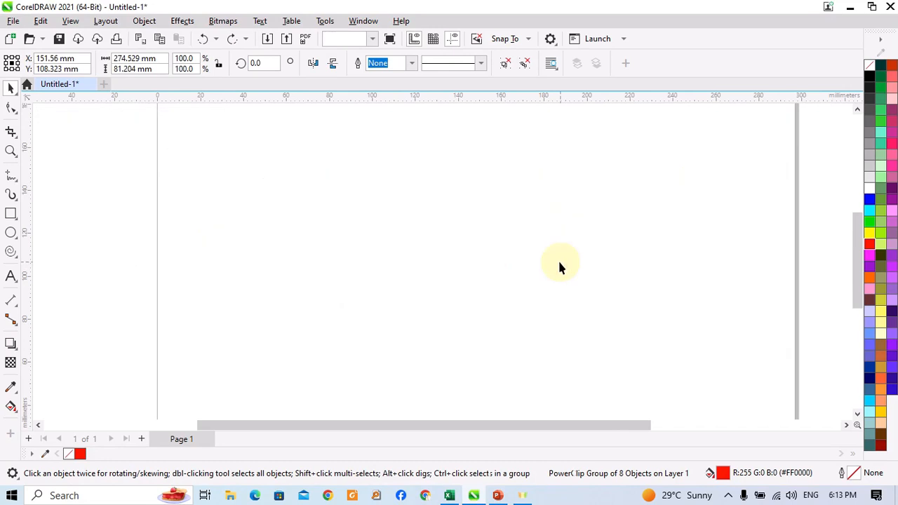
# Add the artistic text "GRAPHICS" in the middle of the page's left part.
pyautogui.click(242, 244)
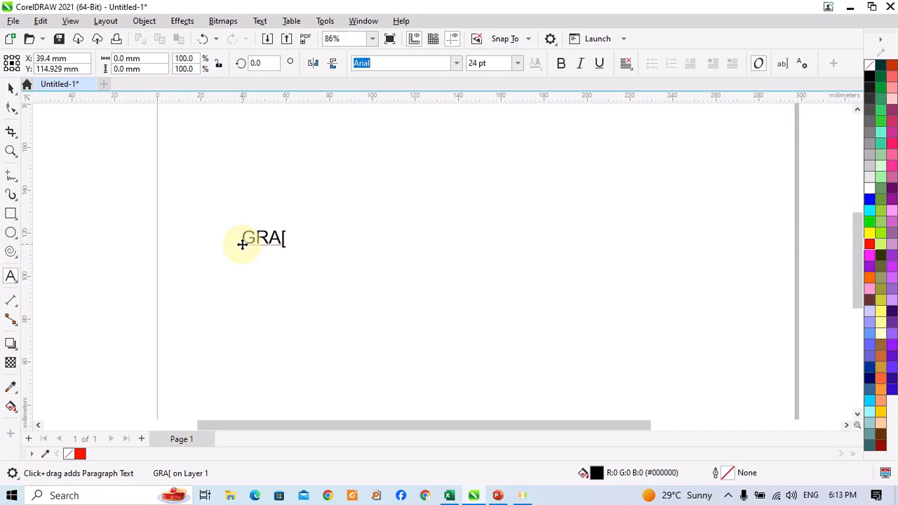
pyautogui.press('BackSpace')
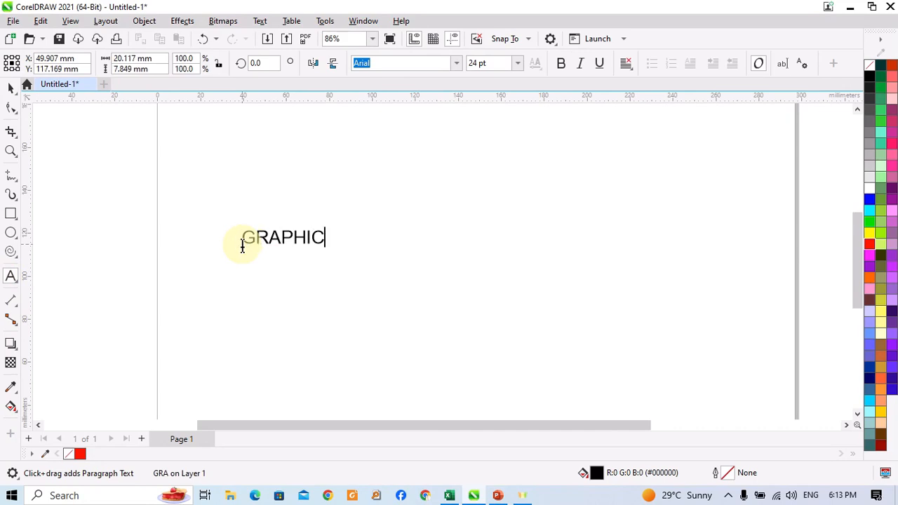
pyautogui.press('Escape')
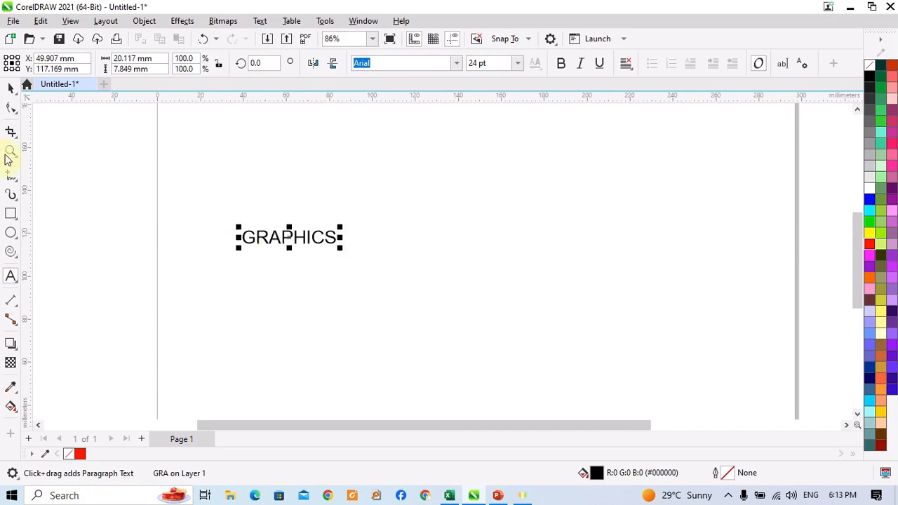
# Enlarge the word GRAPHICS to about 237 mm wide and shift it up and toward the page's left edge.
pyautogui.click(15, 86)
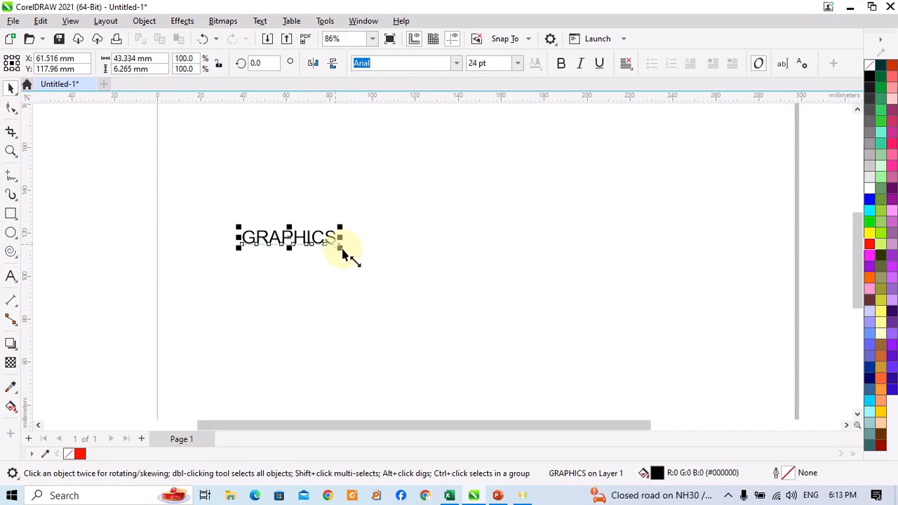
pyautogui.moveTo(344, 254); pyautogui.dragTo(691, 287)
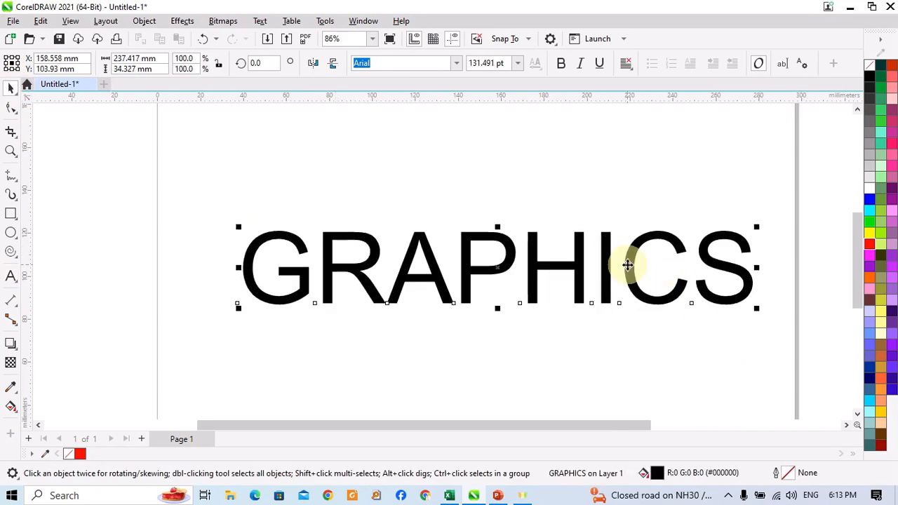
pyautogui.moveTo(627, 265); pyautogui.dragTo(577, 239)
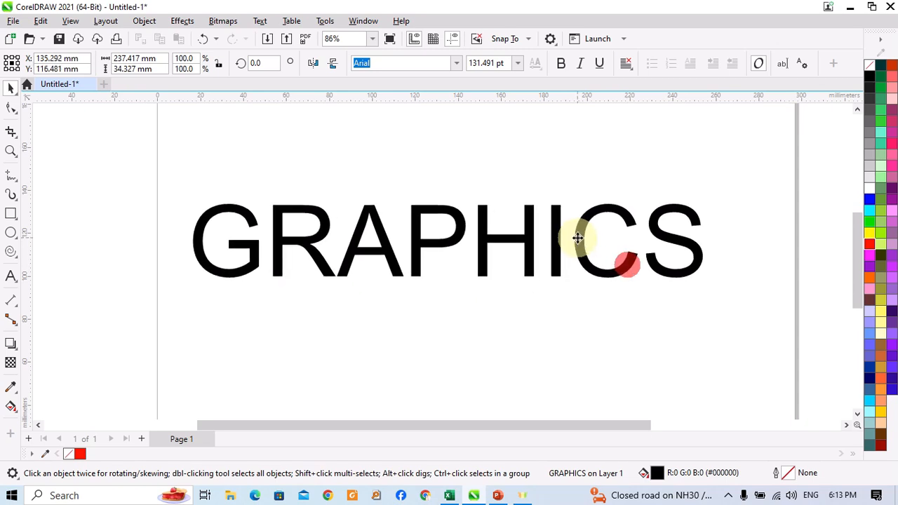
# Set the word's font to BahamasHeavy and enlarge it to about 260 mm wide, placed higher on the page.
pyautogui.click(458, 63)
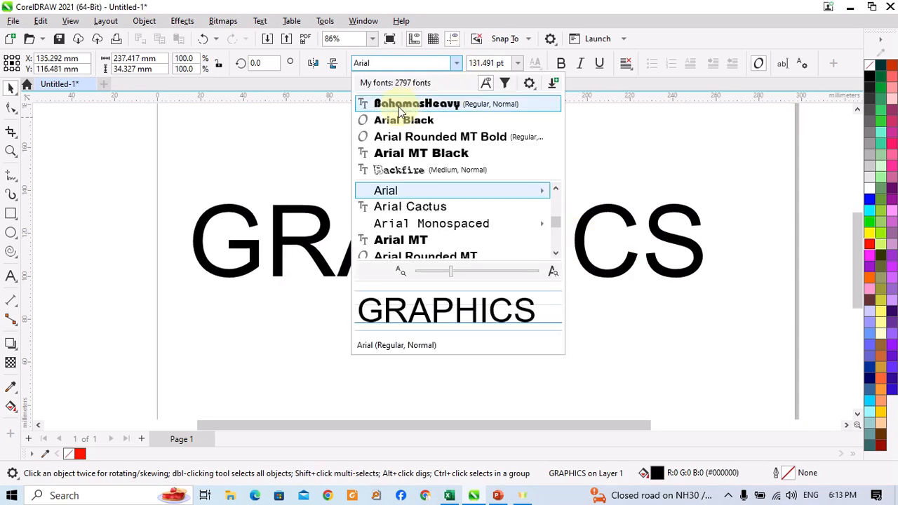
pyautogui.click(425, 105)
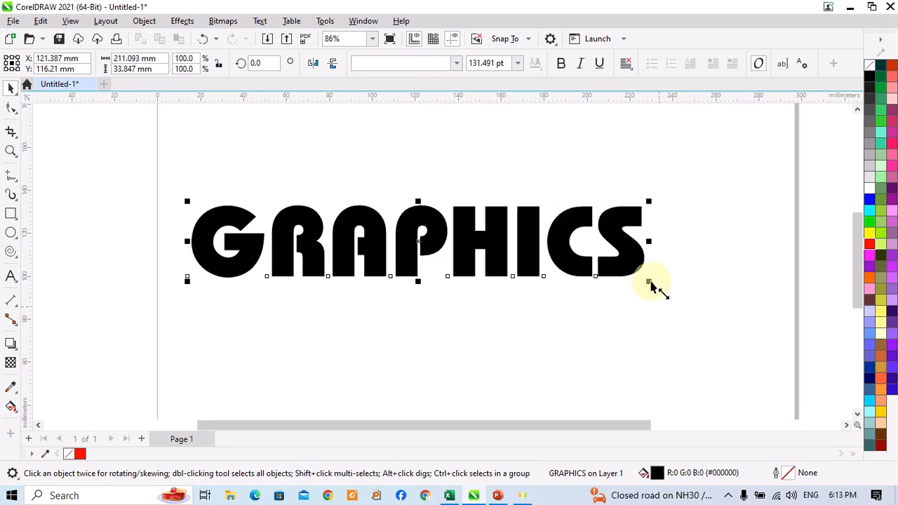
pyautogui.moveTo(648, 281); pyautogui.dragTo(756, 340)
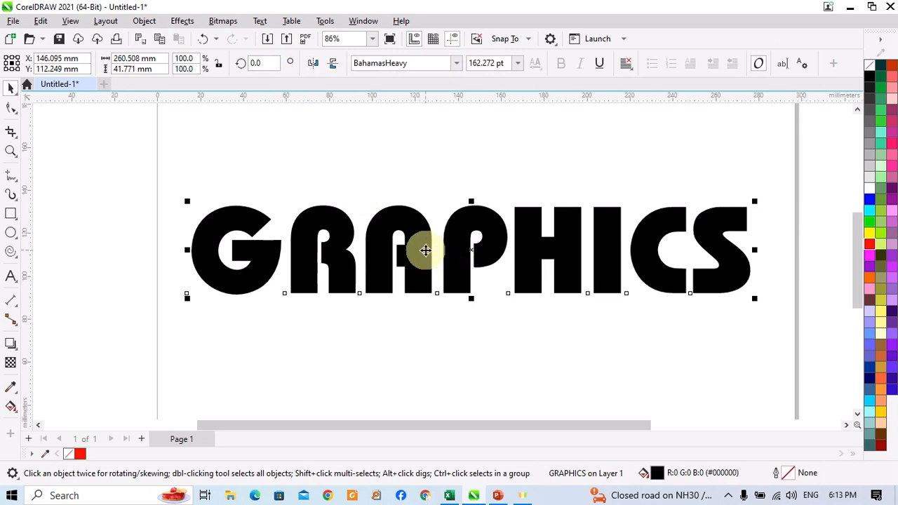
pyautogui.moveTo(424, 251); pyautogui.dragTo(429, 216)
# Convert the text to a 300 dpi RGB bitmap with anti-aliasing and a transparent background.
pyautogui.click(226, 21)
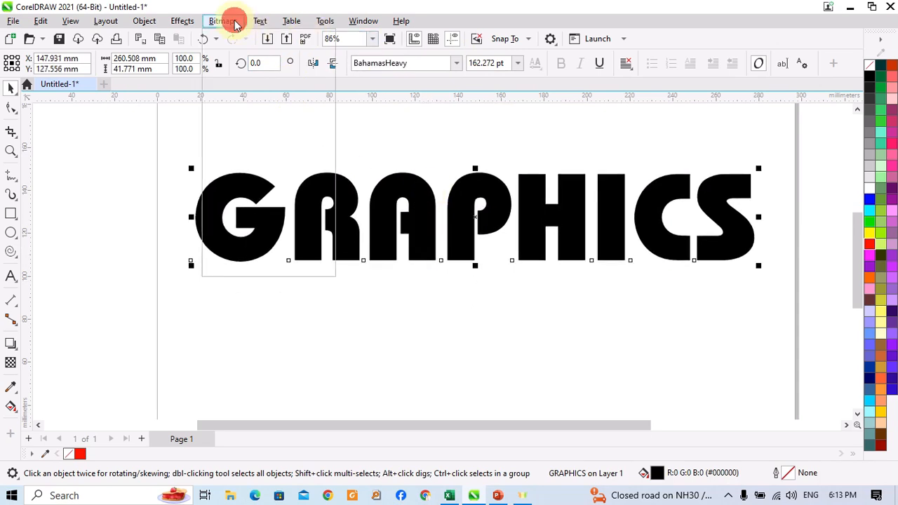
pyautogui.click(259, 38)
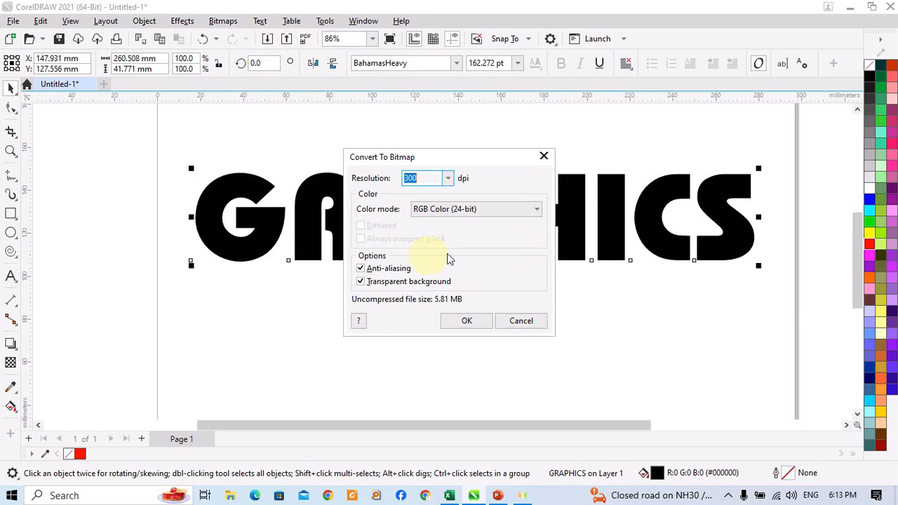
pyautogui.click(453, 322)
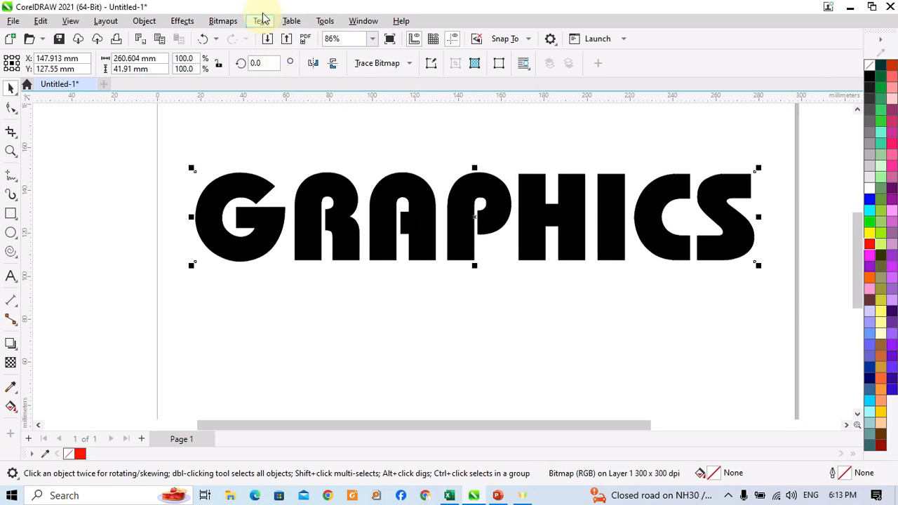
# Apply the Wet Paint distortion to the text bitmap with wetness 50 and percent 100.
pyautogui.click(190, 22)
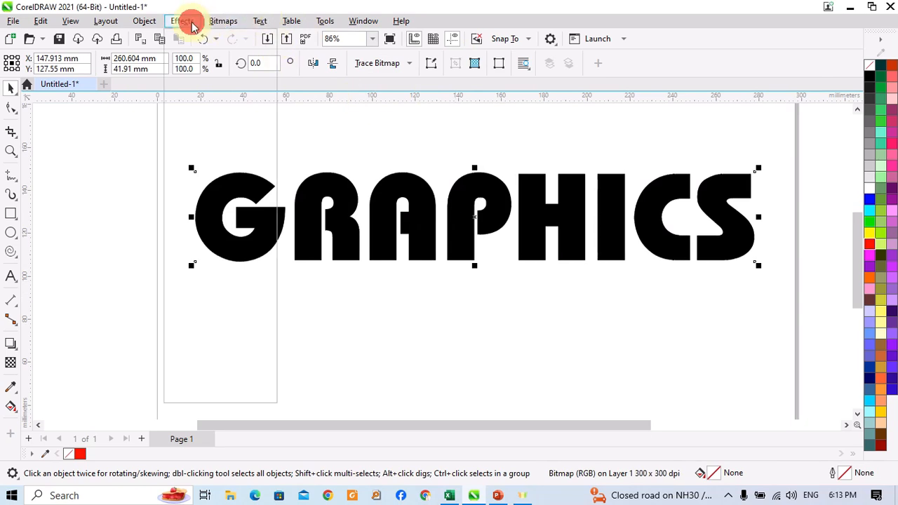
pyautogui.moveTo(219, 251)
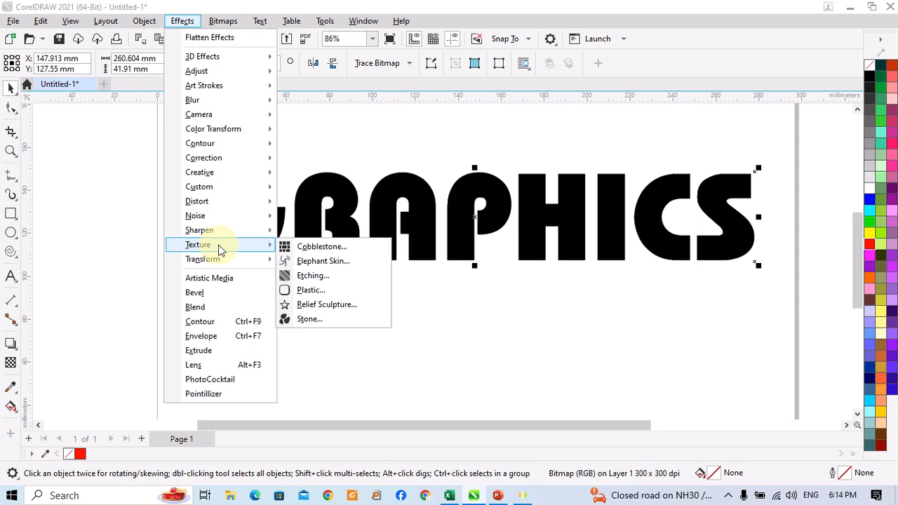
pyautogui.moveTo(220, 201)
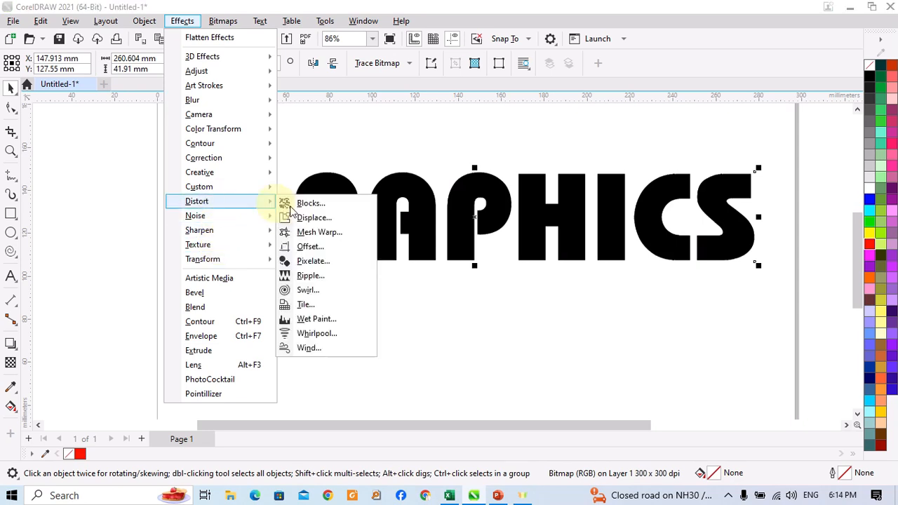
pyautogui.click(329, 321)
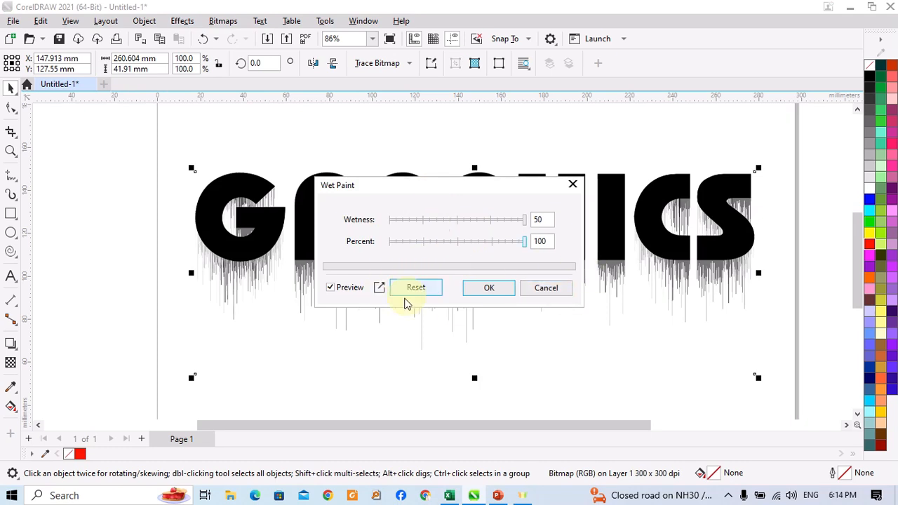
pyautogui.click(483, 288)
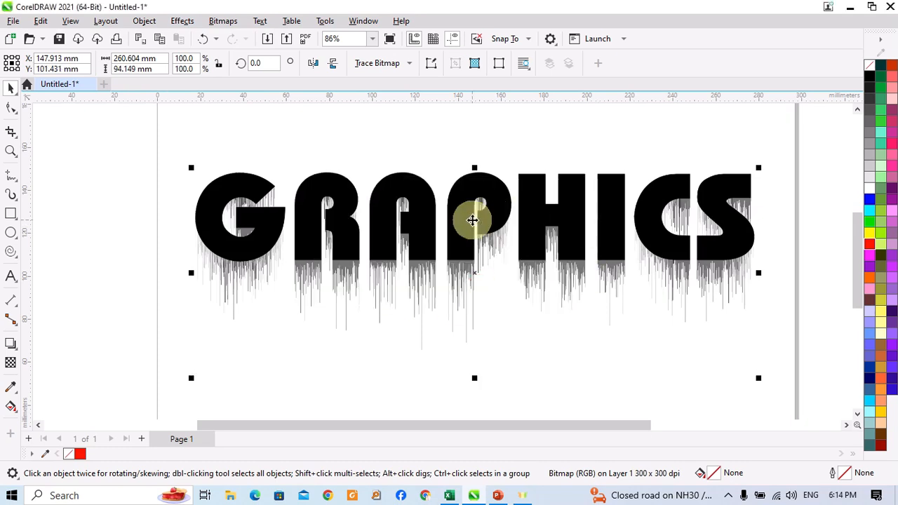
# Reposition the dripping text bitmap in the upper part of the page, at about X 145 mm, Y 118 mm.
pyautogui.moveTo(468, 229); pyautogui.dragTo(463, 184)
pyautogui.scroll(-3, 561, 225)
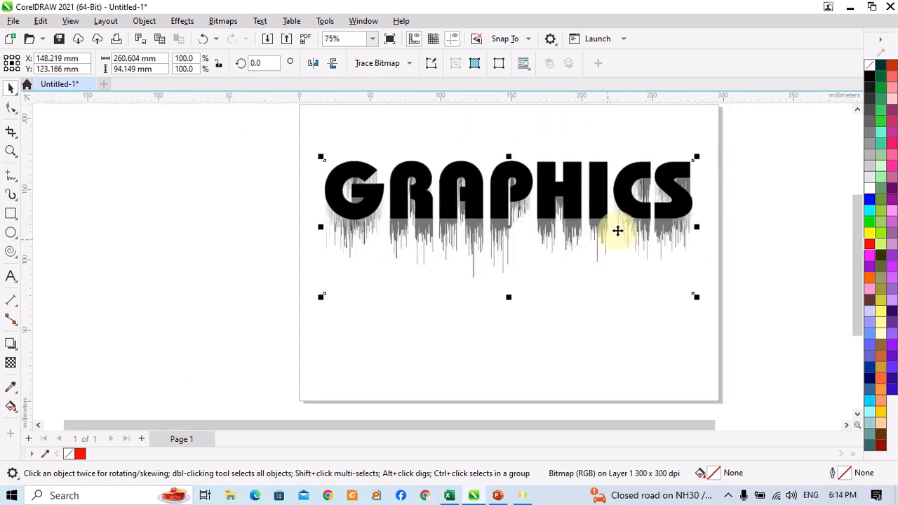
pyautogui.scroll(3, 617, 230)
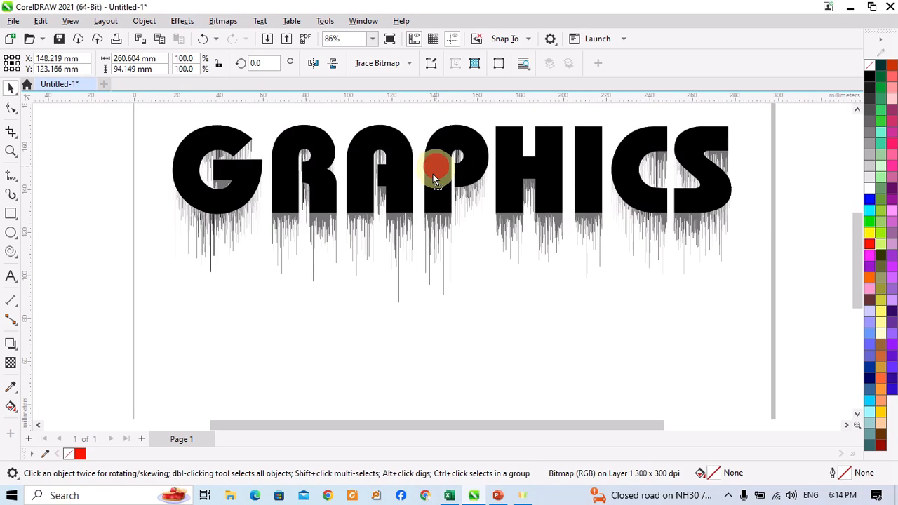
pyautogui.moveTo(433, 174)
pyautogui.mouseDown()
pyautogui.moveTo(427, 190)
pyautogui.moveTo(430, 175)
pyautogui.mouseUp()
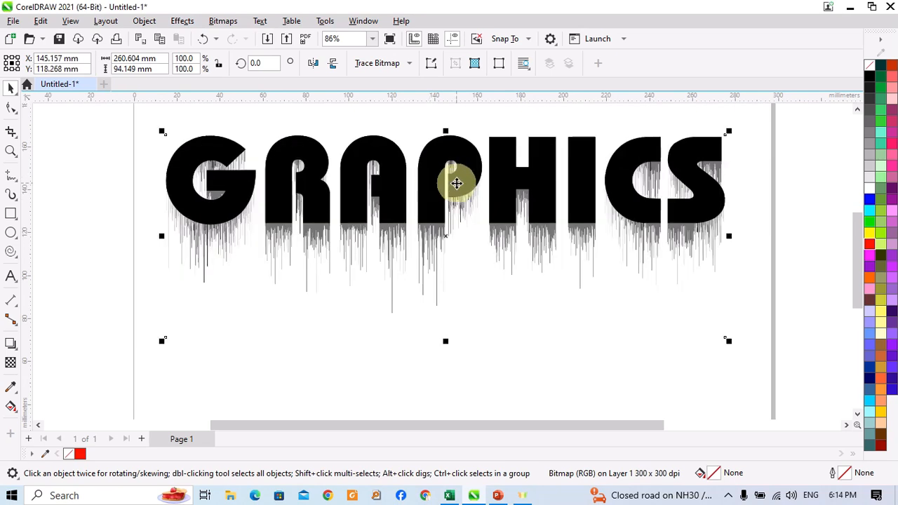
# Outline-trace the dripping text bitmap as line art with smoothing 25 and automatic background removal, keeping the original.
pyautogui.click(225, 22)
pyautogui.moveTo(286, 235)
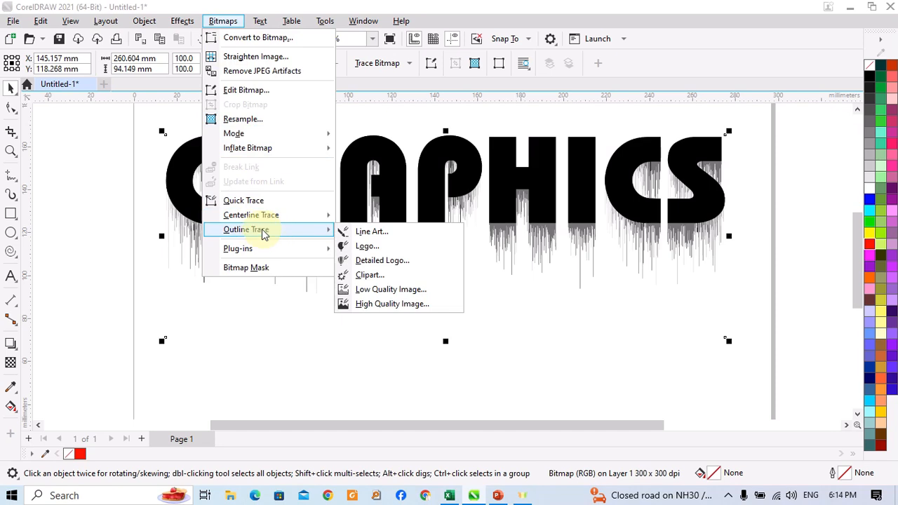
pyautogui.click(375, 232)
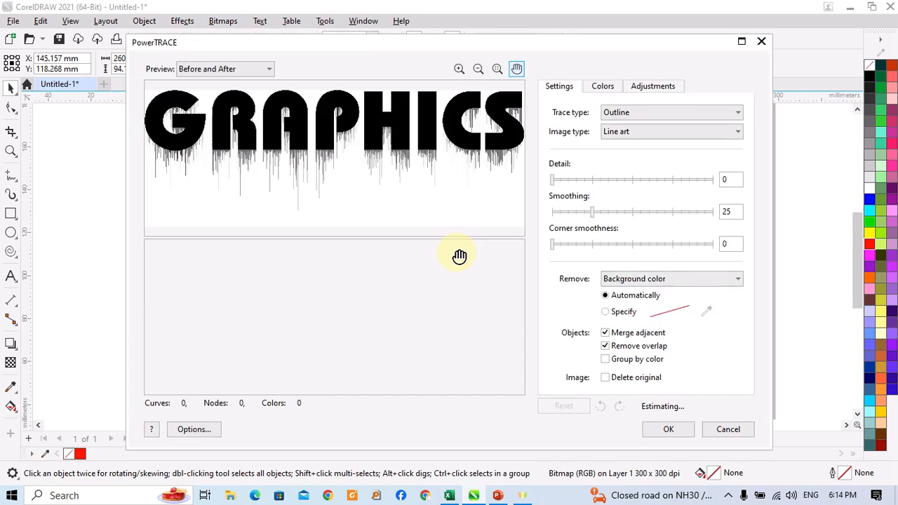
pyautogui.click(668, 429)
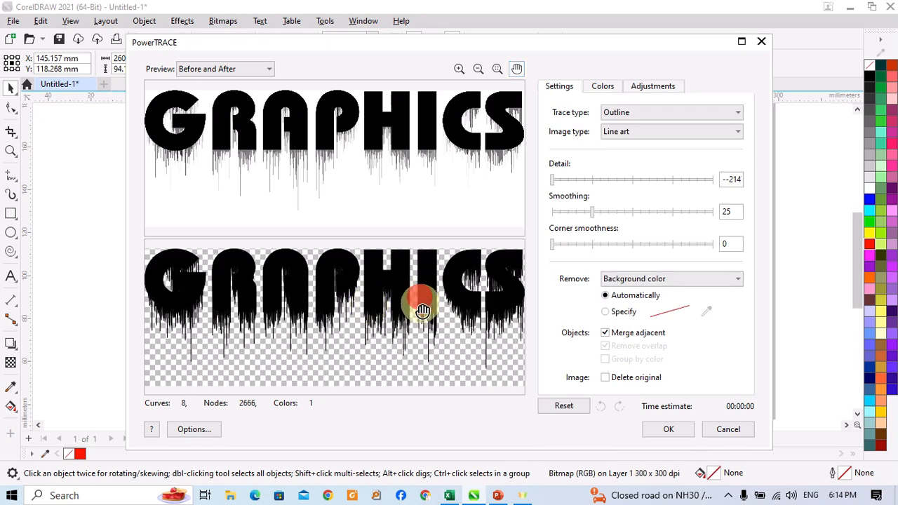
pyautogui.click(669, 429)
# Move the traced lettering below the original bitmap and delete the bitmap.
pyautogui.click(448, 146)
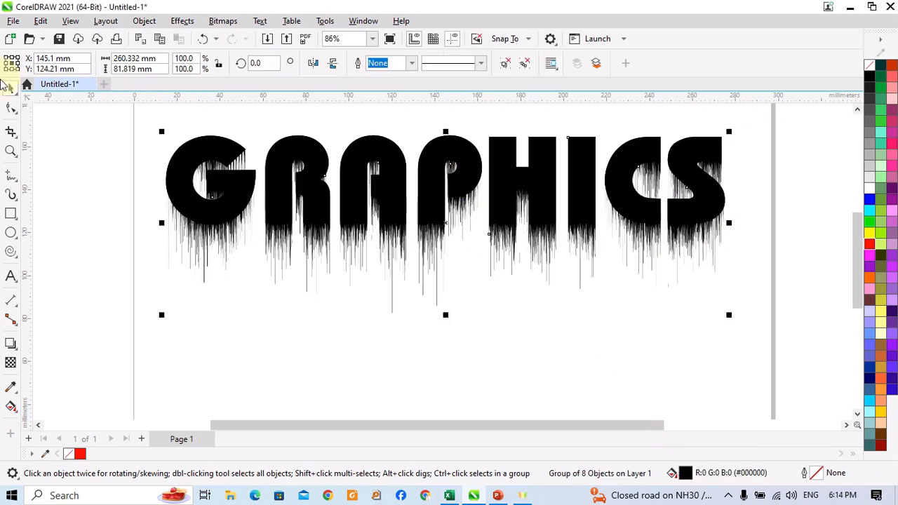
pyautogui.click(72, 131)
pyautogui.moveTo(435, 190); pyautogui.dragTo(430, 327)
pyautogui.click(442, 150)
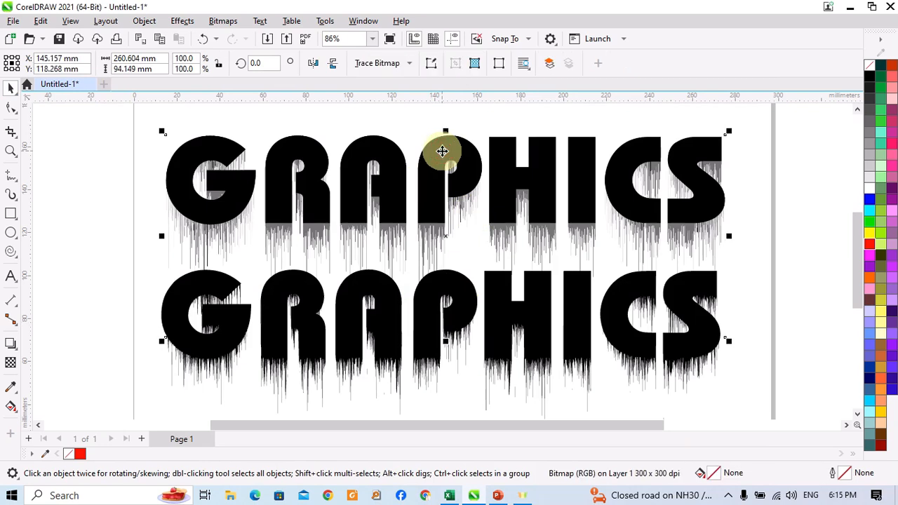
pyautogui.press('Delete')
# Move the traced lettering back to the upper part of the page and deselect it.
pyautogui.click(441, 284)
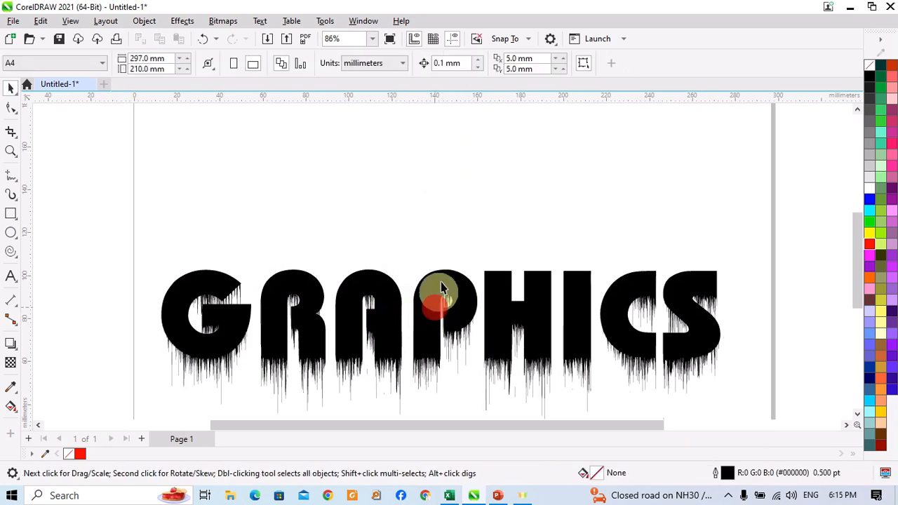
pyautogui.moveTo(441, 284); pyautogui.dragTo(427, 170)
pyautogui.scroll(-1, 455, 207)
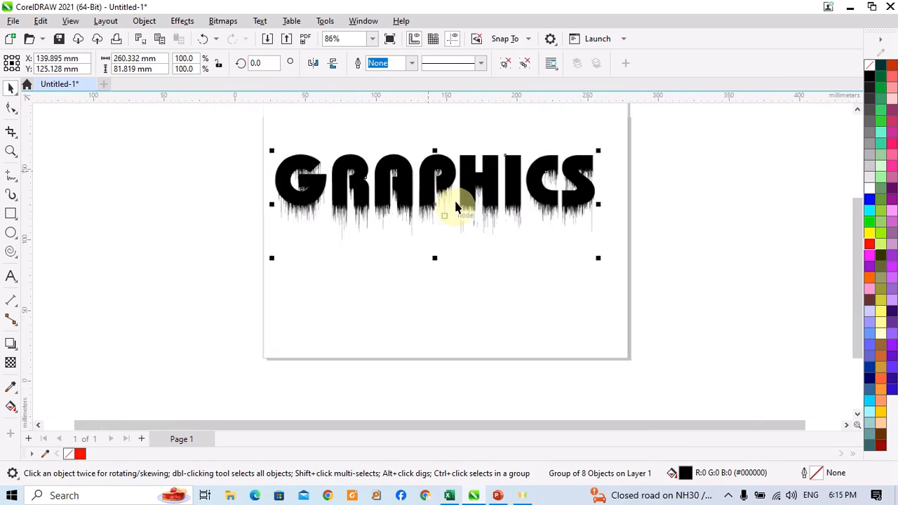
pyautogui.scroll(1, 456, 189)
pyautogui.moveTo(428, 4)
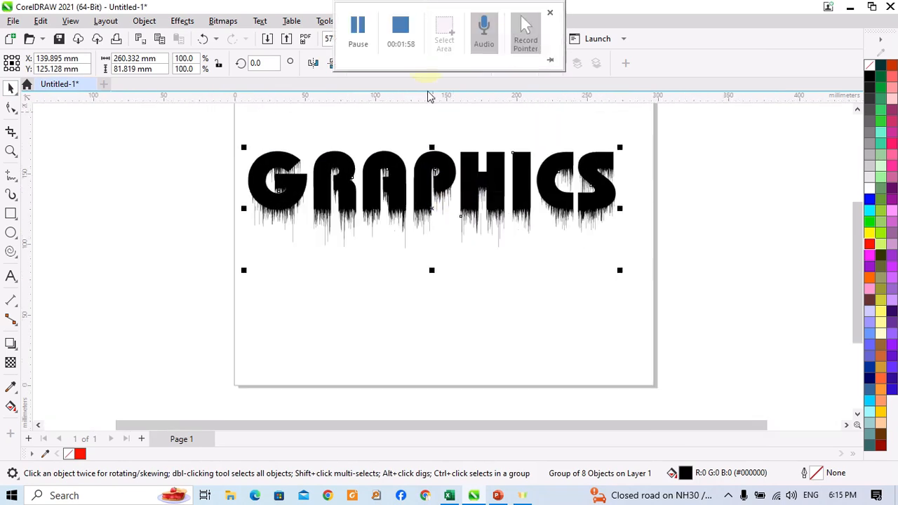
pyautogui.click(516, 327)
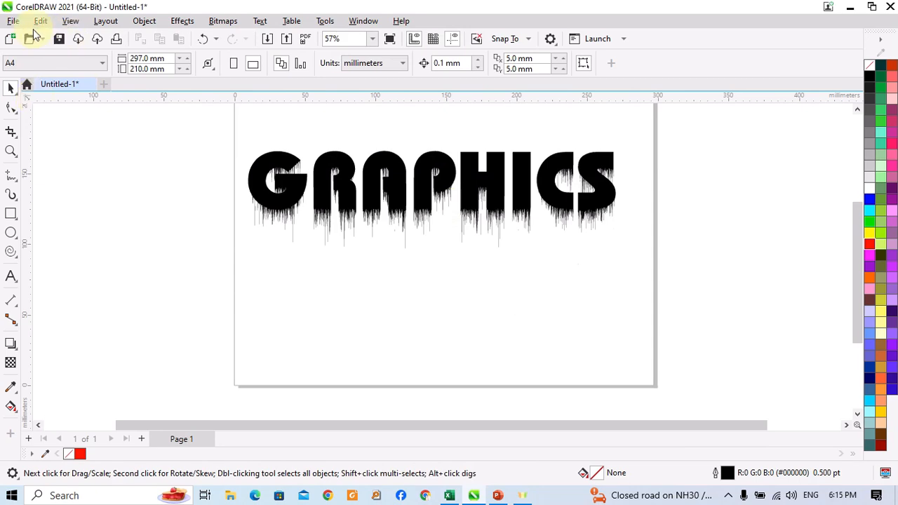
# Import cascade-boat-clean-china-natural-rural.jpg from Downloads and place it just below the lettering at about 285 mm wide.
pyautogui.hotkey('ctrl', 'i')
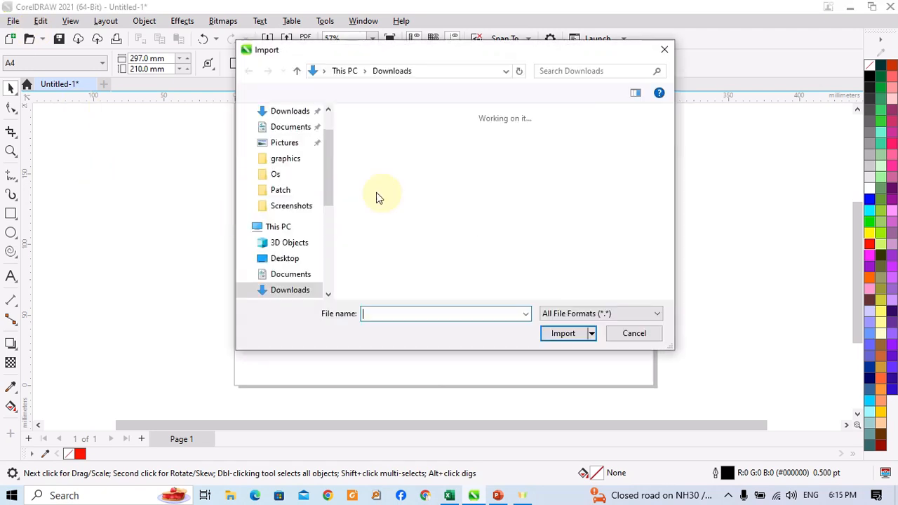
pyautogui.click(289, 110)
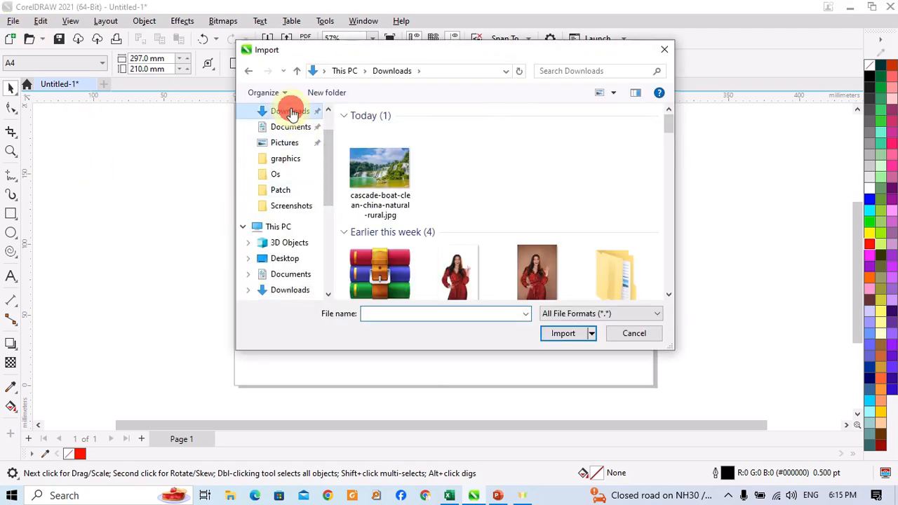
pyautogui.click(374, 157)
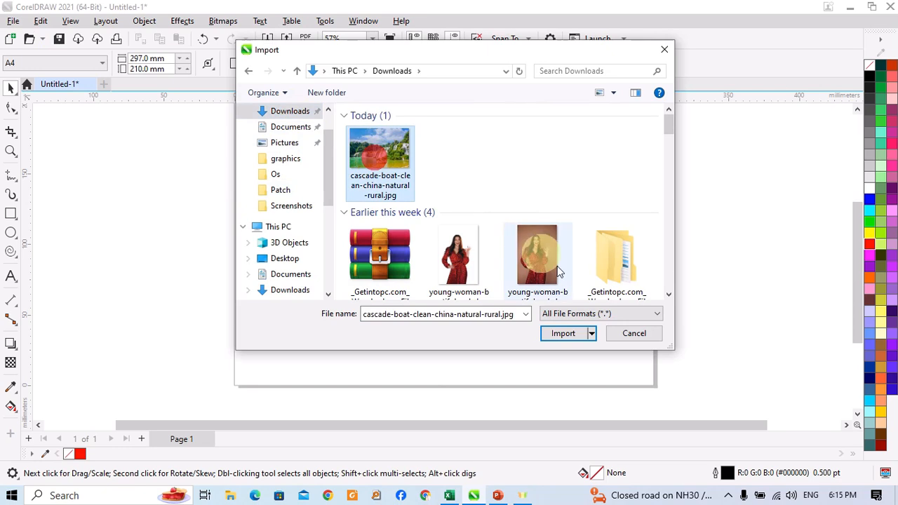
pyautogui.click(565, 333)
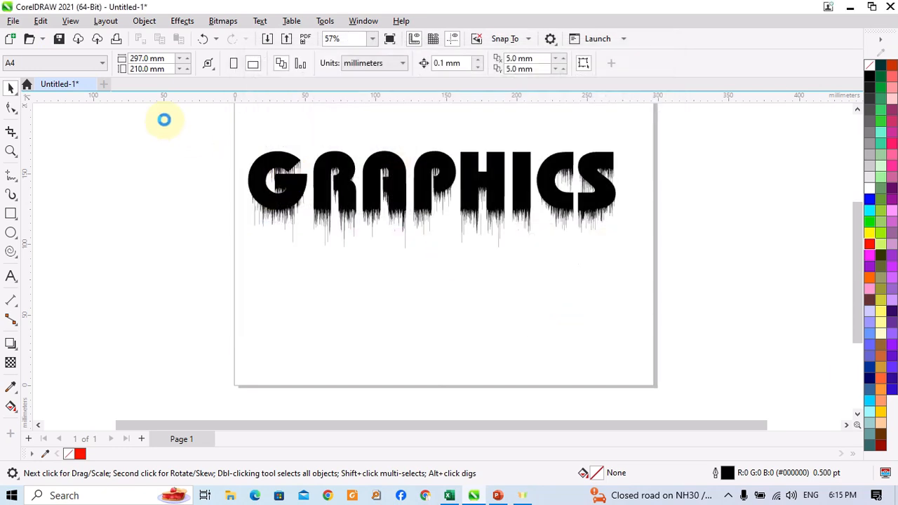
pyautogui.click(176, 126)
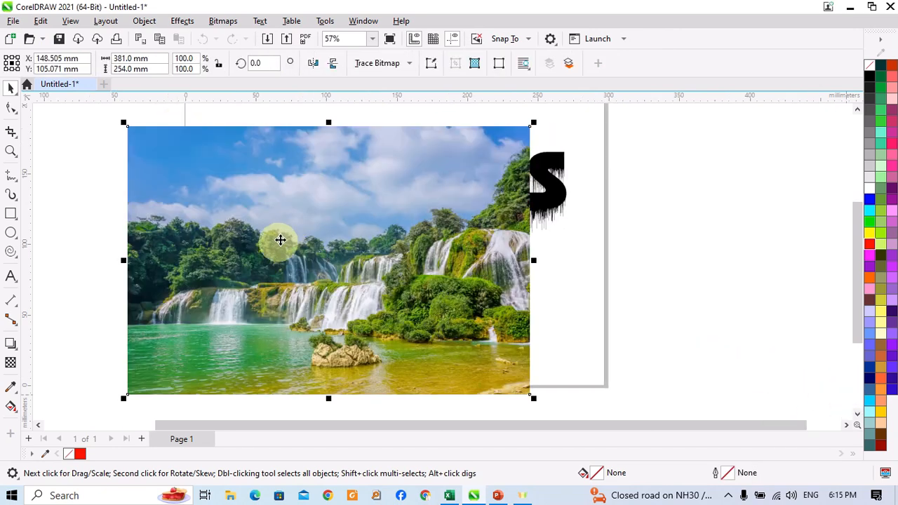
pyautogui.moveTo(360, 240); pyautogui.dragTo(417, 317)
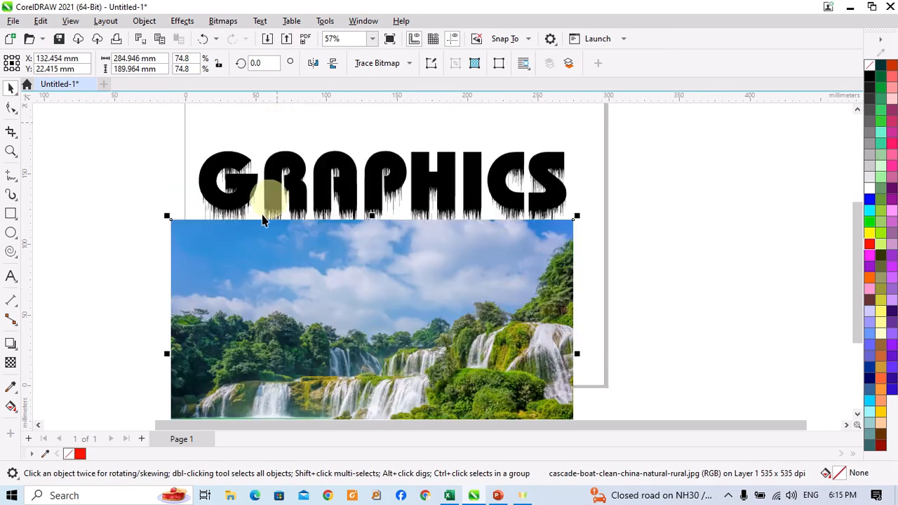
# PowerClip the waterfall photo inside the traced GRAPHICS lettering and deselect the result.
pyautogui.click(183, 21)
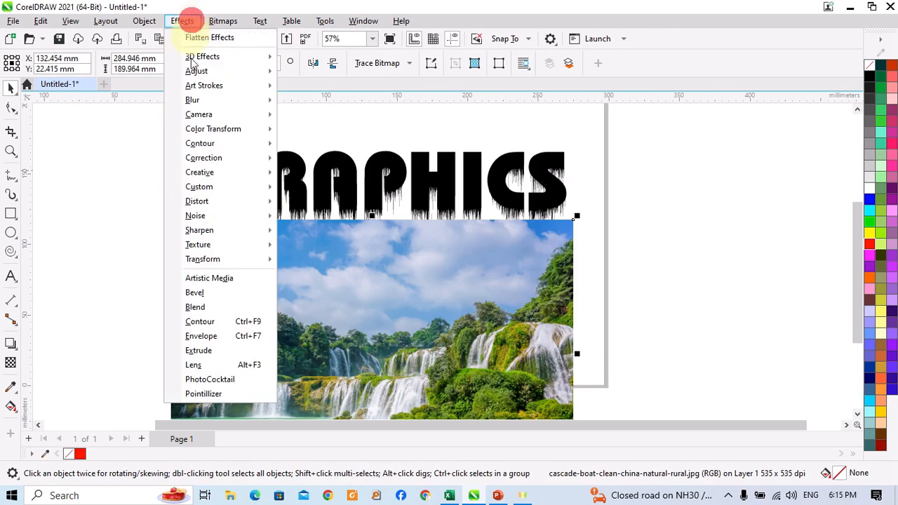
pyautogui.click(181, 22)
pyautogui.click(143, 21)
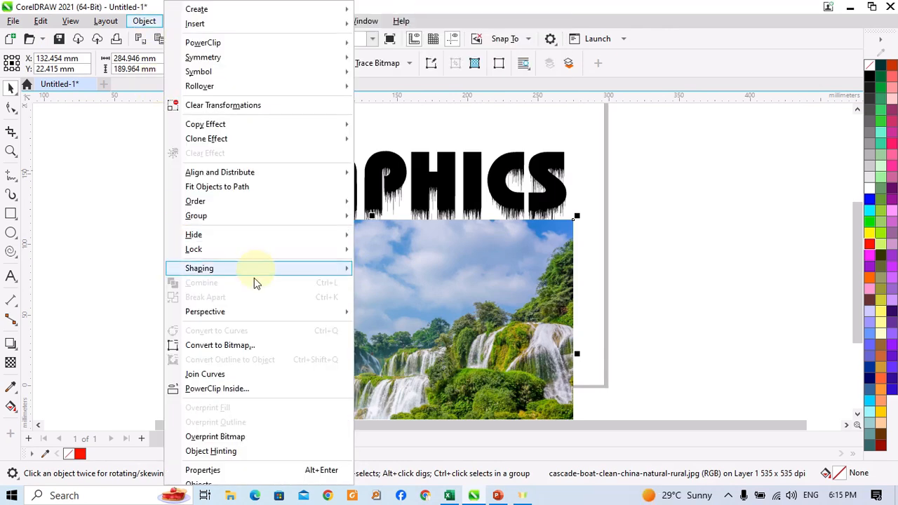
pyautogui.click(260, 390)
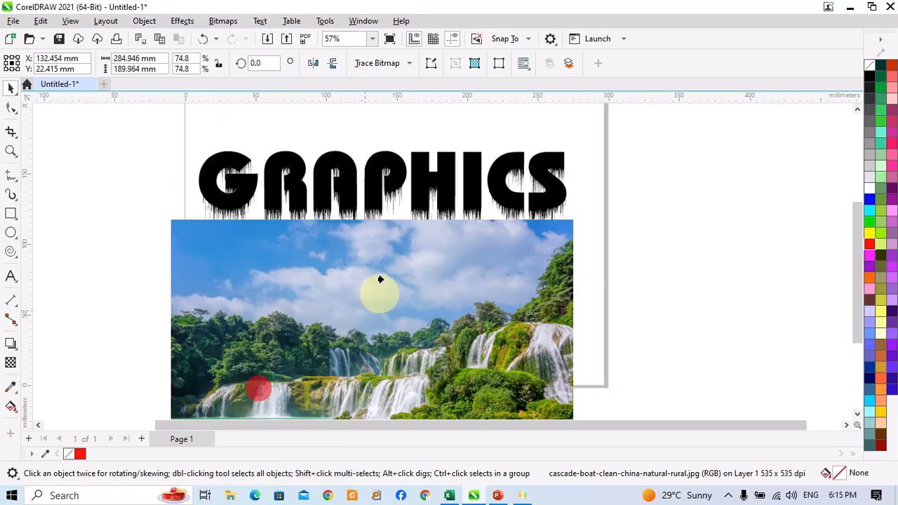
pyautogui.click(371, 176)
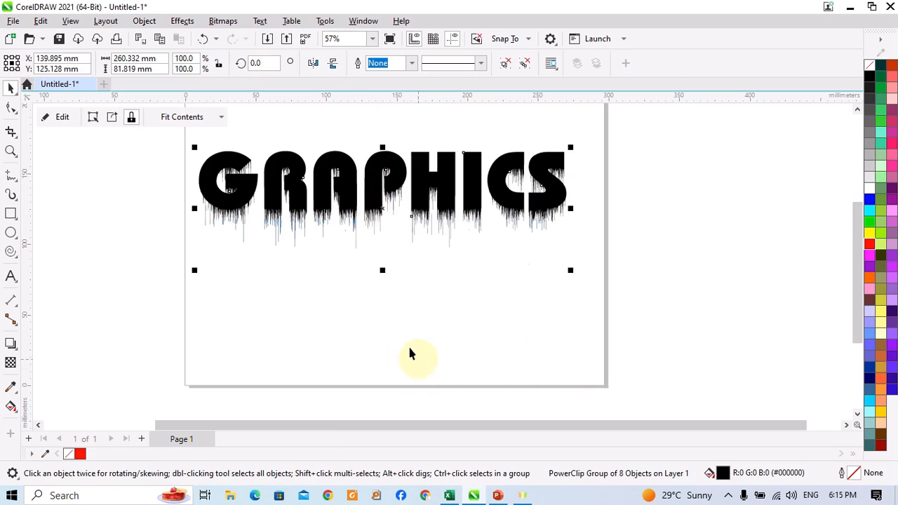
pyautogui.rightClick(687, 185)
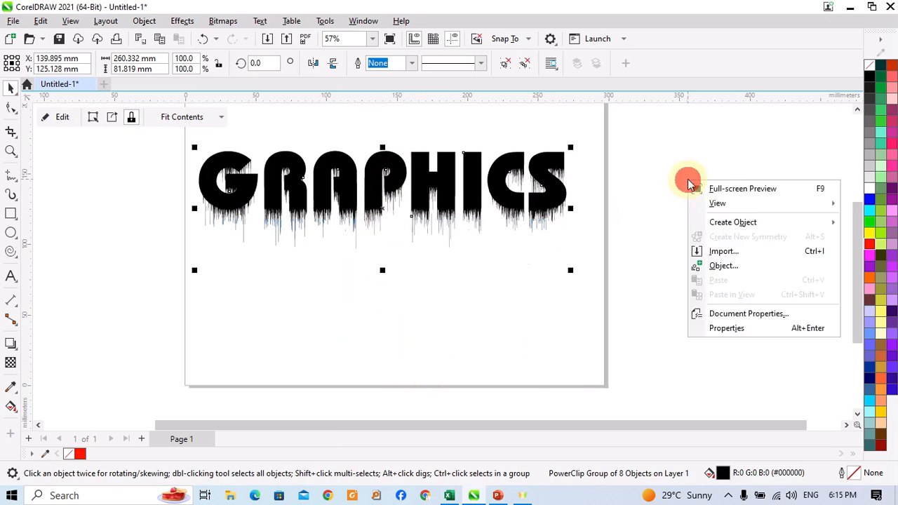
pyautogui.click(354, 280)
# Edit the lettering's PowerClip contents, moving the waterfall photo up until it covers all the letters and drips, and finish editing.
pyautogui.scroll(2, 407, 231)
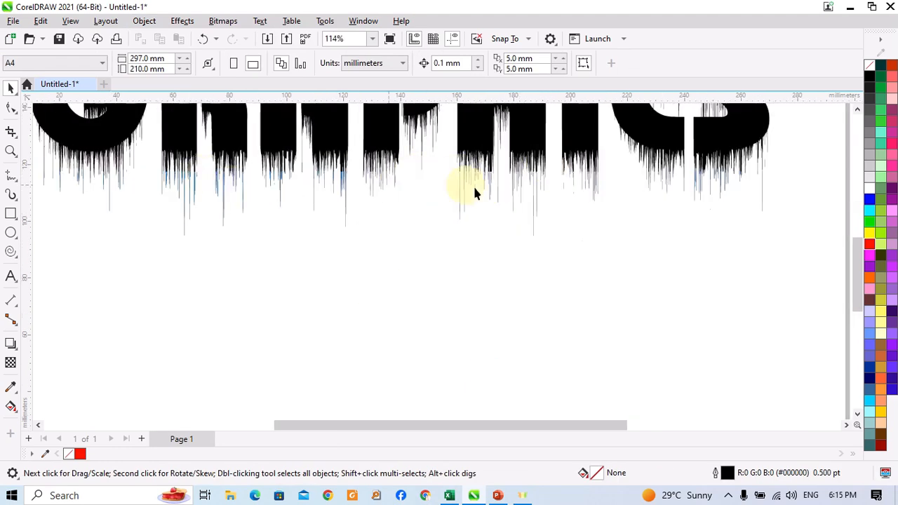
pyautogui.scroll(-1, 474, 189)
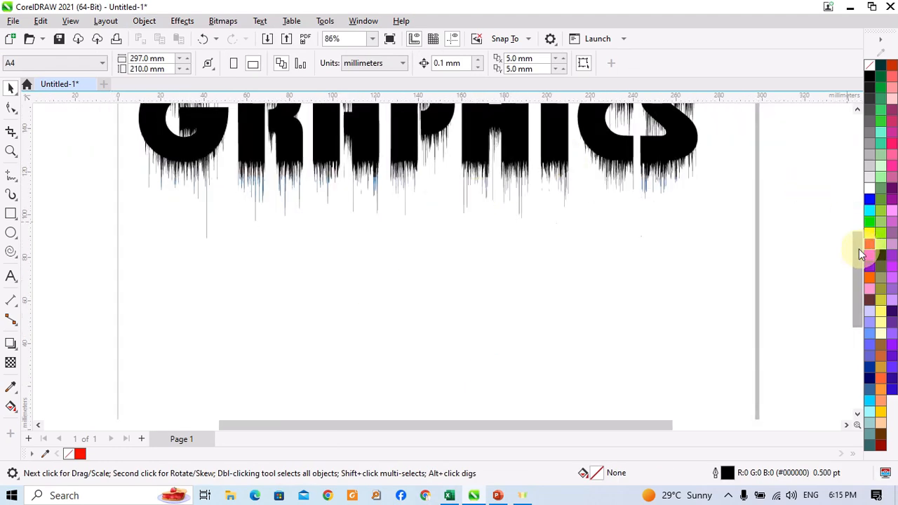
pyautogui.moveTo(858, 248); pyautogui.dragTo(857, 210)
pyautogui.rightClick(428, 233)
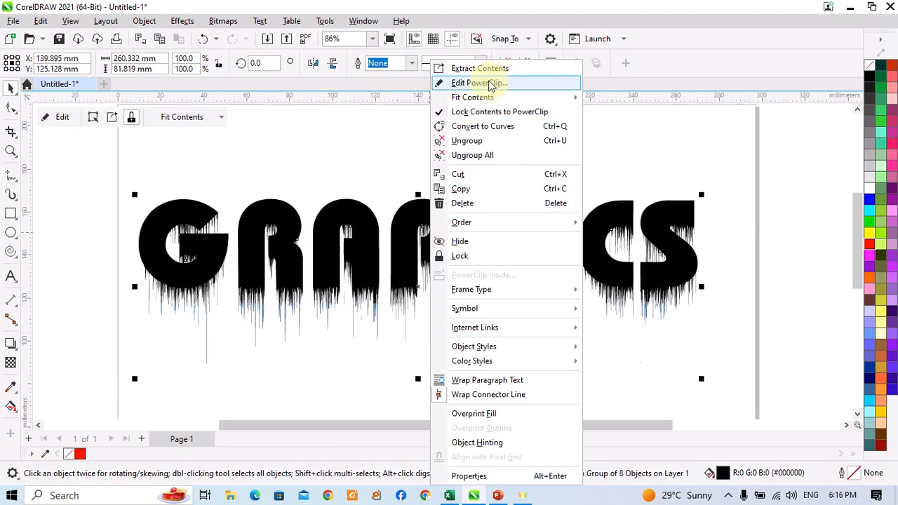
pyautogui.click(294, 228)
pyautogui.rightClick(295, 227)
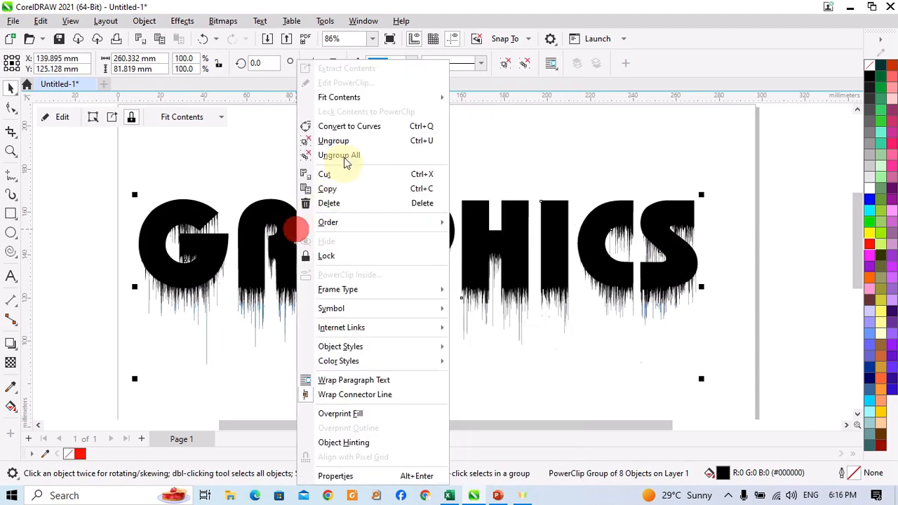
pyautogui.click(343, 83)
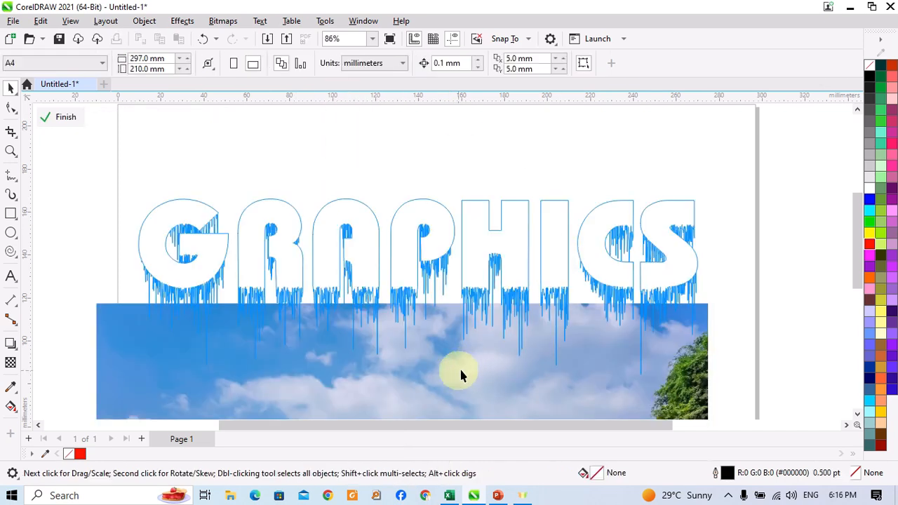
pyautogui.moveTo(858, 214); pyautogui.dragTo(858, 229)
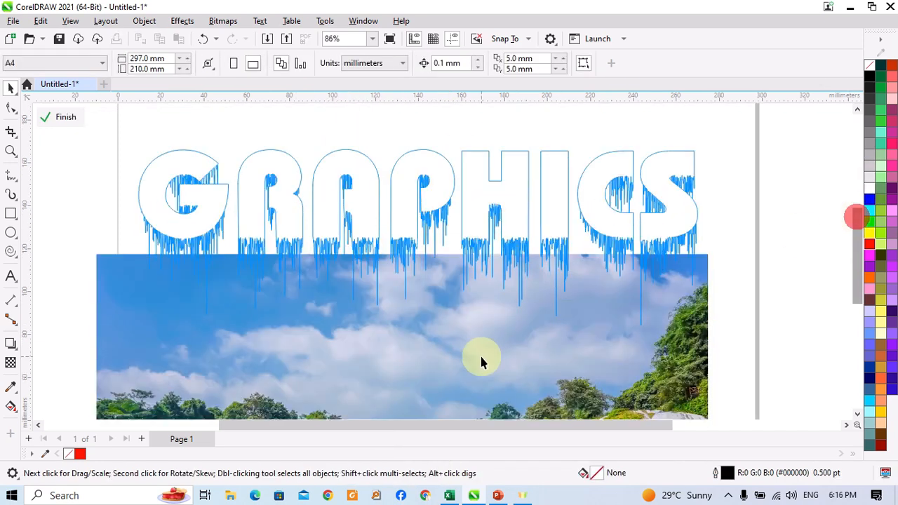
pyautogui.moveTo(479, 357); pyautogui.dragTo(456, 262)
pyautogui.moveTo(459, 346)
pyautogui.mouseDown()
pyautogui.moveTo(464, 325)
pyautogui.moveTo(447, 329)
pyautogui.moveTo(454, 348)
pyautogui.mouseUp()
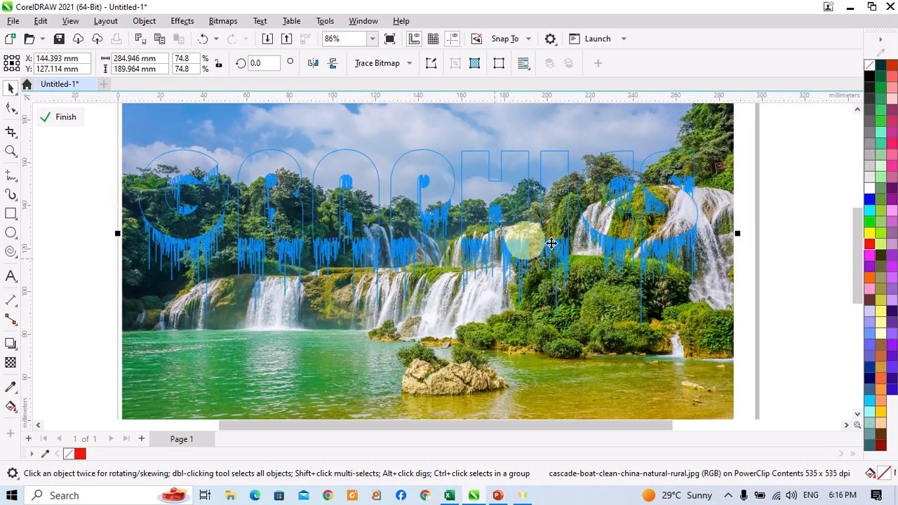
pyautogui.rightClick(444, 186)
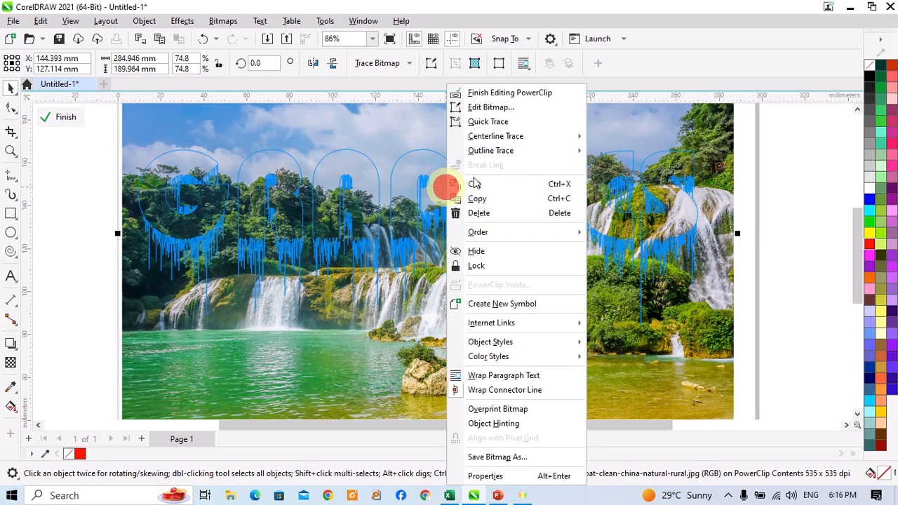
pyautogui.click(499, 93)
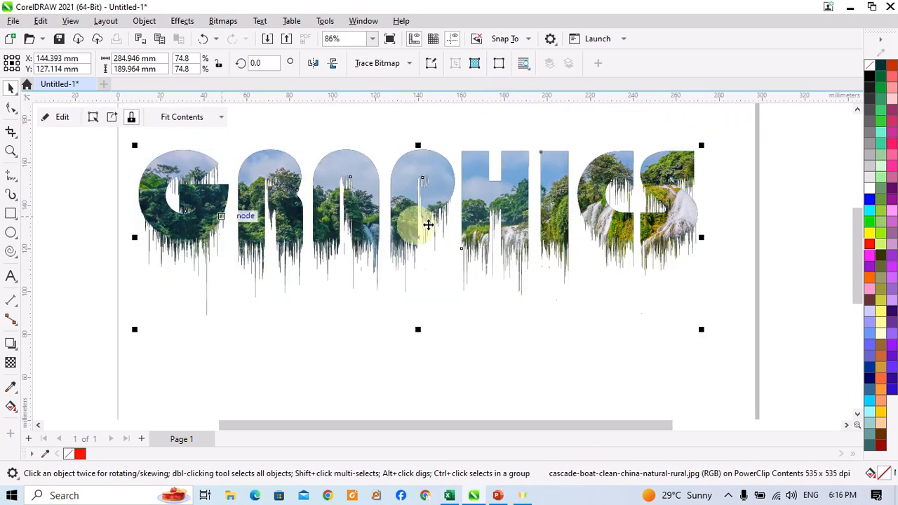
# Examine the photo fill and the dripping lower edges of the GRAPHICS lettering up close and as a whole.
pyautogui.click(210, 173)
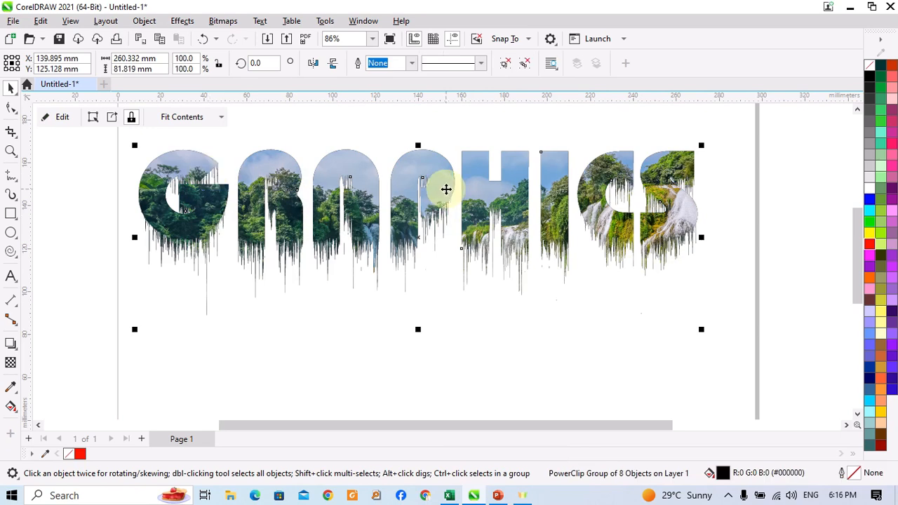
pyautogui.click(304, 365)
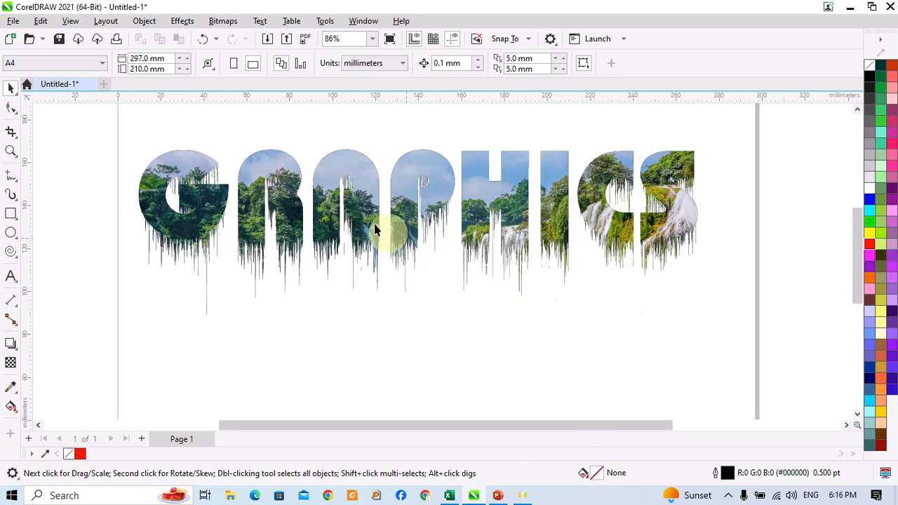
pyautogui.scroll(1, 331, 203)
pyautogui.scroll(-1, 331, 205)
pyautogui.click(367, 176)
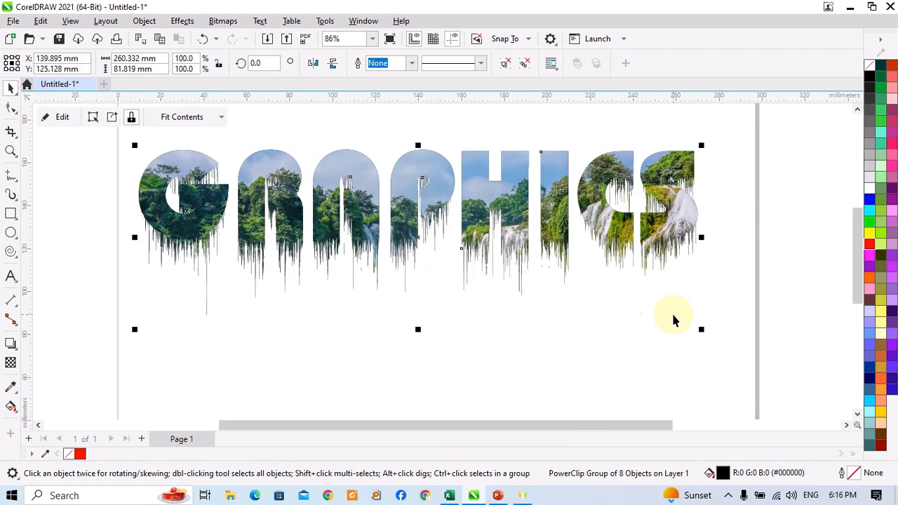
pyautogui.scroll(2, 672, 319)
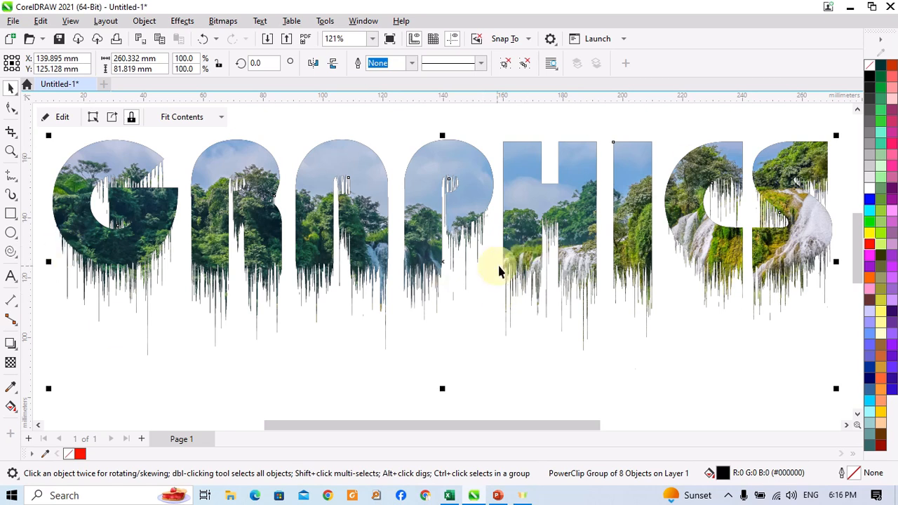
pyautogui.scroll(3, 715, 307)
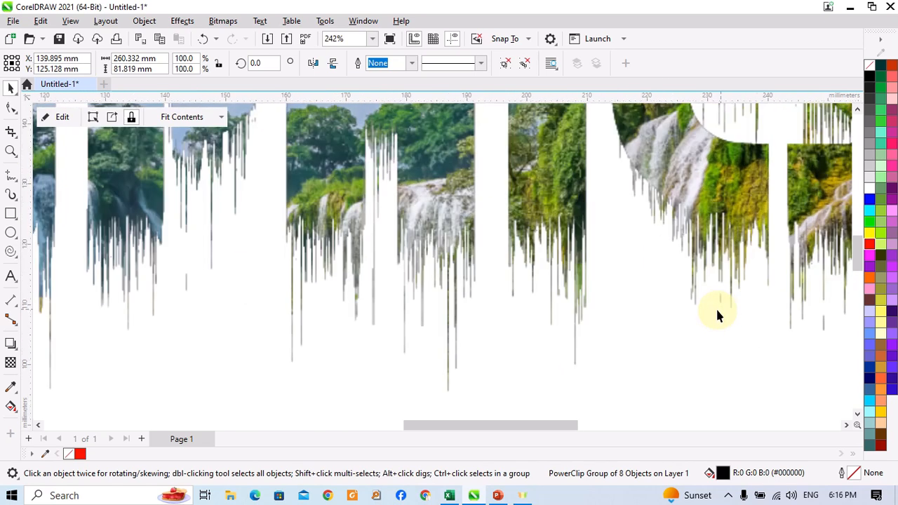
pyautogui.moveTo(480, 426); pyautogui.dragTo(536, 425)
pyautogui.scroll(1, 461, 201)
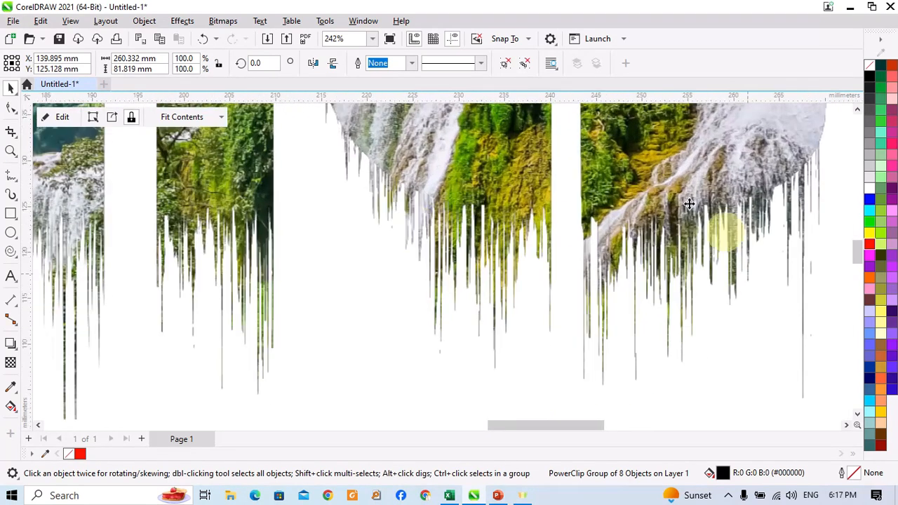
pyautogui.scroll(2, 667, 184)
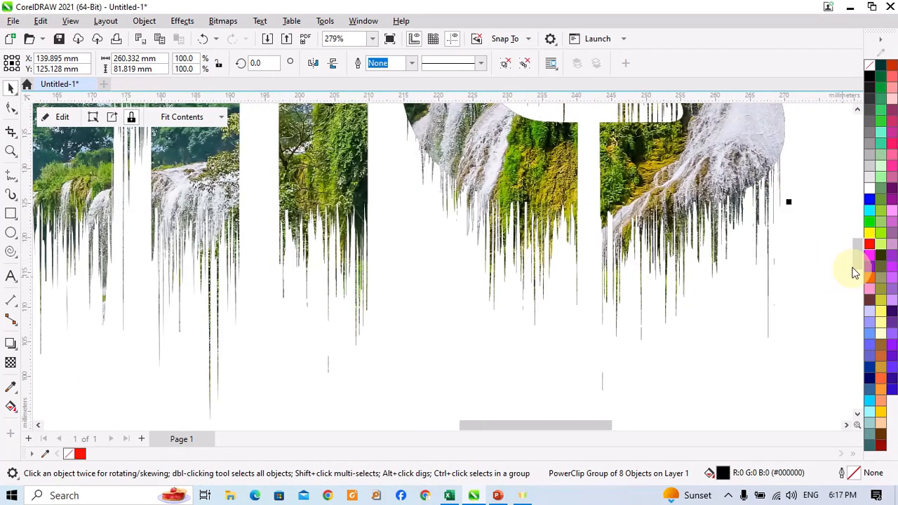
pyautogui.moveTo(856, 259)
pyautogui.mouseDown()
pyautogui.moveTo(855, 236)
pyautogui.moveTo(856, 253)
pyautogui.mouseUp()
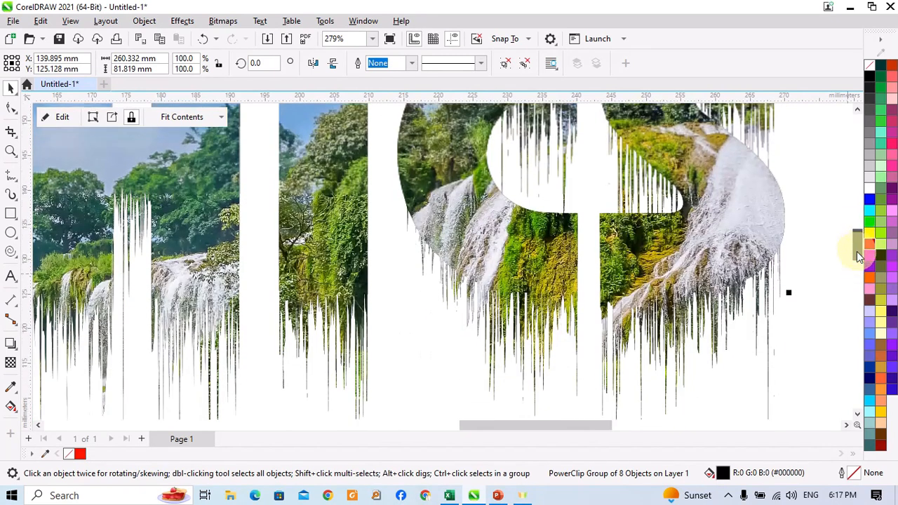
pyautogui.moveTo(605, 425); pyautogui.dragTo(286, 427)
pyautogui.scroll(-2, 477, 187)
pyautogui.scroll(-6, 477, 187)
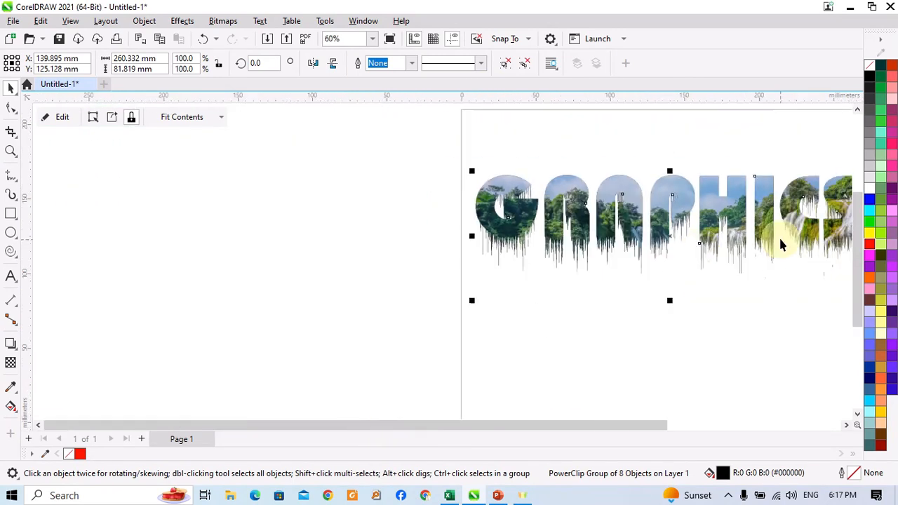
pyautogui.scroll(-3, 804, 226)
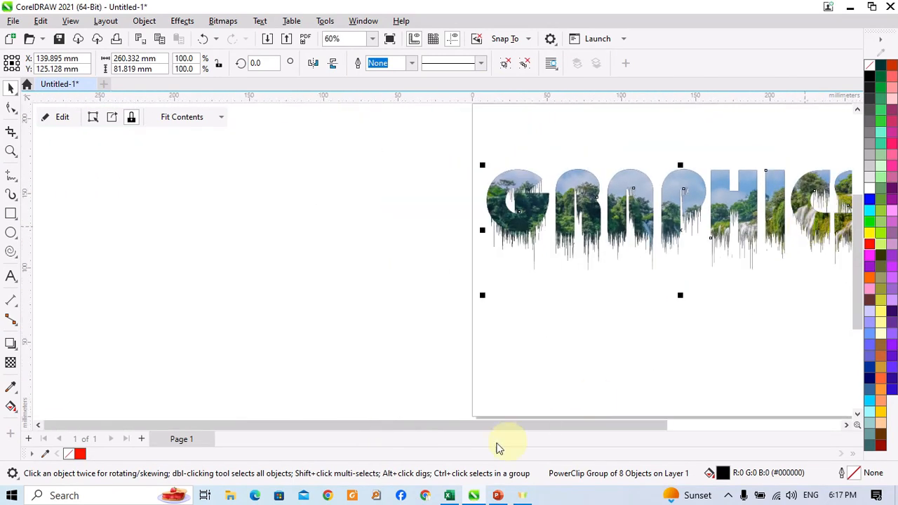
pyautogui.moveTo(492, 428); pyautogui.dragTo(596, 425)
pyautogui.scroll(1, 372, 220)
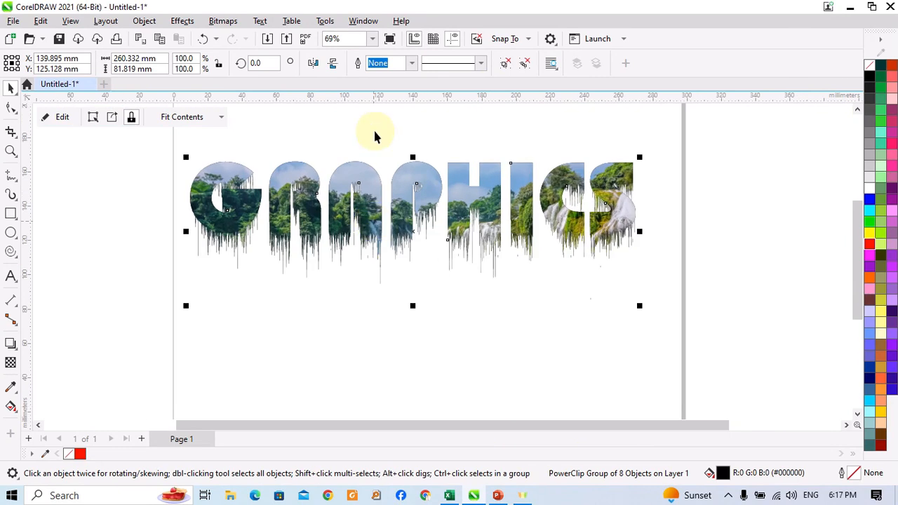
pyautogui.click(208, 22)
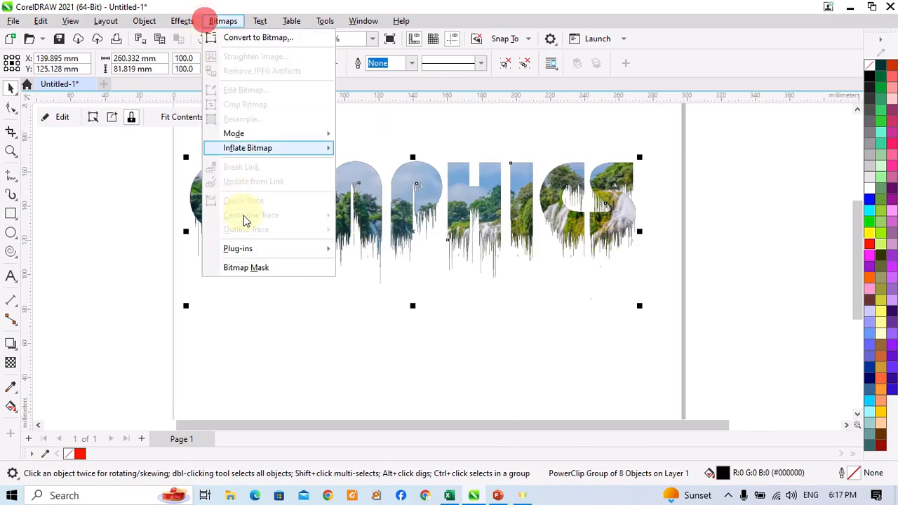
pyautogui.moveTo(247, 148)
pyautogui.click(533, 340)
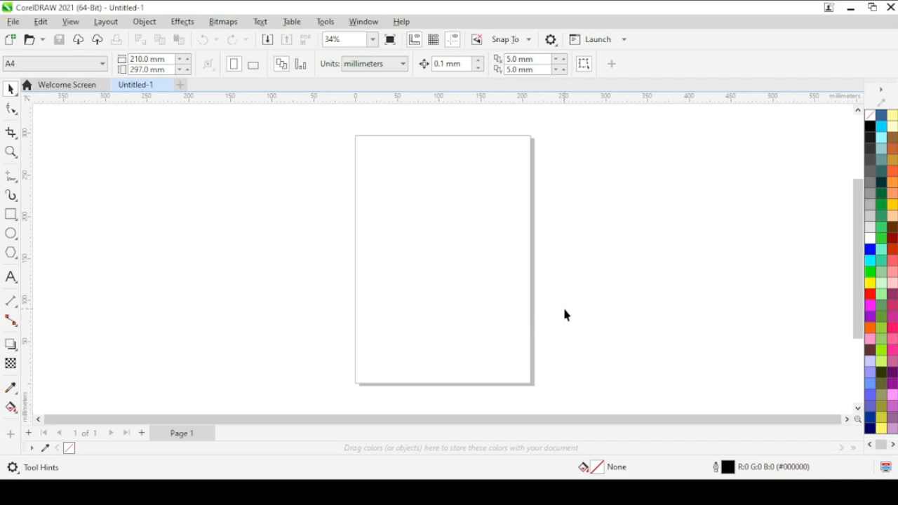
# Set the new A4 page to landscape and draw a rectangle about 172 × 88 mm slightly right of the page centre.
pyautogui.click(253, 64)
pyautogui.scroll(2, 421, 290)
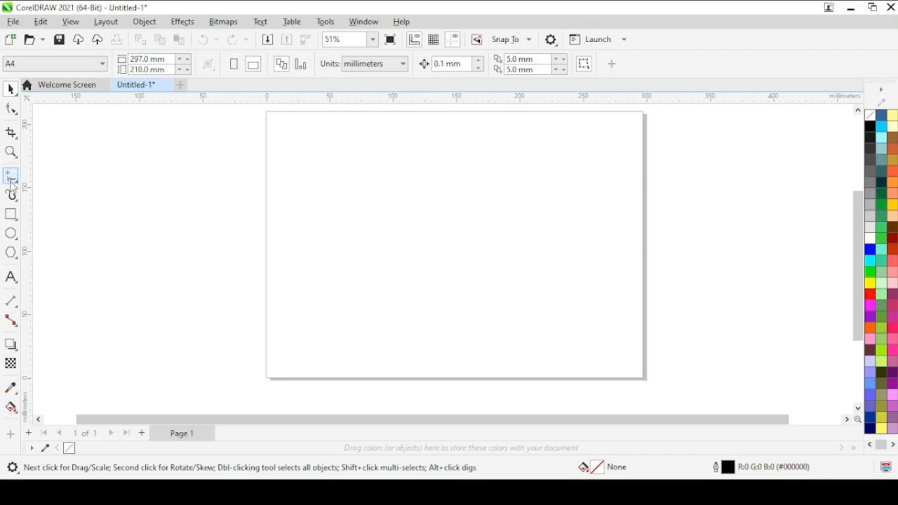
pyautogui.click(13, 213)
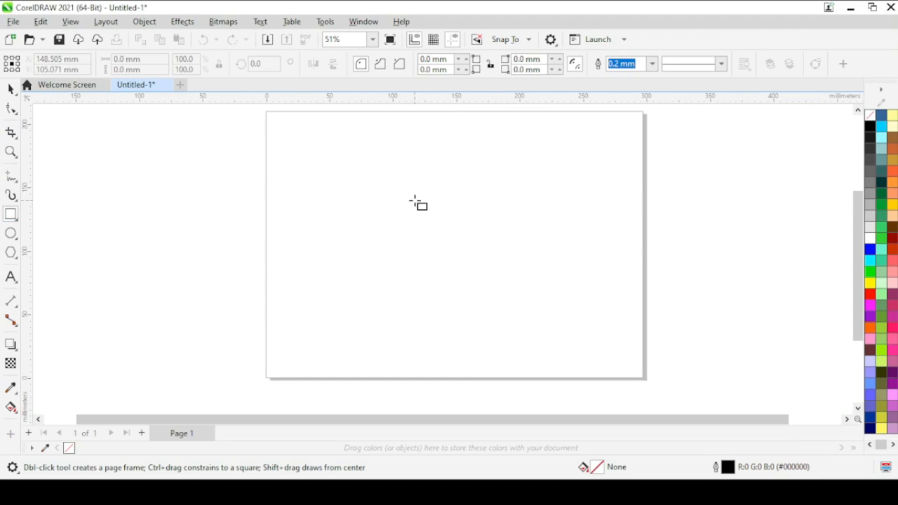
pyautogui.moveTo(385, 194); pyautogui.dragTo(604, 305)
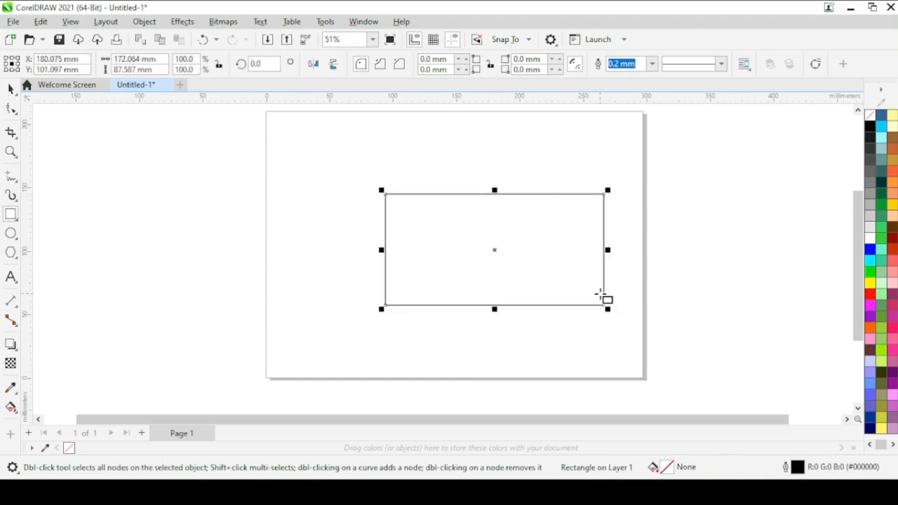
# Move the rectangle to the page centre and draw an ellipse about 131 × 121 mm overlapping its left part.
pyautogui.click(19, 92)
pyautogui.click(12, 108)
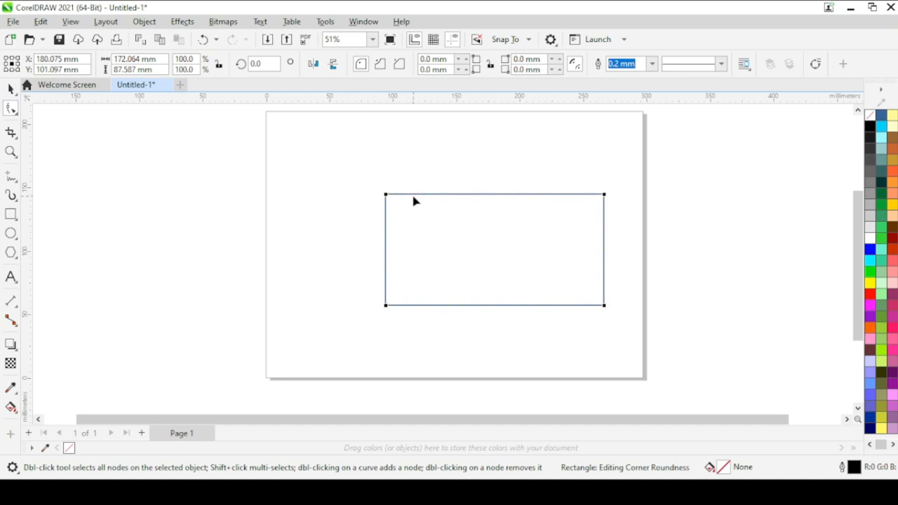
pyautogui.click(10, 88)
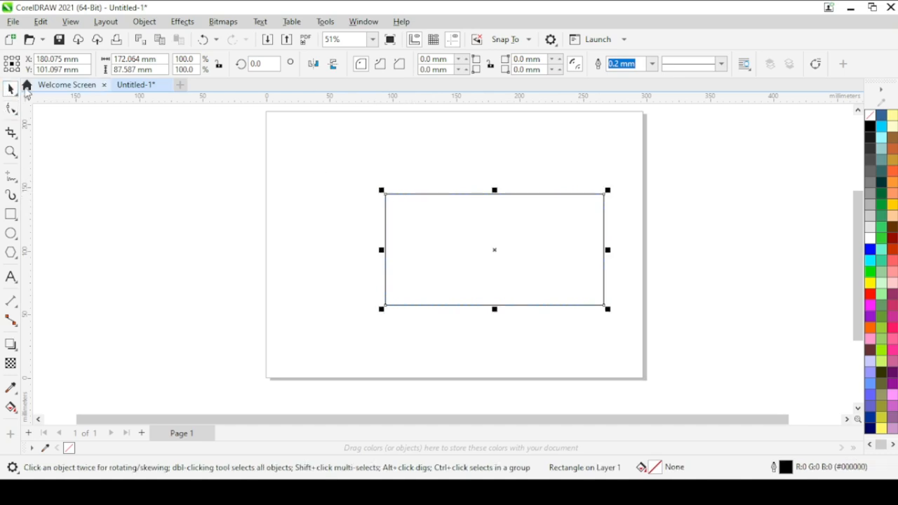
pyautogui.moveTo(463, 195); pyautogui.dragTo(421, 192)
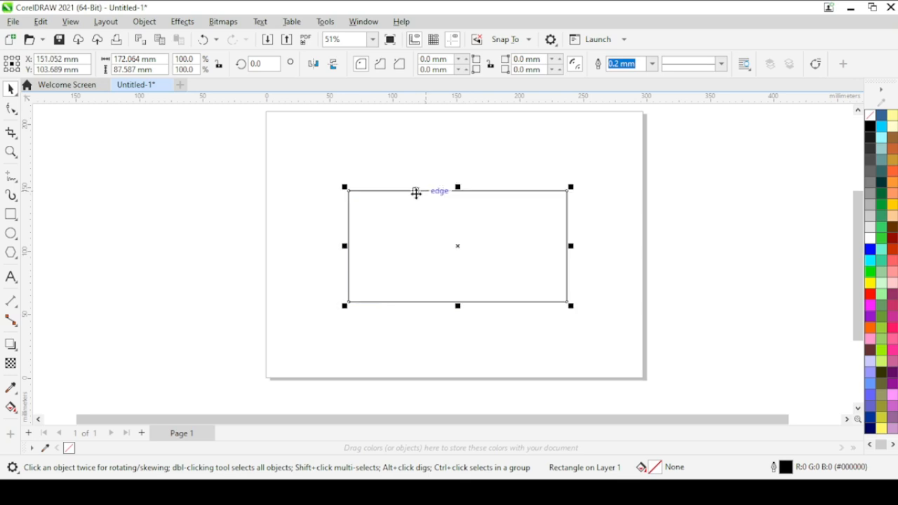
pyautogui.click(10, 234)
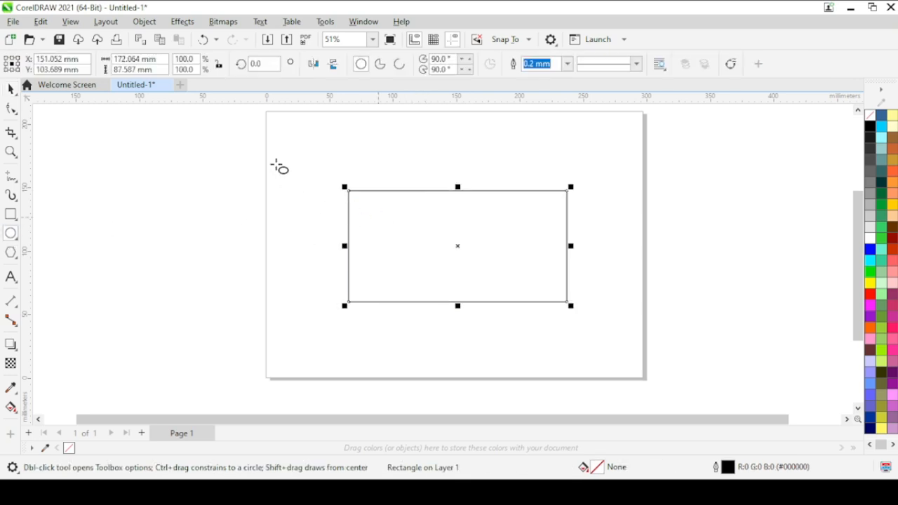
pyautogui.moveTo(274, 152); pyautogui.dragTo(441, 306)
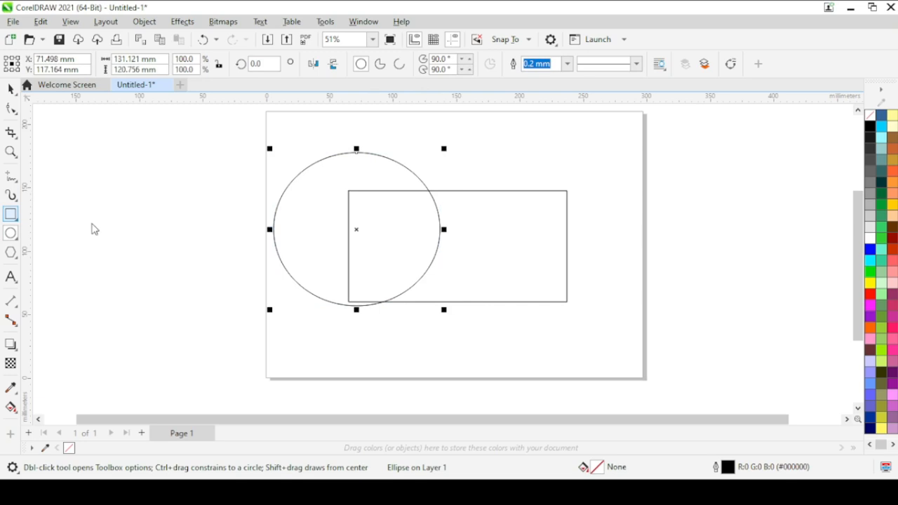
# Draw two tilted 3-point rectangles, spanning about 210 × 214 mm across the page's left edge and about 161 × 165 mm across its right edge.
pyautogui.click(99, 248)
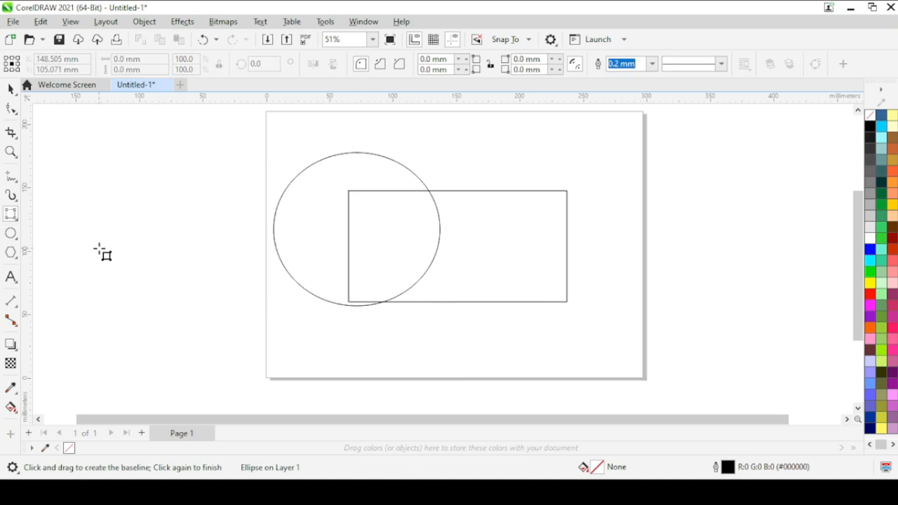
pyautogui.moveTo(99, 248); pyautogui.dragTo(240, 143)
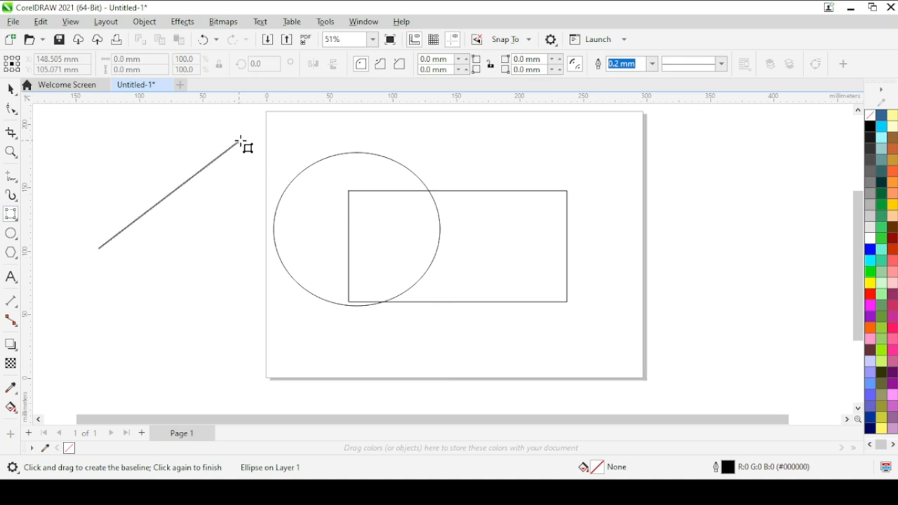
pyautogui.click(362, 310)
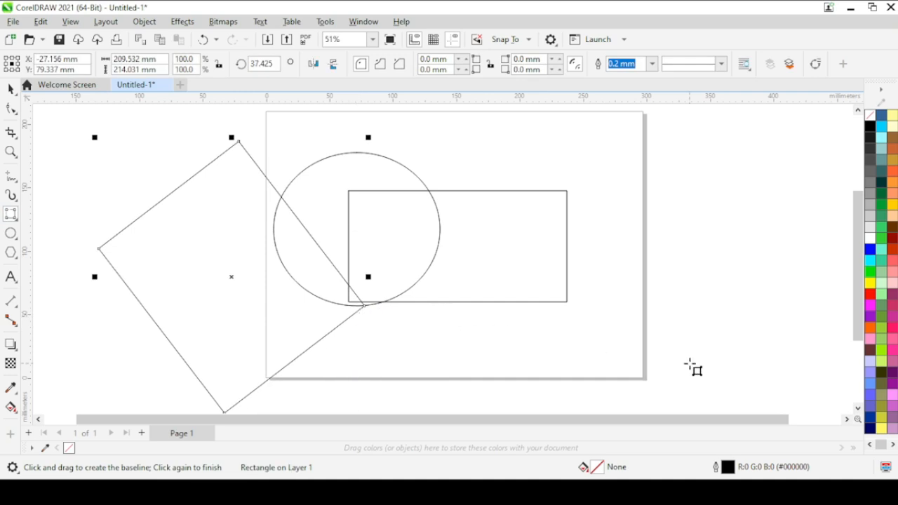
pyautogui.moveTo(626, 360); pyautogui.dragTo(732, 280)
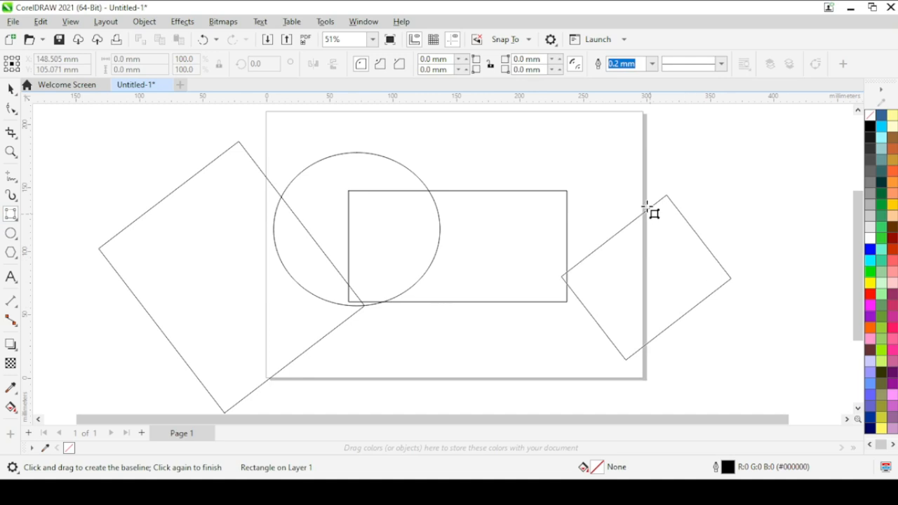
pyautogui.click(621, 162)
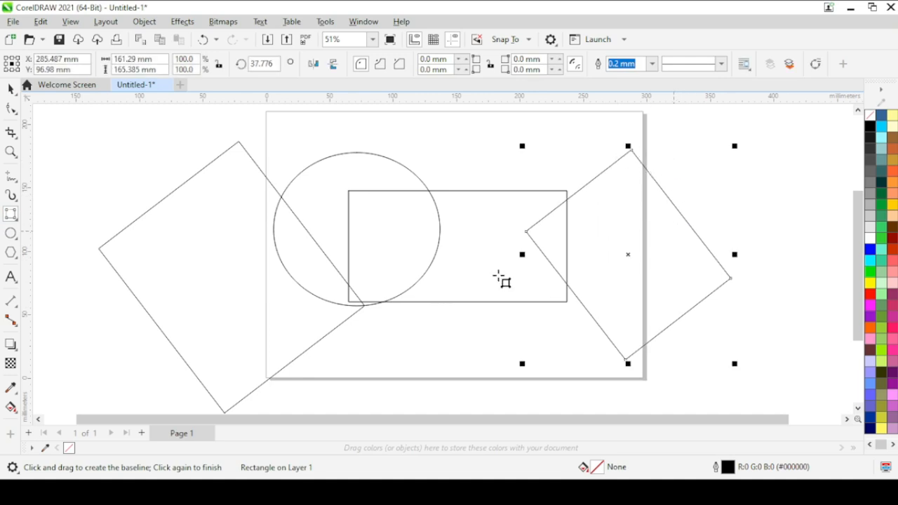
# Draw a circle about 131 mm across beside the page's left edge and a 3-point ellipse about 87 mm across below the rectangle.
pyautogui.click(12, 233)
pyautogui.moveTo(110, 149); pyautogui.dragTo(279, 319)
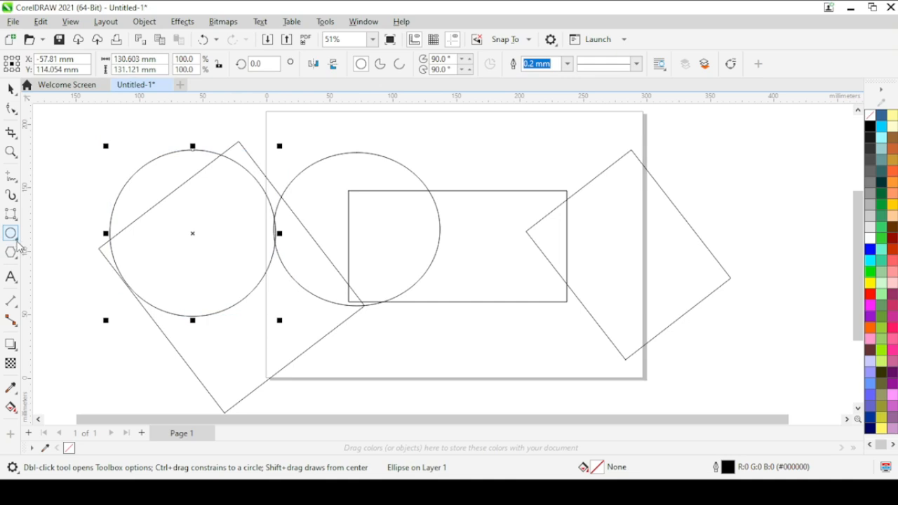
pyautogui.click(84, 250)
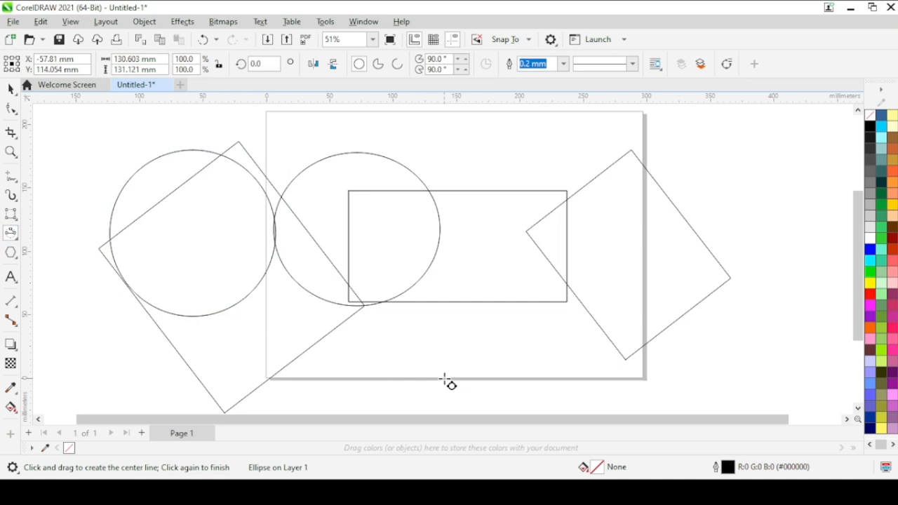
pyautogui.moveTo(445, 378); pyautogui.dragTo(525, 309)
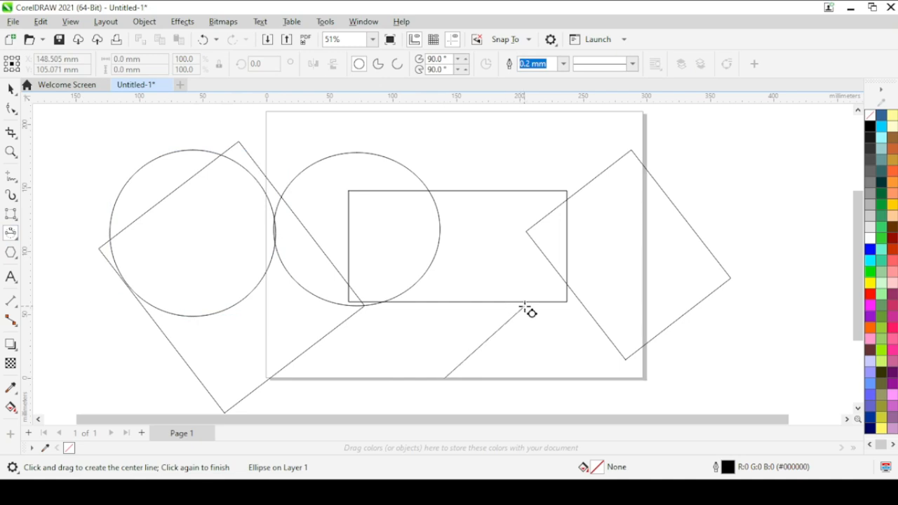
pyautogui.moveTo(525, 307); pyautogui.dragTo(531, 304)
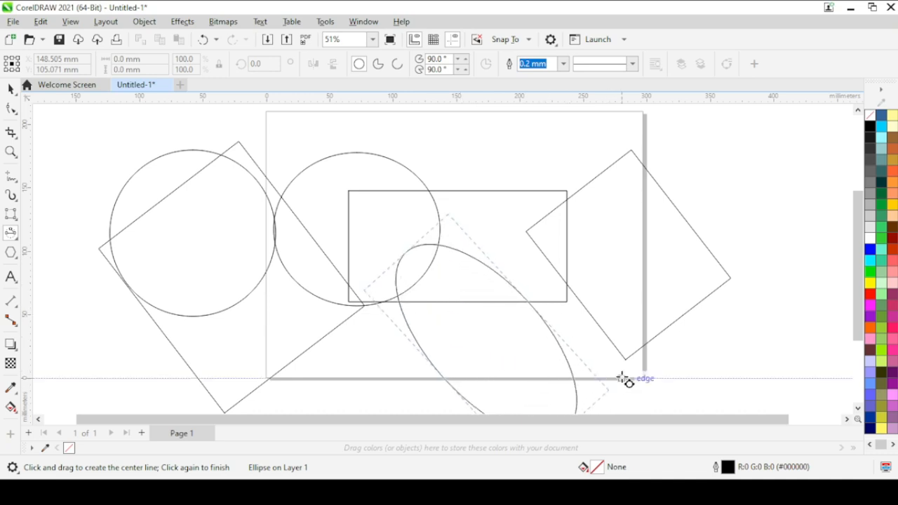
pyautogui.click(574, 336)
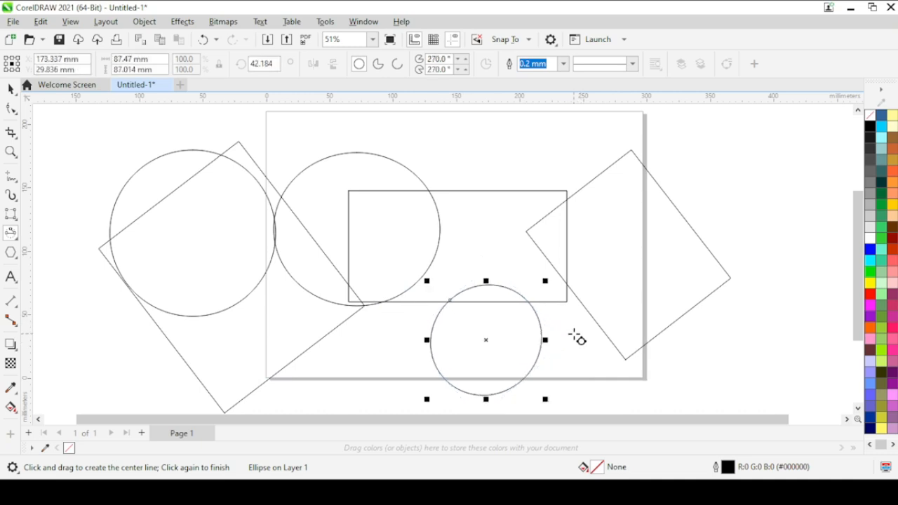
# Convert the small circle below the rectangle to a pie shape and then to an open arc.
pyautogui.click(11, 255)
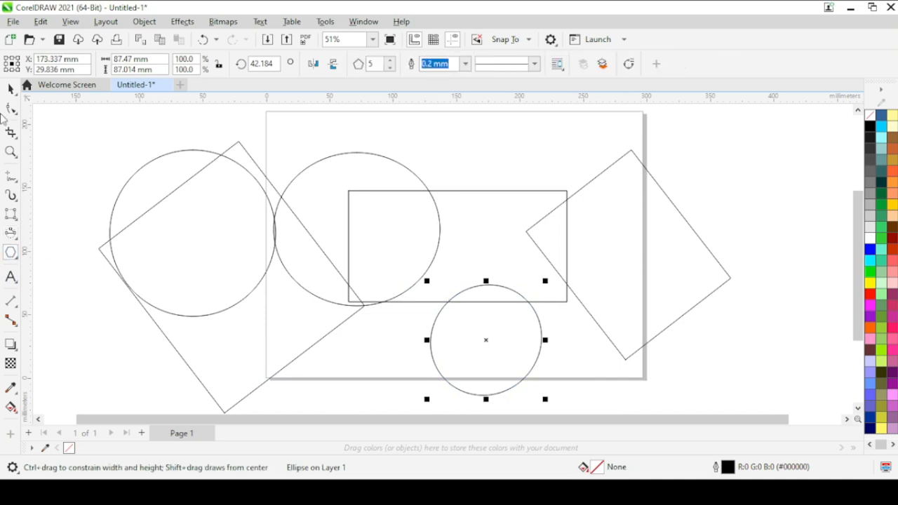
pyautogui.click(11, 89)
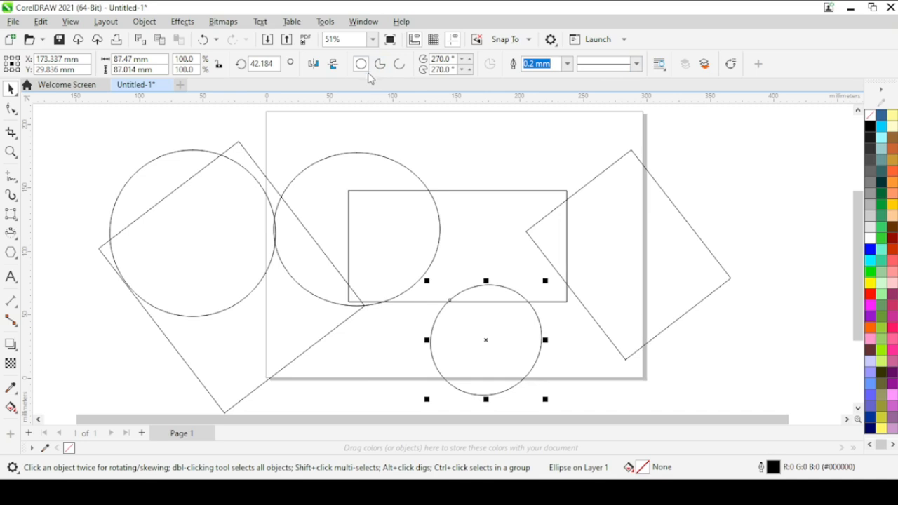
pyautogui.click(10, 258)
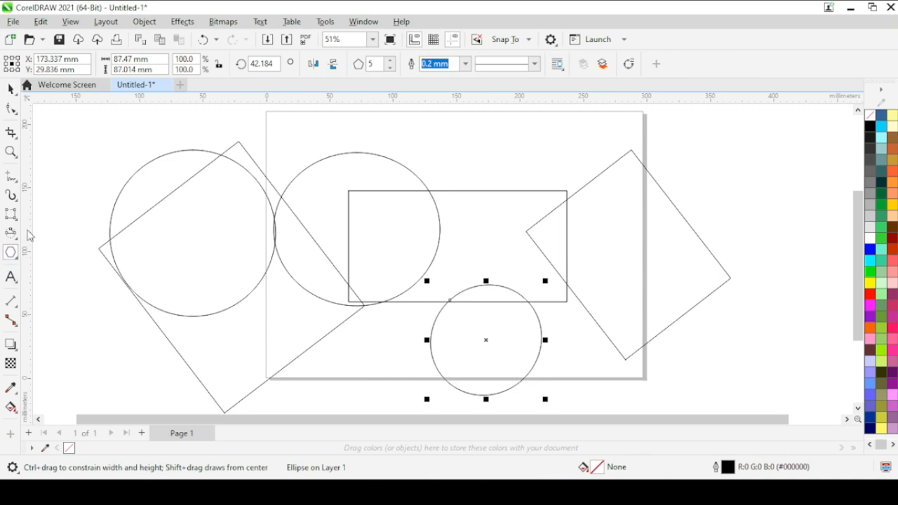
pyautogui.click(11, 89)
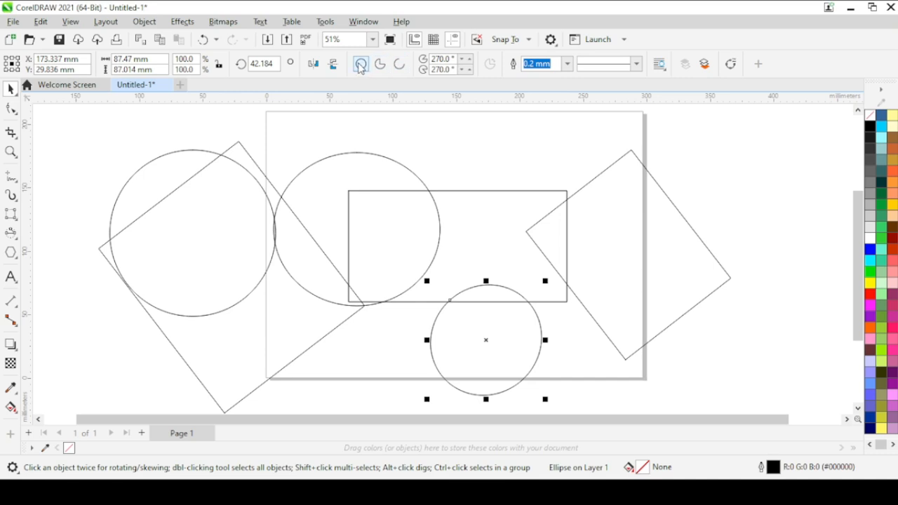
pyautogui.click(382, 65)
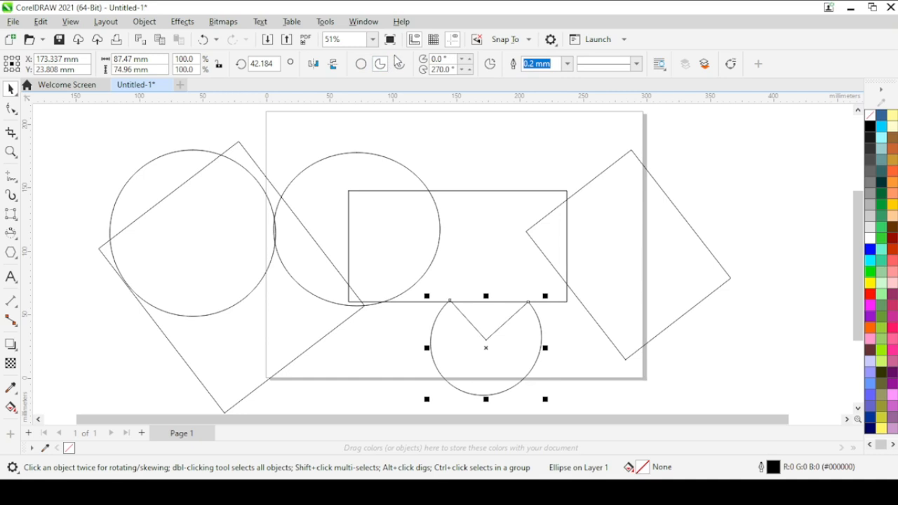
pyautogui.click(398, 65)
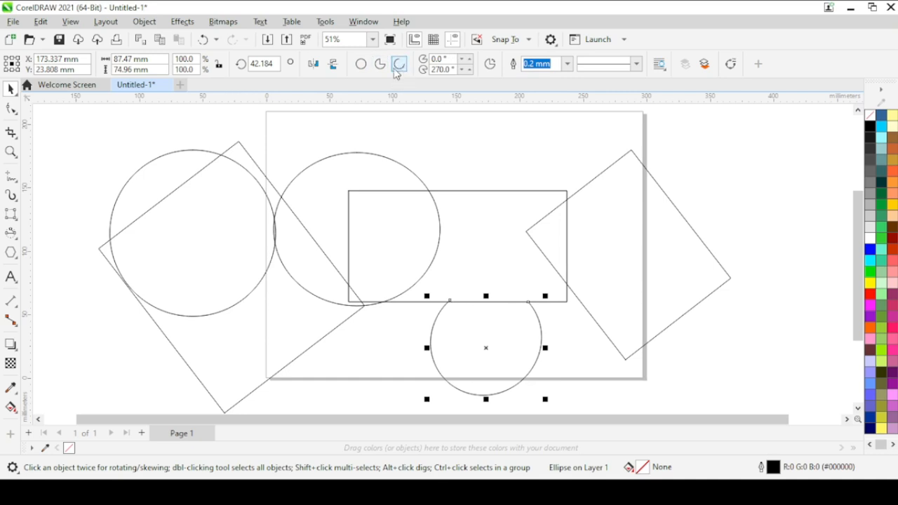
pyautogui.click(489, 226)
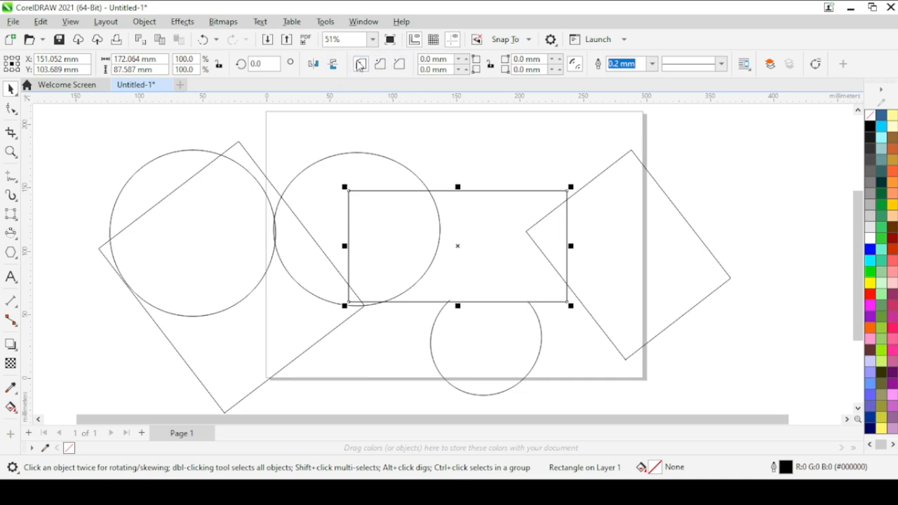
pyautogui.click(11, 253)
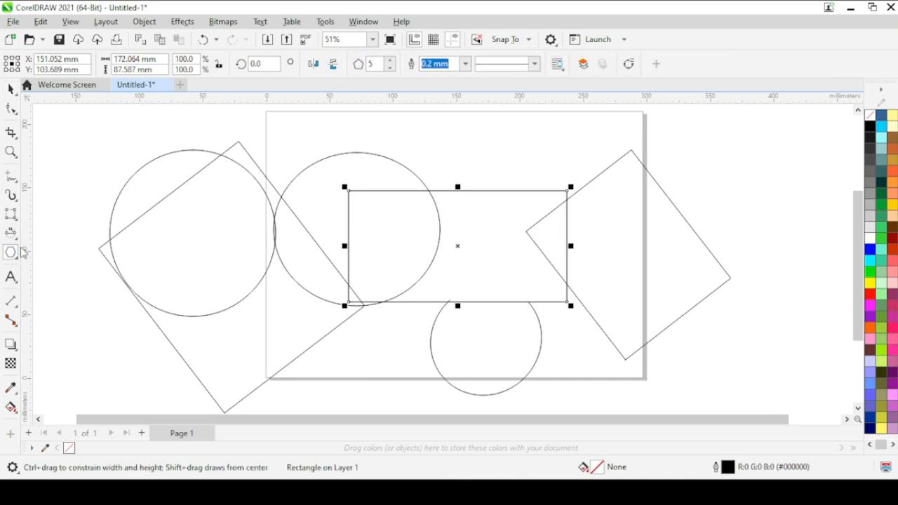
pyautogui.click(354, 261)
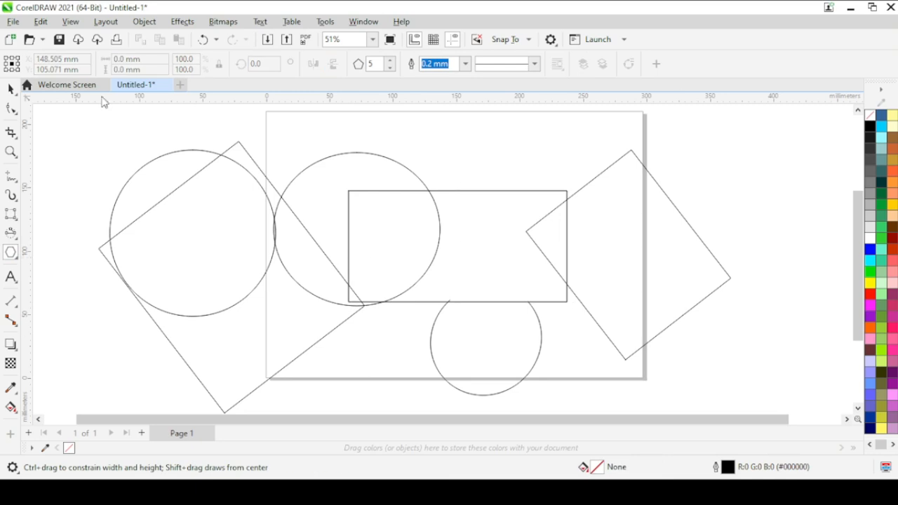
# Select all the rectangles, circles and the arc on and around the page and delete them.
pyautogui.click(11, 89)
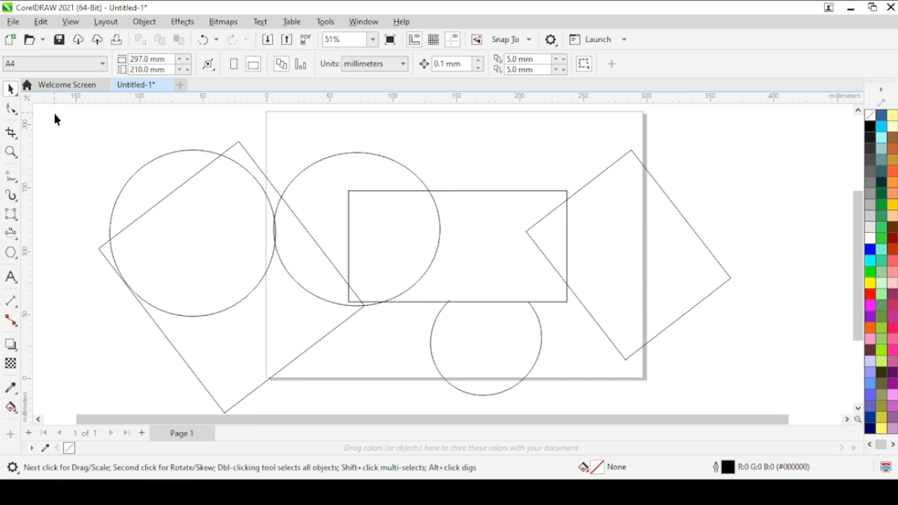
pyautogui.moveTo(608, 372); pyautogui.dragTo(773, 396)
pyautogui.press('Delete')
# Draw a tilted five-sided polygon about 98 mm across in the upper-left part of the empty page.
pyautogui.scroll(-2, 443, 188)
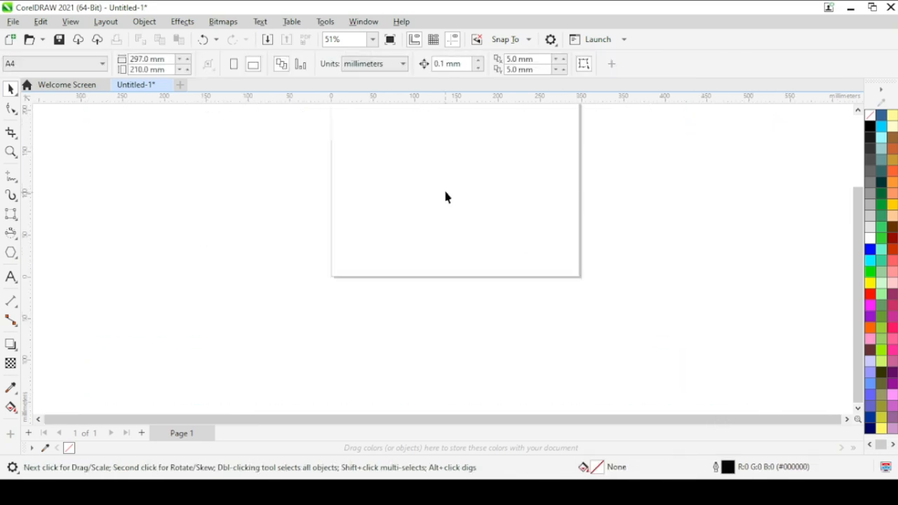
pyautogui.scroll(2, 444, 133)
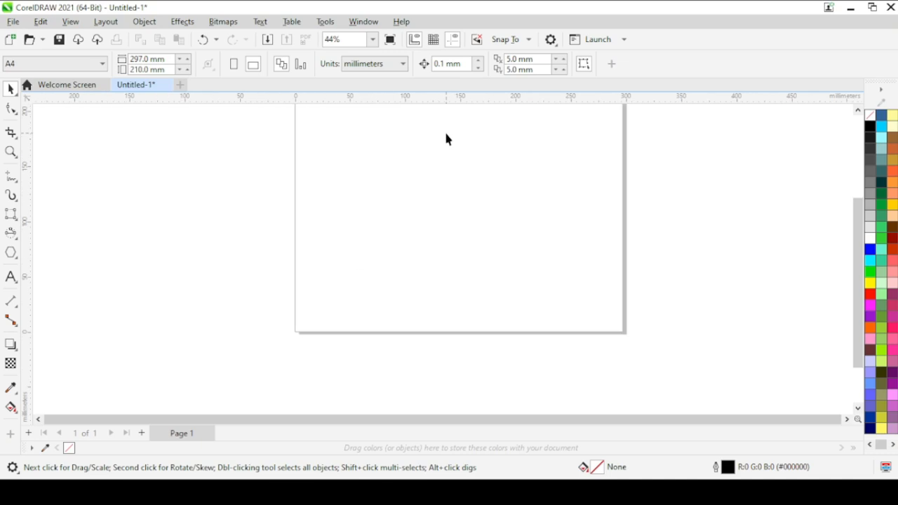
pyautogui.click(15, 255)
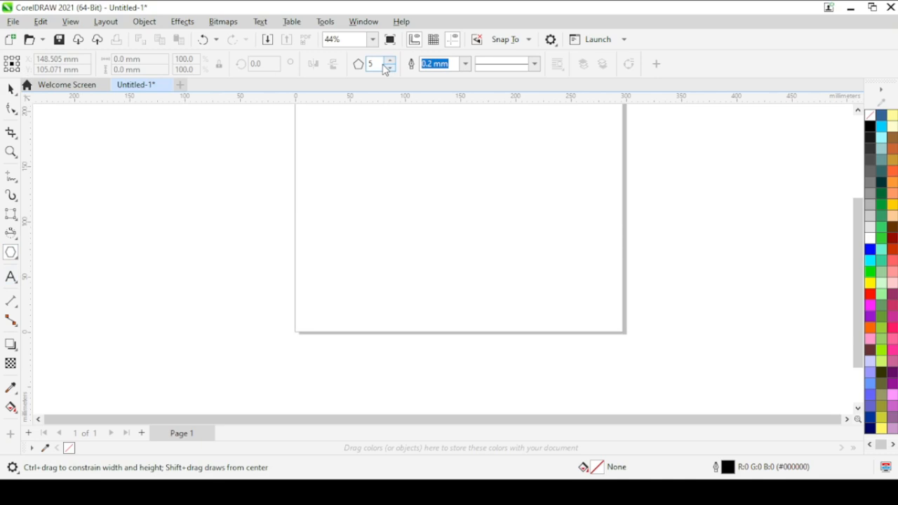
pyautogui.moveTo(371, 169); pyautogui.dragTo(427, 200)
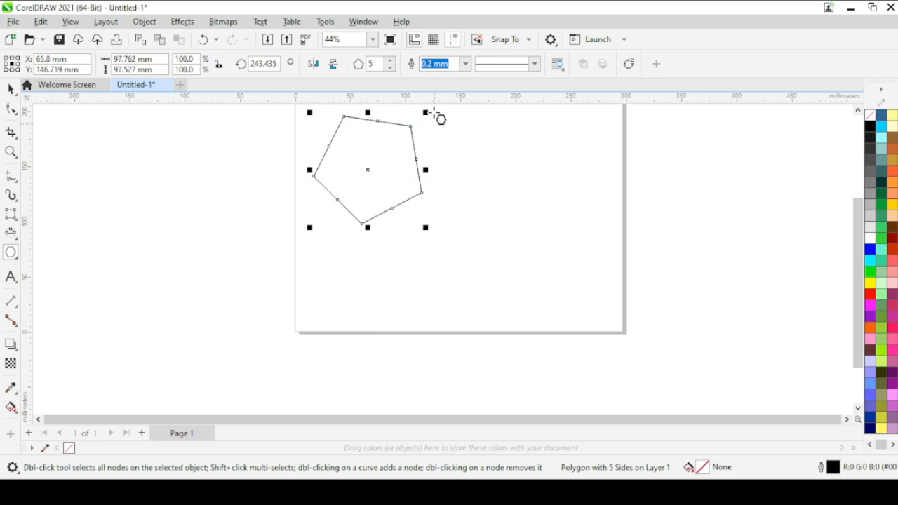
# Set the polygon's number of sides to 14.
pyautogui.click(390, 61)
pyautogui.click(390, 61)
pyautogui.click(390, 61)
pyautogui.click(390, 61)
pyautogui.click(390, 61)
pyautogui.click(390, 61)
pyautogui.click(390, 61)
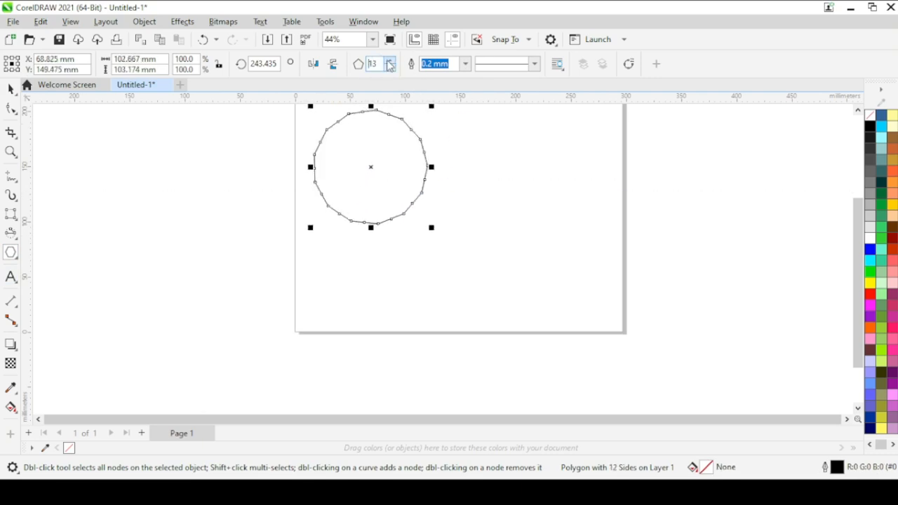
pyautogui.click(390, 61)
pyautogui.click(389, 61)
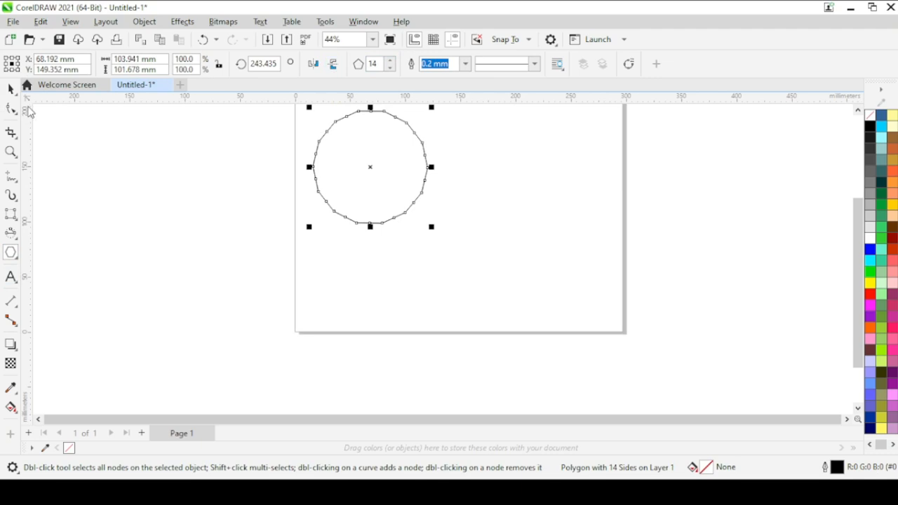
# Reshape the 14-sided polygon into a slanted star about 95 × 97 mm by moving an edge midpoint node inward and shifting a tip node.
pyautogui.click(12, 109)
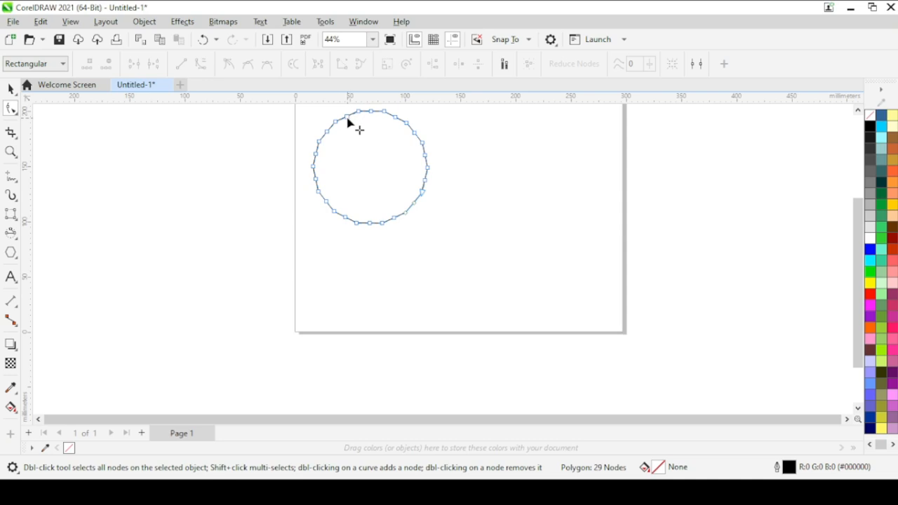
pyautogui.moveTo(348, 121); pyautogui.dragTo(361, 146)
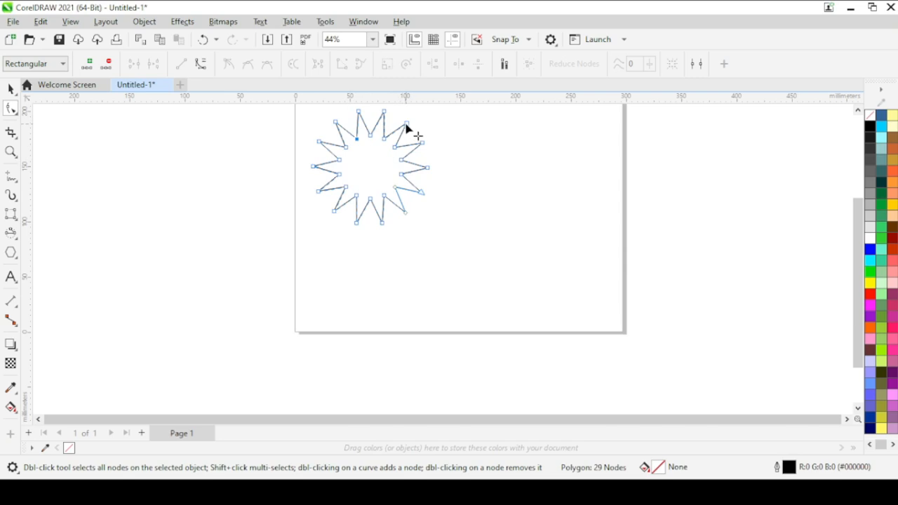
pyautogui.moveTo(406, 127); pyautogui.dragTo(412, 136)
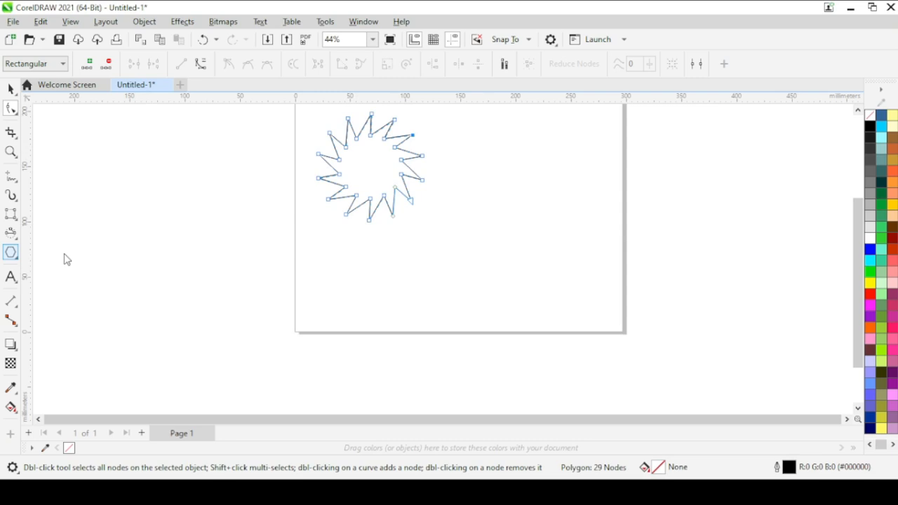
# Draw an explosion-style common shape about 159 × 116 mm over the page's lower-right corner.
pyautogui.click(99, 298)
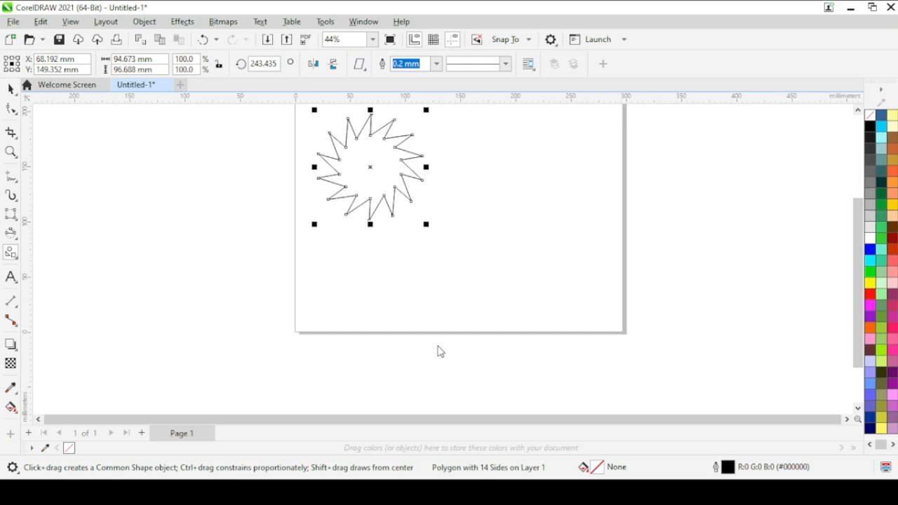
pyautogui.moveTo(474, 203); pyautogui.dragTo(651, 333)
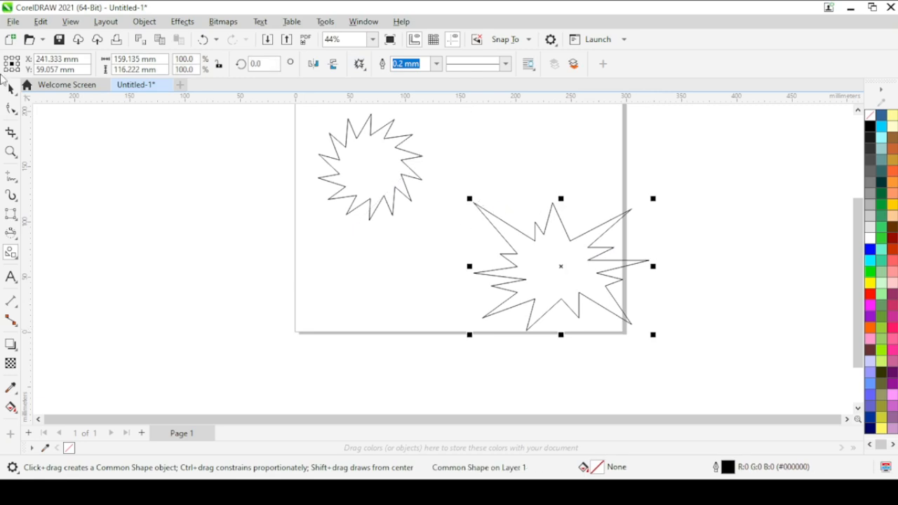
pyautogui.click(19, 109)
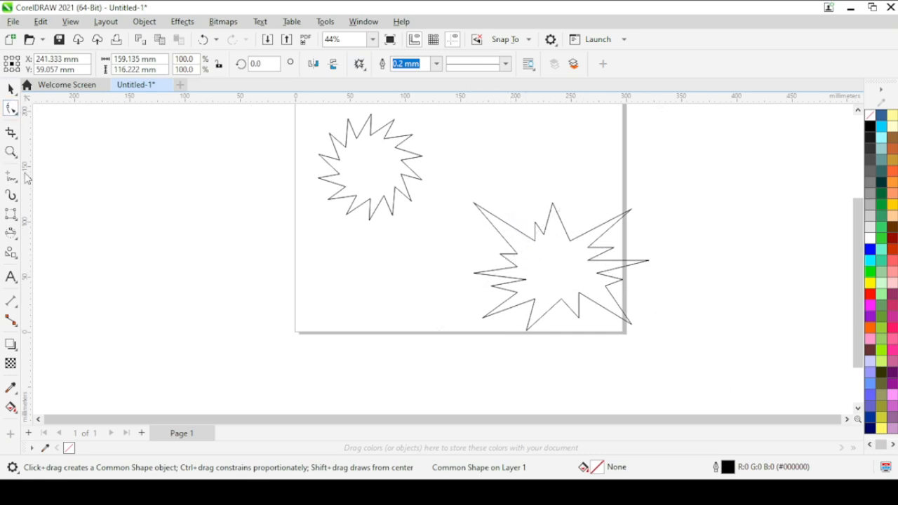
# Select both the slanted star and the explosion shape and delete them.
pyautogui.click(11, 88)
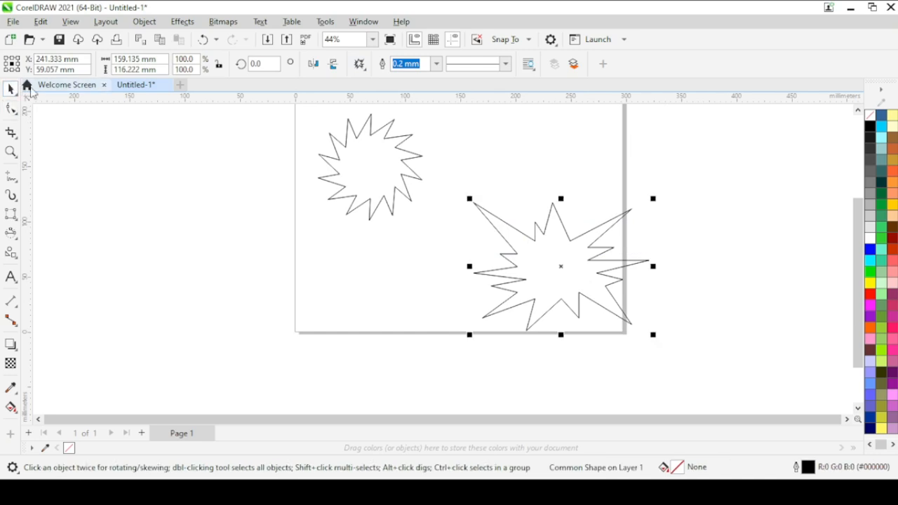
pyautogui.scroll(-2, 526, 157)
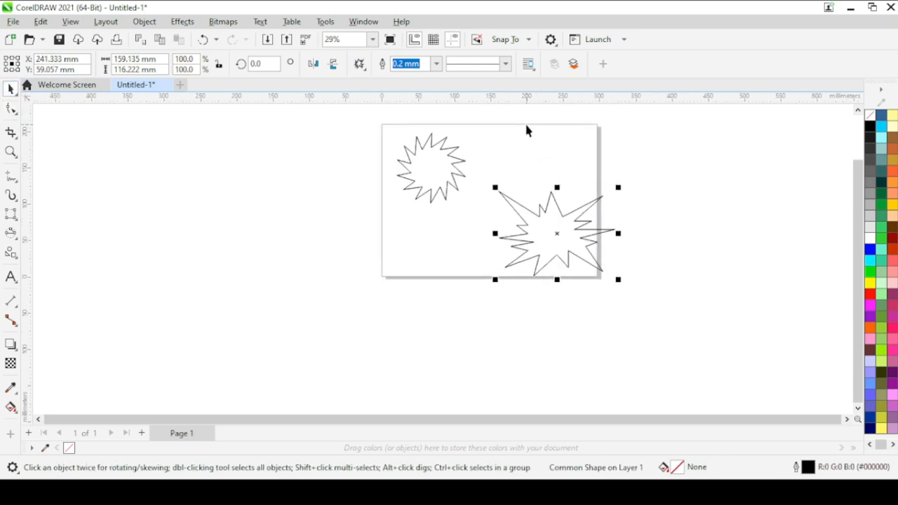
pyautogui.moveTo(349, 129); pyautogui.dragTo(746, 271)
pyautogui.moveTo(769, 344); pyautogui.dragTo(737, 338)
pyautogui.press('Delete')
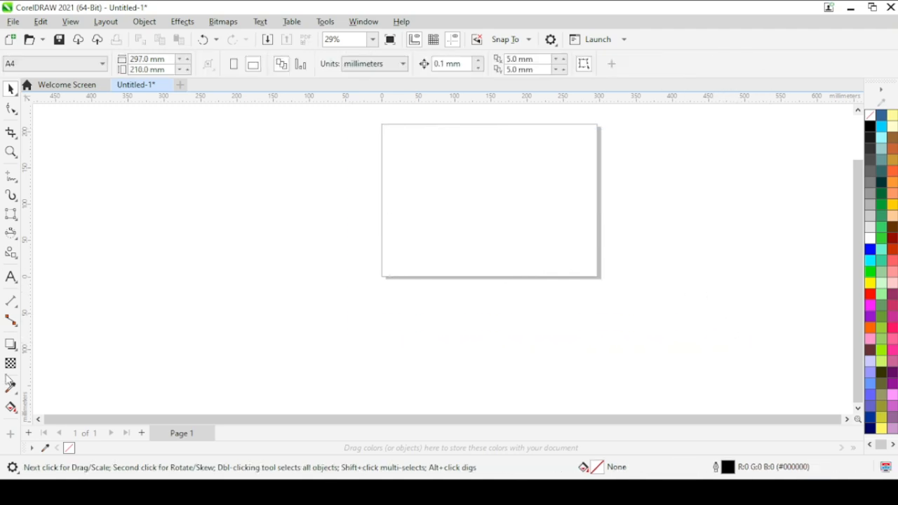
# Draw four overlapping rectangles around an empty central area, including ones about 281 × 225, 286 × 132 and 333 × 169 mm.
pyautogui.click(20, 221)
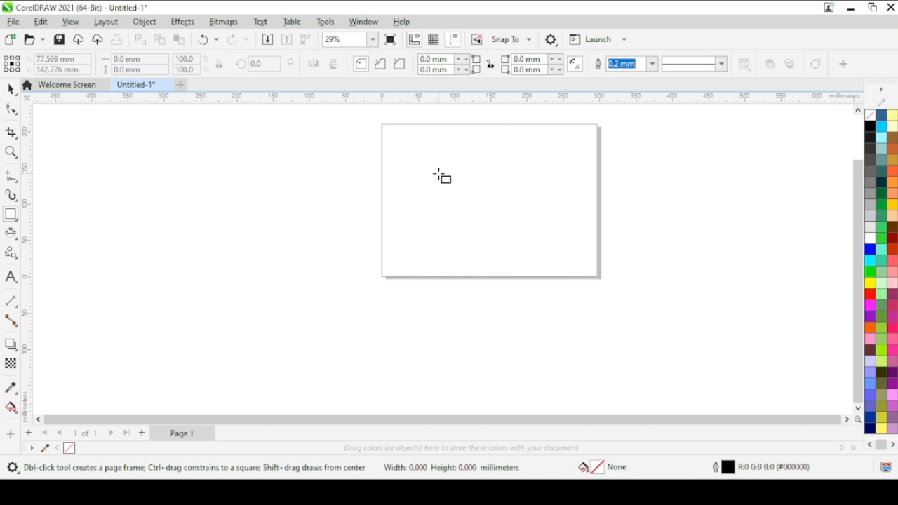
pyautogui.moveTo(437, 173)
pyautogui.mouseDown()
pyautogui.moveTo(573, 260)
pyautogui.moveTo(641, 336)
pyautogui.mouseUp()
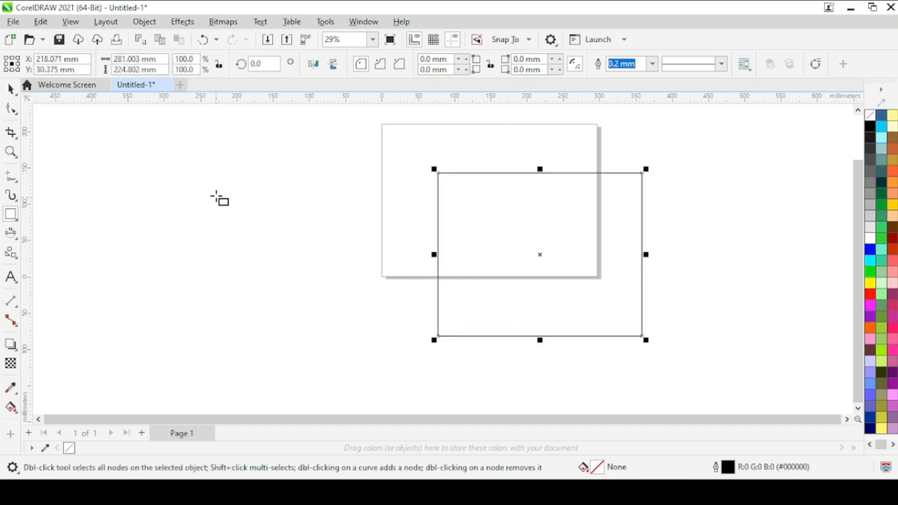
pyautogui.moveTo(216, 192)
pyautogui.mouseDown()
pyautogui.moveTo(318, 274)
pyautogui.moveTo(346, 324)
pyautogui.mouseUp()
pyautogui.moveTo(301, 136)
pyautogui.mouseDown()
pyautogui.moveTo(575, 268)
pyautogui.moveTo(552, 268)
pyautogui.moveTo(510, 231)
pyautogui.mouseUp()
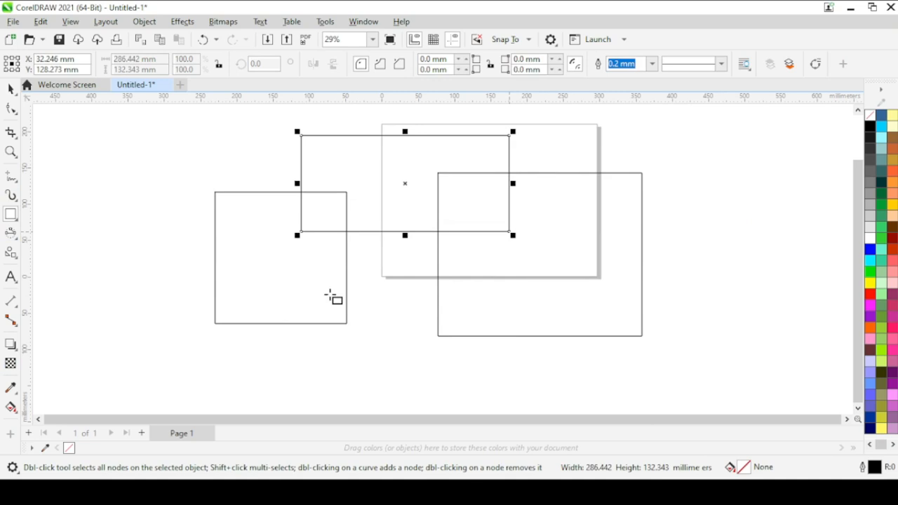
pyautogui.moveTo(251, 289); pyautogui.dragTo(493, 340)
pyautogui.scroll(-1, 592, 201)
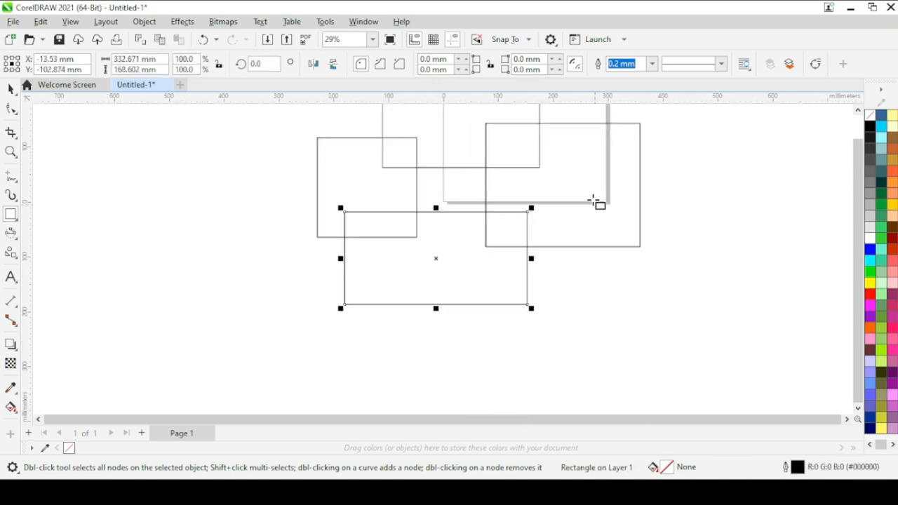
pyautogui.scroll(1, 589, 172)
pyautogui.scroll(-2, 583, 133)
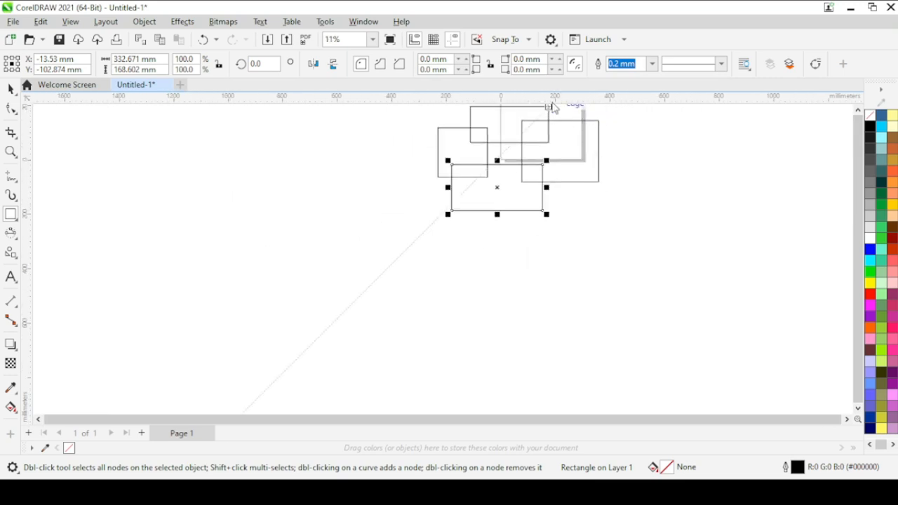
pyautogui.scroll(2, 557, 110)
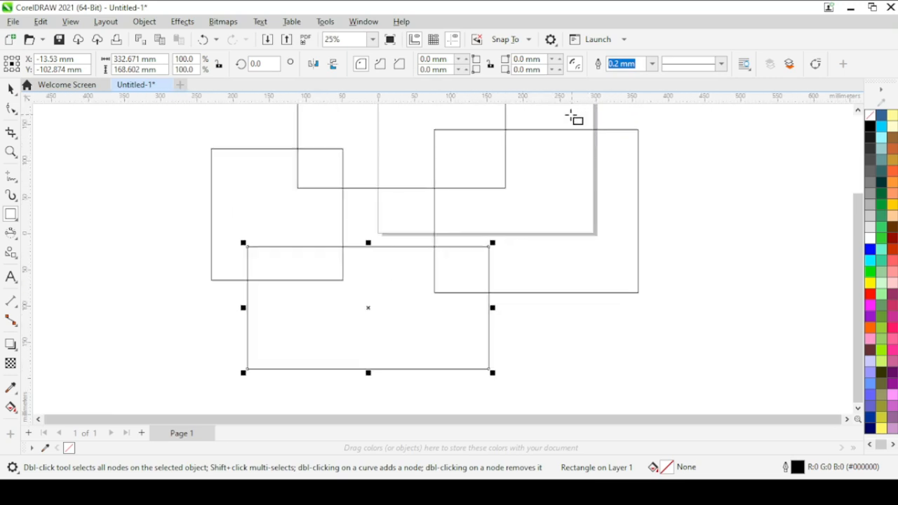
pyautogui.scroll(1, 575, 120)
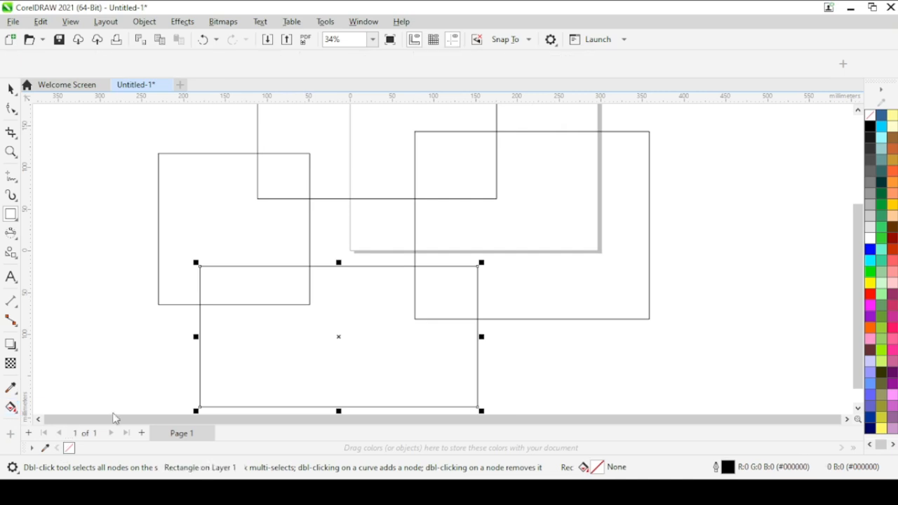
# Smart-fill the gap enclosed by the four rectangles and give it a diagonal fountain fill from mint green (#66FFCC) to black.
pyautogui.click(382, 219)
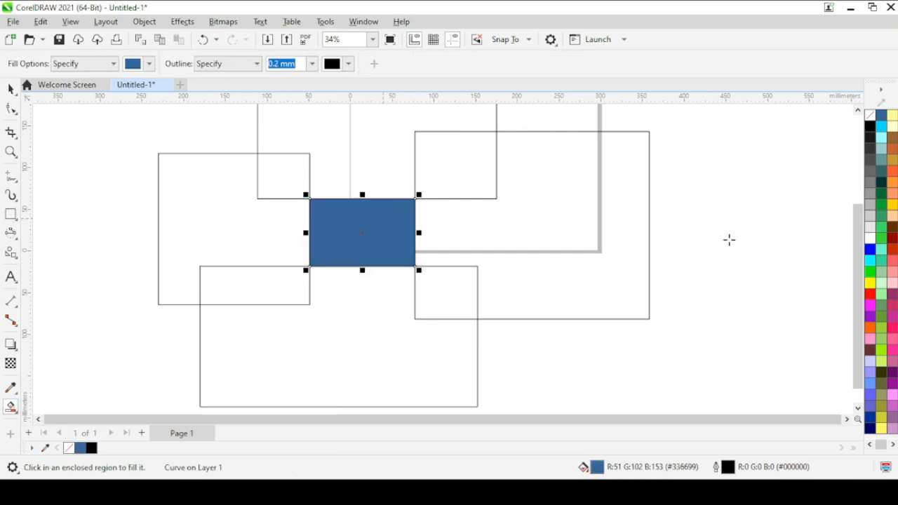
pyautogui.click(881, 250)
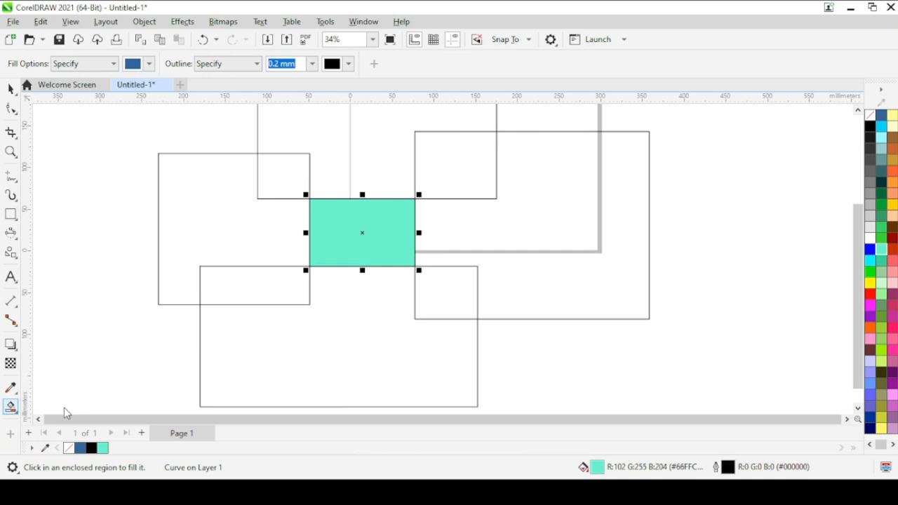
pyautogui.press('g')
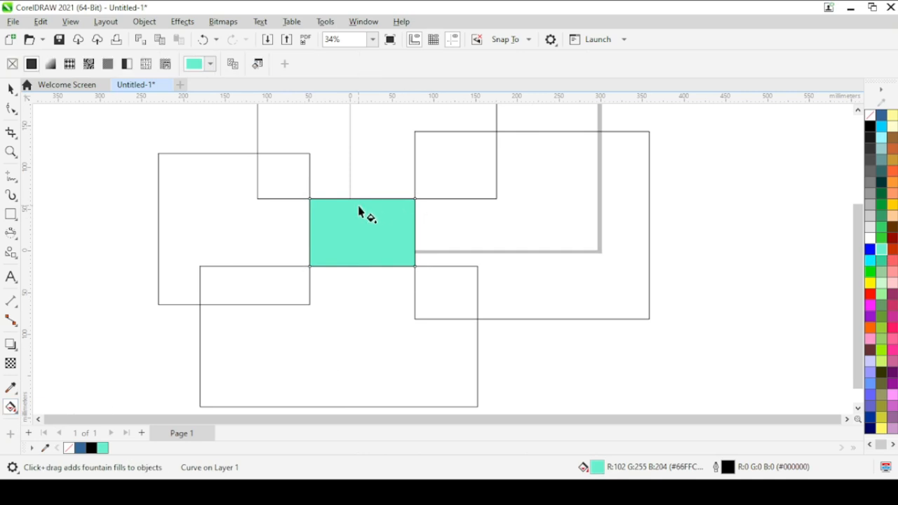
pyautogui.moveTo(319, 206); pyautogui.dragTo(415, 266)
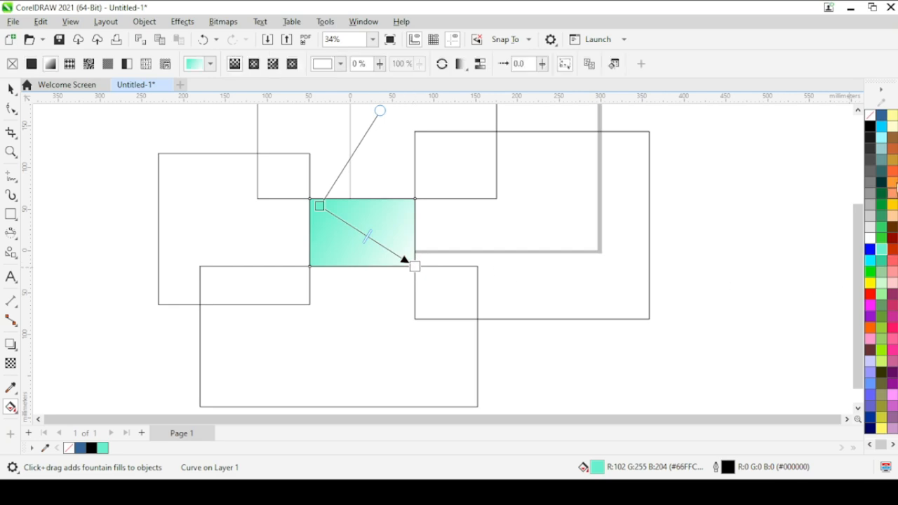
pyautogui.click(869, 126)
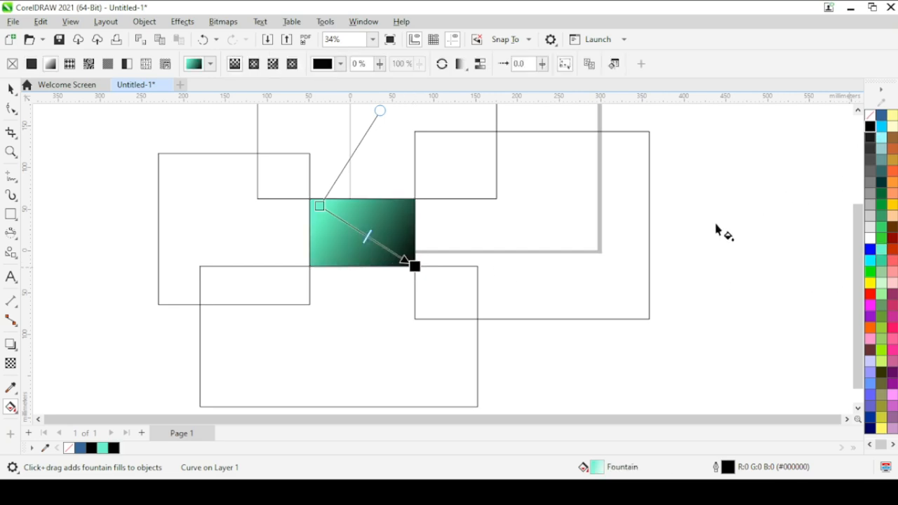
pyautogui.click(11, 89)
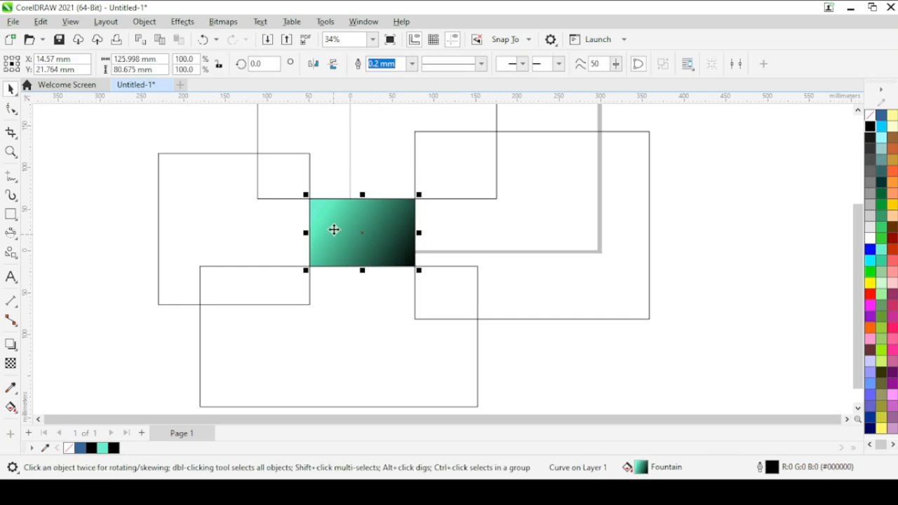
pyautogui.scroll(2, 345, 218)
pyautogui.scroll(3, 345, 217)
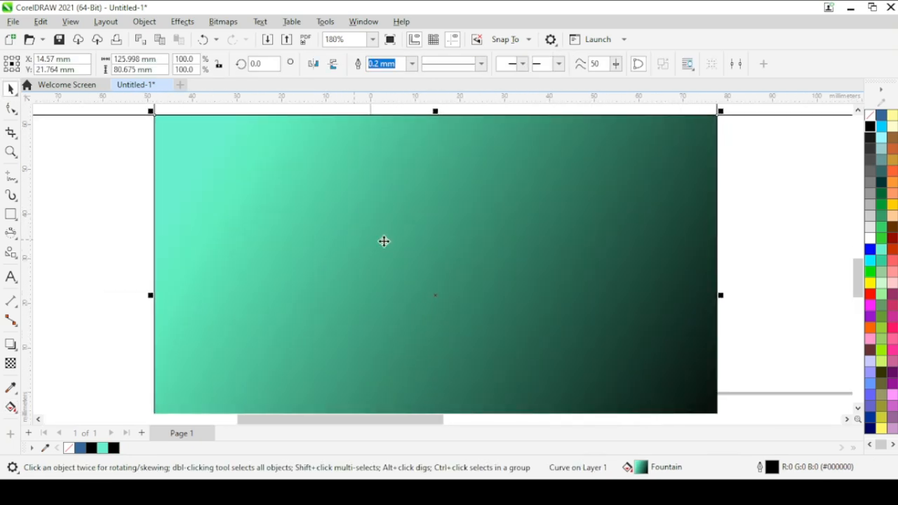
pyautogui.scroll(1, 435, 293)
pyautogui.scroll(-4, 440, 292)
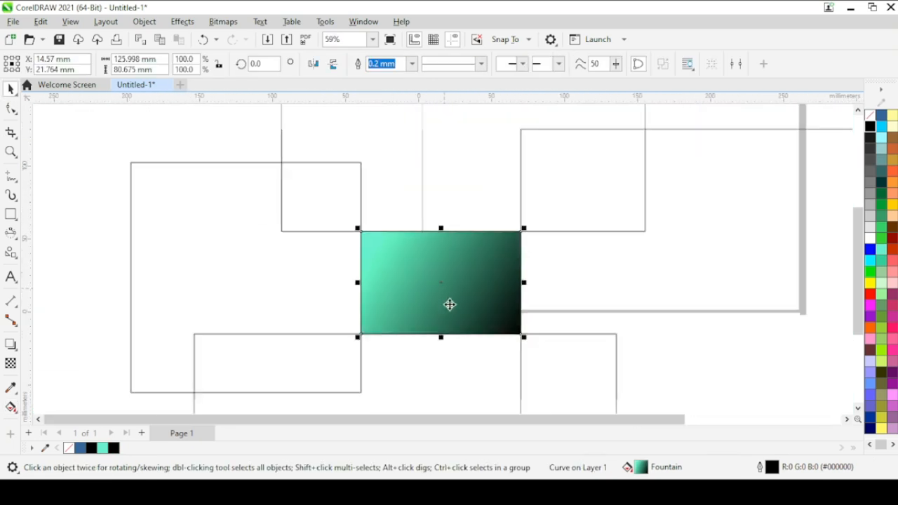
pyautogui.scroll(2, 495, 321)
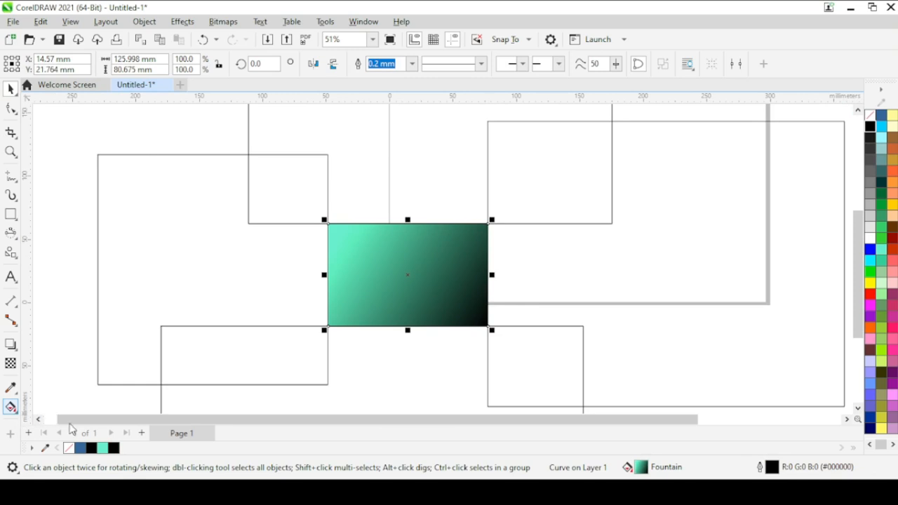
# Draw two more rectangles, about 160 × 193 mm and 173 × 68 mm, enclosing a second gap beyond the upper-left of the existing group.
pyautogui.scroll(-3, 531, 249)
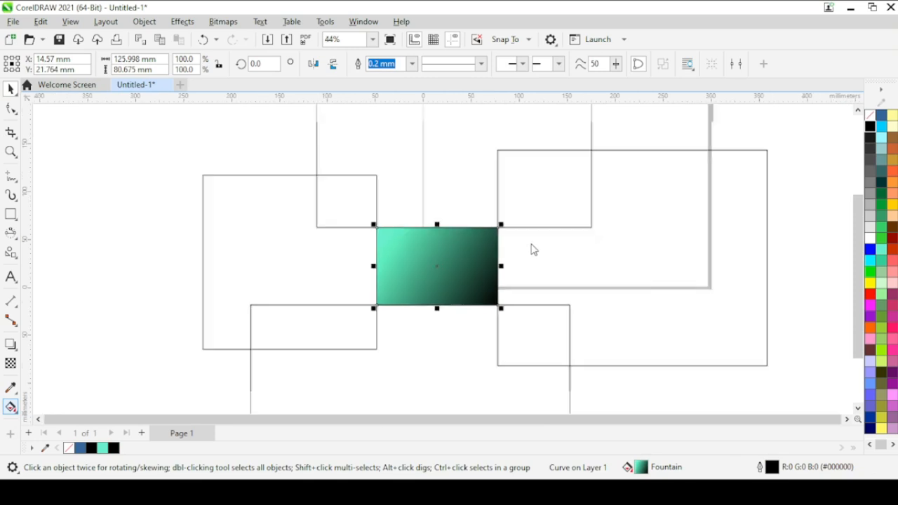
pyautogui.scroll(-1, 589, 272)
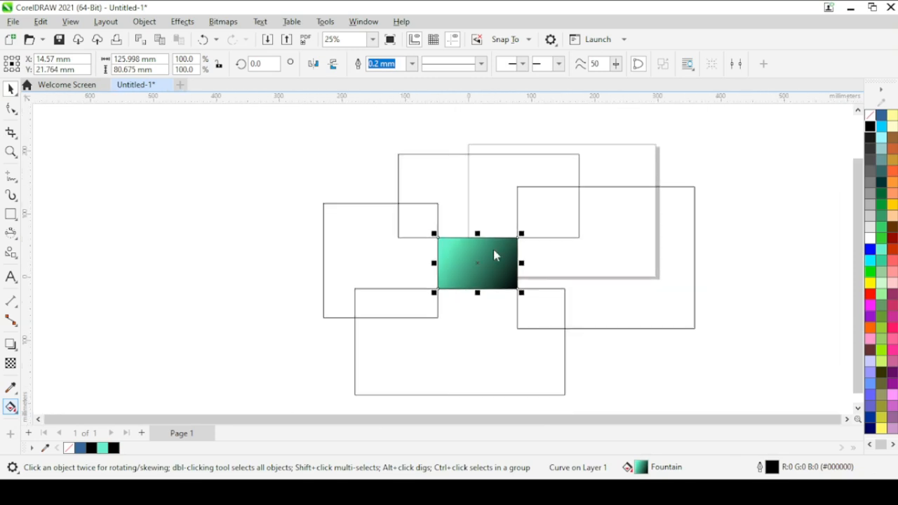
pyautogui.click(11, 214)
pyautogui.moveTo(245, 140)
pyautogui.mouseDown()
pyautogui.moveTo(332, 202)
pyautogui.moveTo(333, 256)
pyautogui.moveTo(347, 263)
pyautogui.mouseUp()
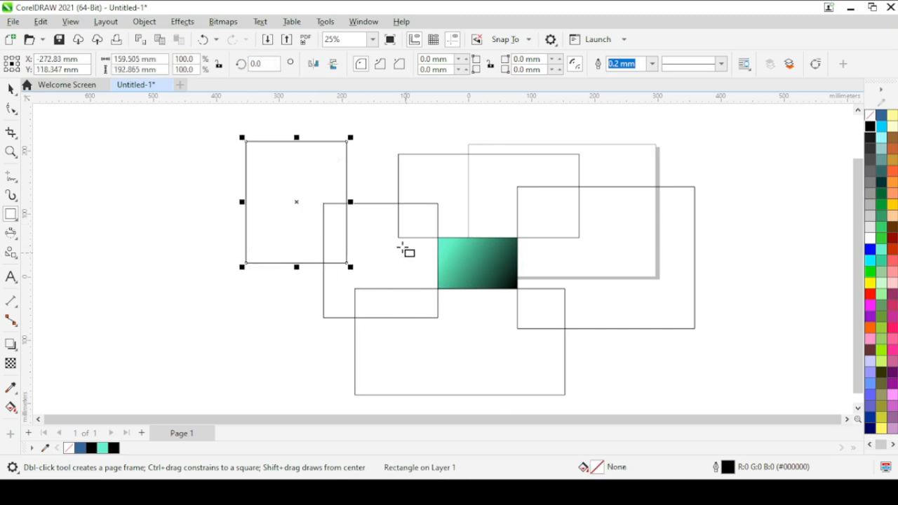
pyautogui.moveTo(323, 121); pyautogui.dragTo(433, 163)
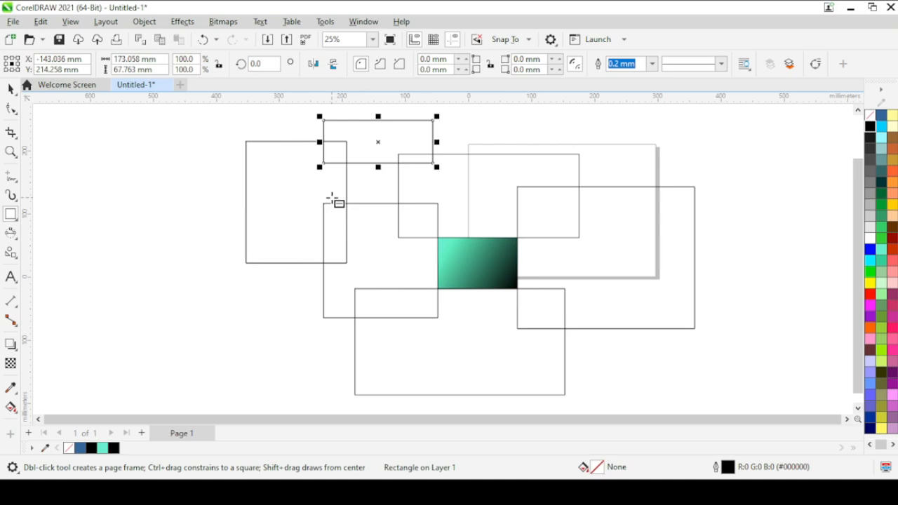
# Smart-fill the second enclosed gap and recolour it blue (#0000FF).
pyautogui.click(10, 407)
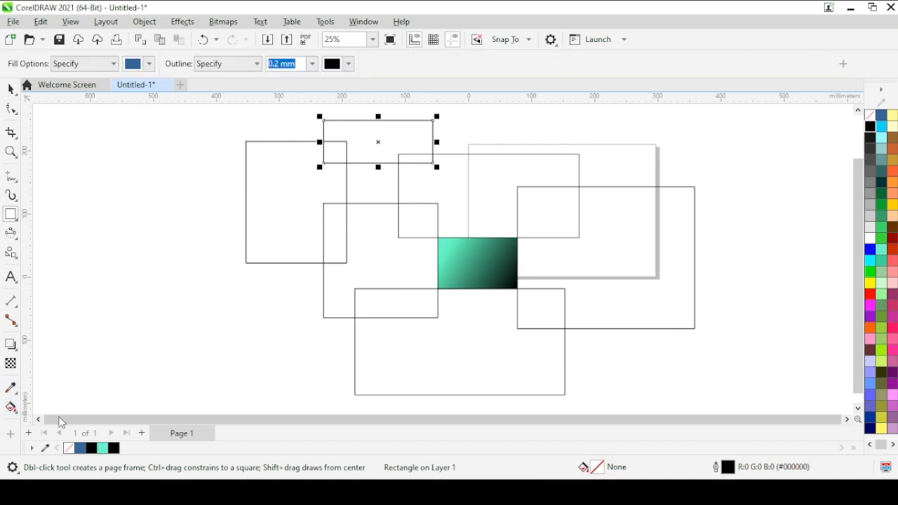
pyautogui.click(394, 180)
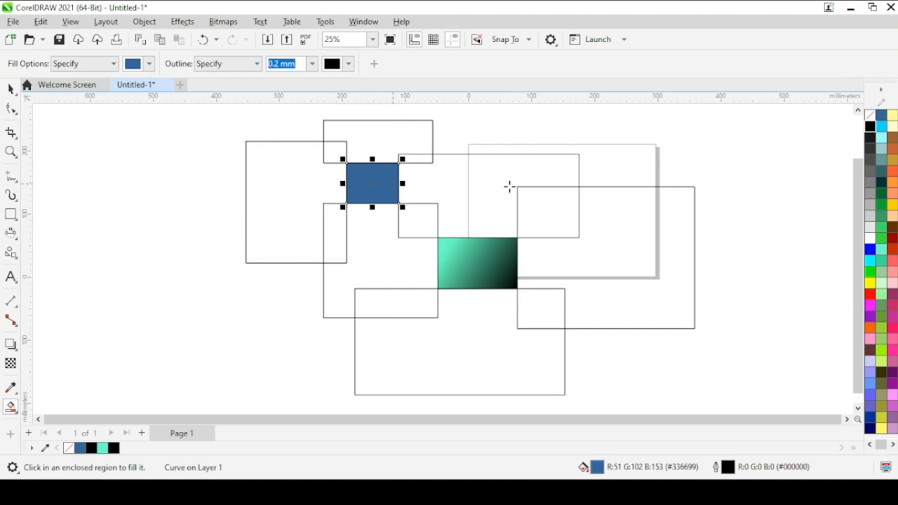
pyautogui.click(870, 250)
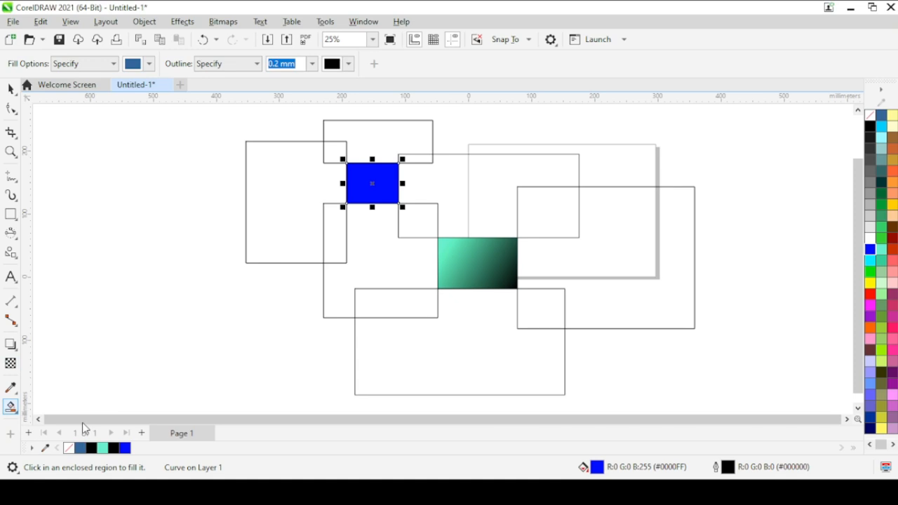
# Apply a diagonal fountain fill from blue to black across the blue region.
pyautogui.press('g')
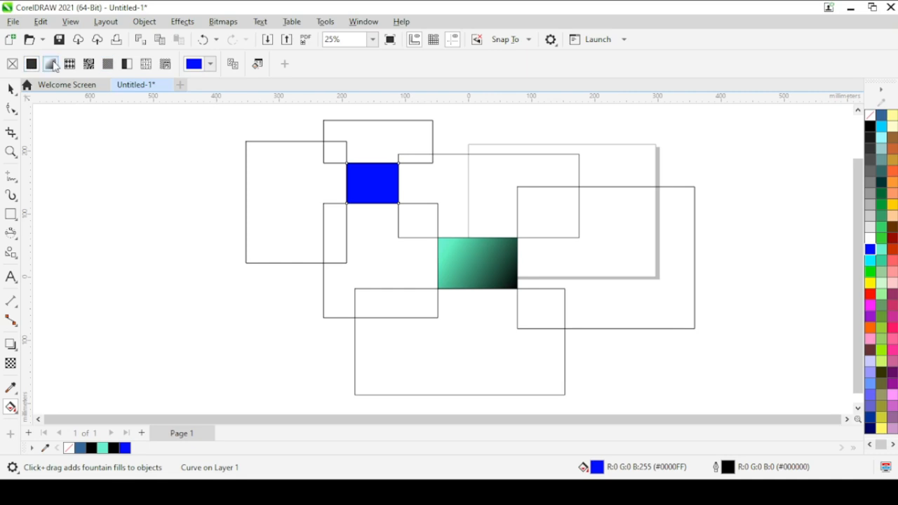
pyautogui.scroll(3, 374, 226)
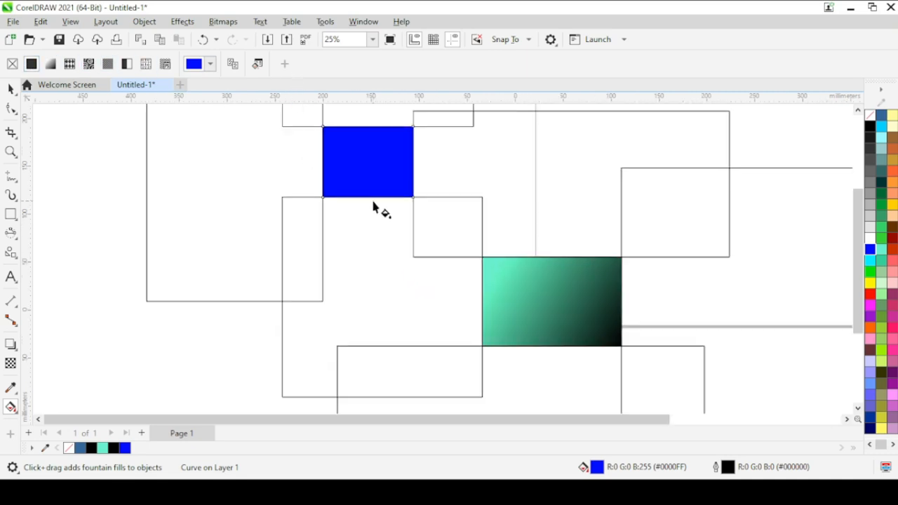
pyautogui.scroll(3, 336, 120)
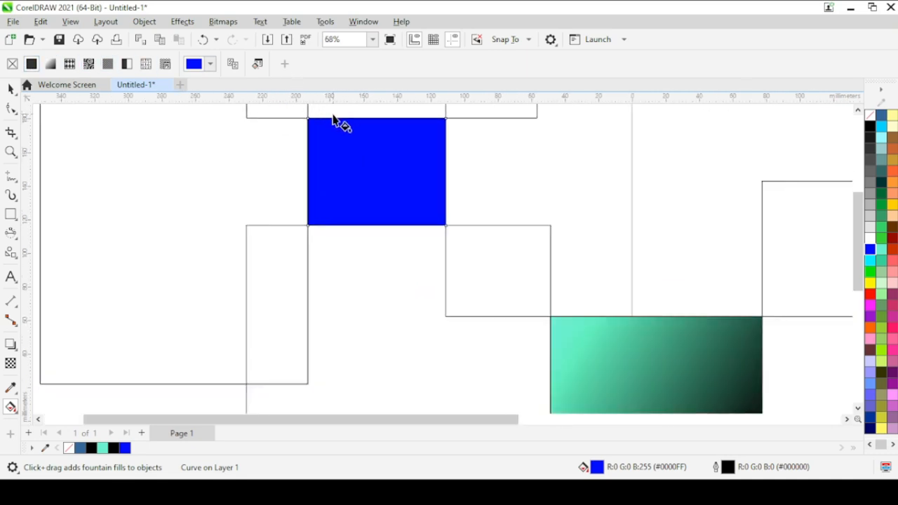
pyautogui.scroll(1, 334, 123)
pyautogui.moveTo(286, 128); pyautogui.dragTo(546, 323)
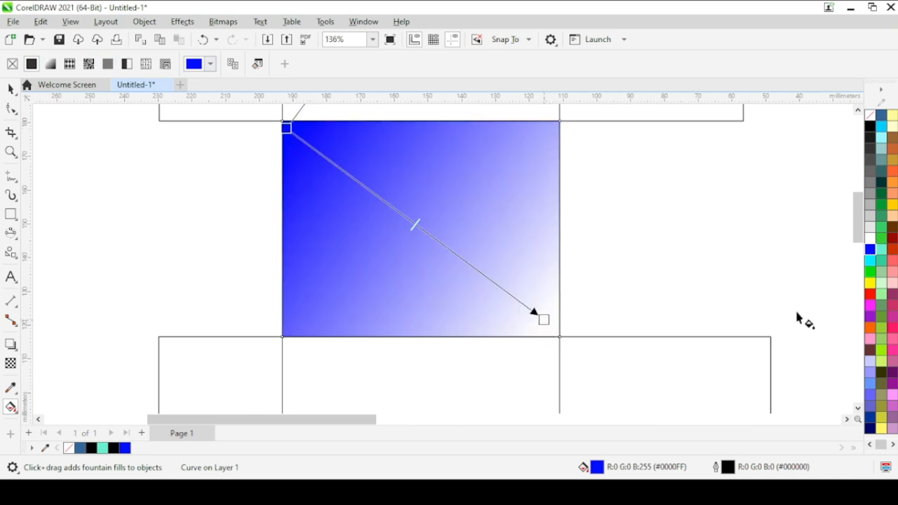
pyautogui.click(869, 127)
pyautogui.scroll(-4, 502, 246)
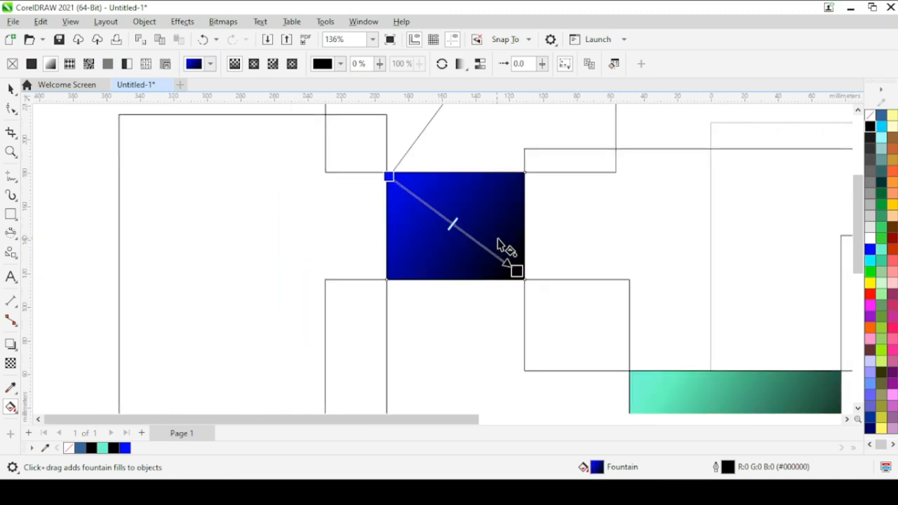
pyautogui.scroll(2, 507, 201)
pyautogui.scroll(1, 498, 224)
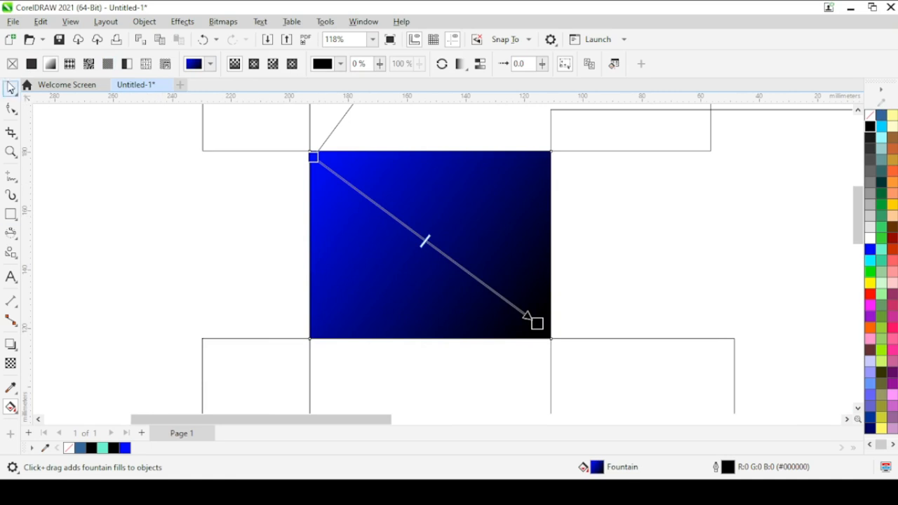
pyautogui.click(11, 89)
# Select all the rectangles and filled regions and delete them.
pyautogui.scroll(-5, 373, 194)
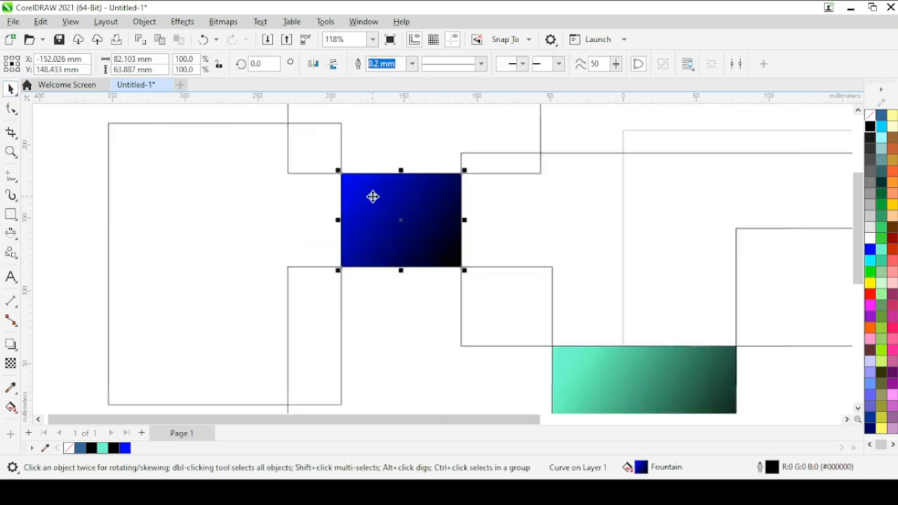
pyautogui.scroll(-2, 375, 165)
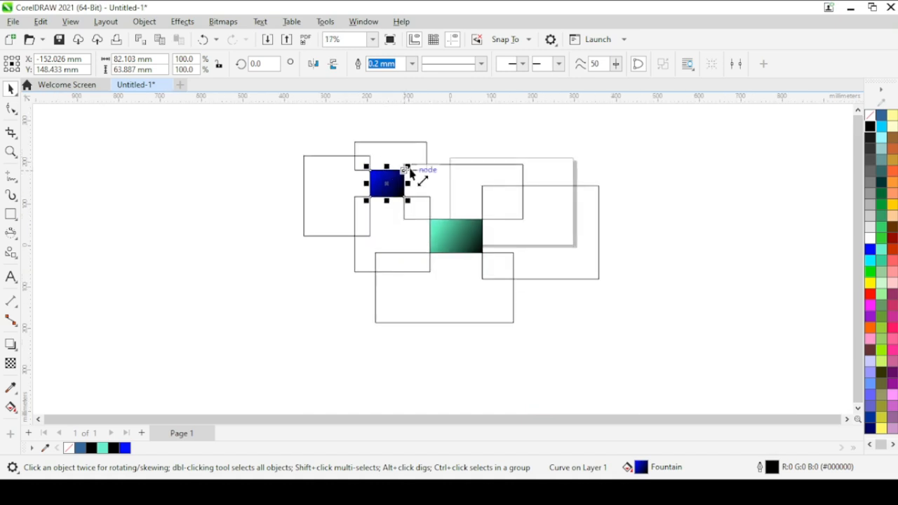
pyautogui.hotkey('ctrl', 'a')
pyautogui.press('Delete')
pyautogui.scroll(2, 483, 227)
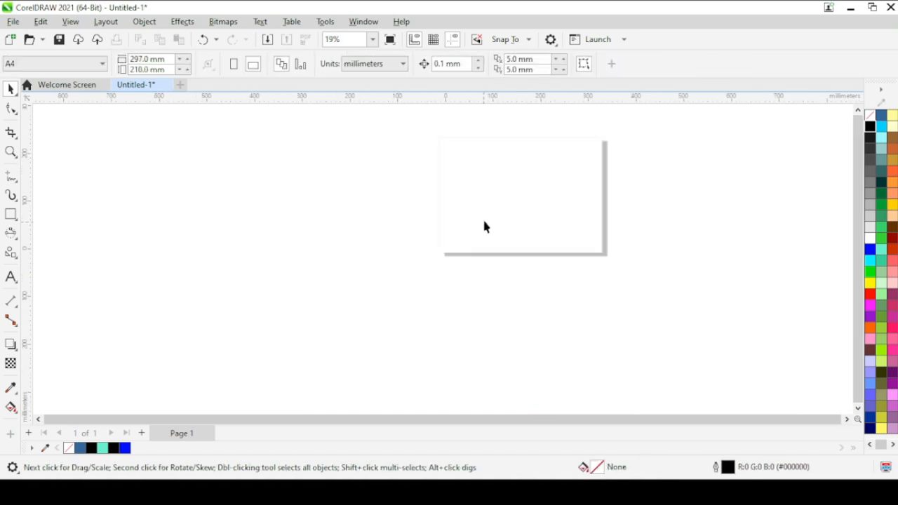
pyautogui.scroll(-1, 547, 158)
pyautogui.scroll(3, 559, 118)
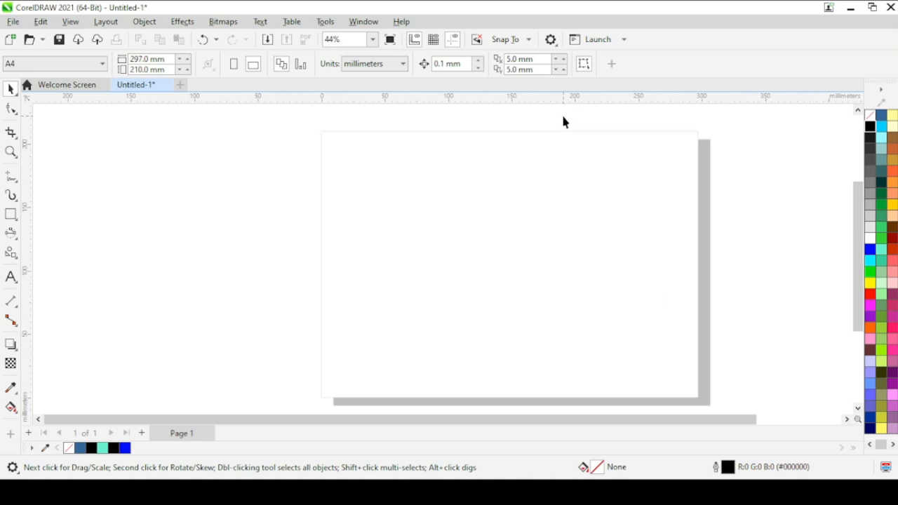
# Draw a rectangle about 230 × 132 mm inside the page, reaching its right edge.
pyautogui.click(11, 216)
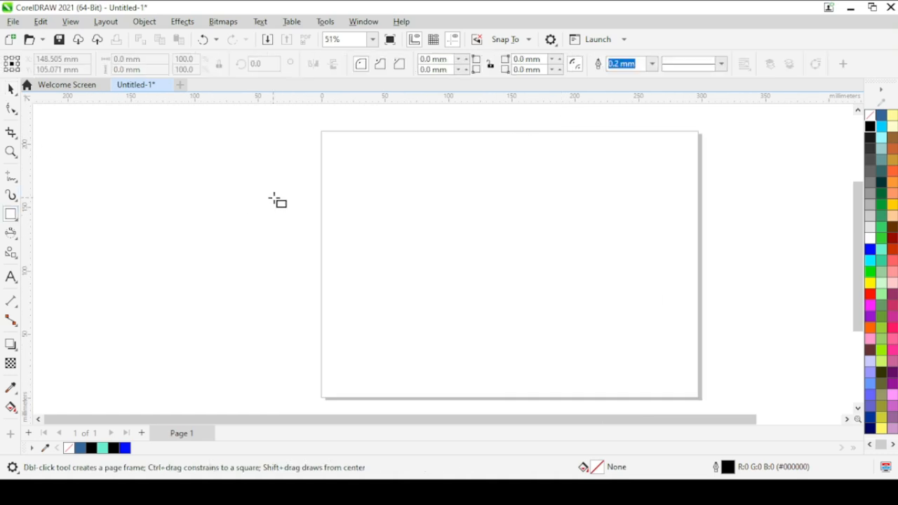
pyautogui.moveTo(405, 180)
pyautogui.mouseDown()
pyautogui.moveTo(579, 292)
pyautogui.moveTo(594, 349)
pyautogui.moveTo(698, 349)
pyautogui.mouseUp()
pyautogui.press('space')
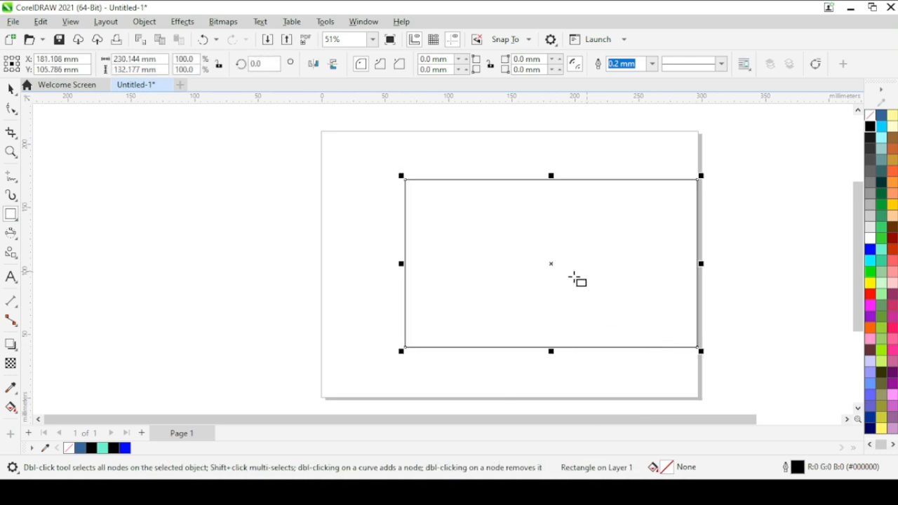
# Move the rectangle to the page's lower-left corner and scale it proportionally to the page width, about 298 × 171 mm.
pyautogui.moveTo(498, 245); pyautogui.dragTo(416, 297)
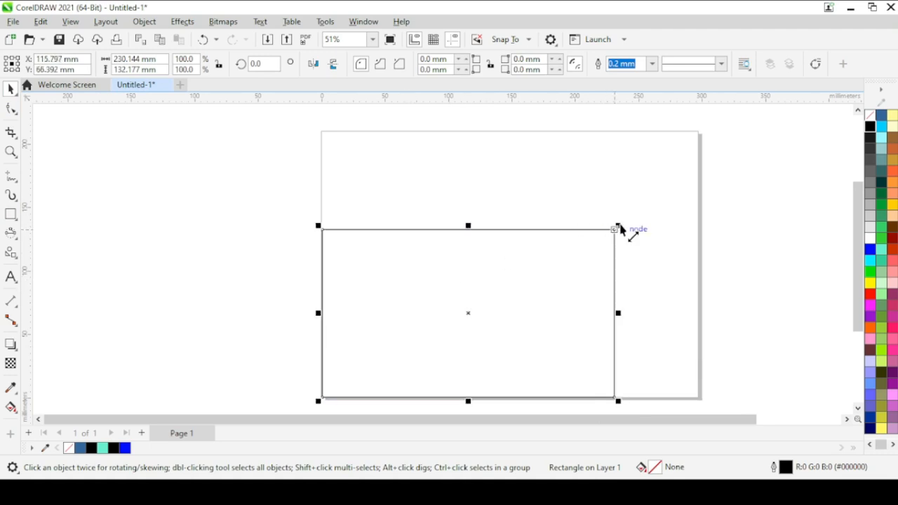
pyautogui.moveTo(618, 225); pyautogui.dragTo(793, 182)
pyautogui.click(757, 493)
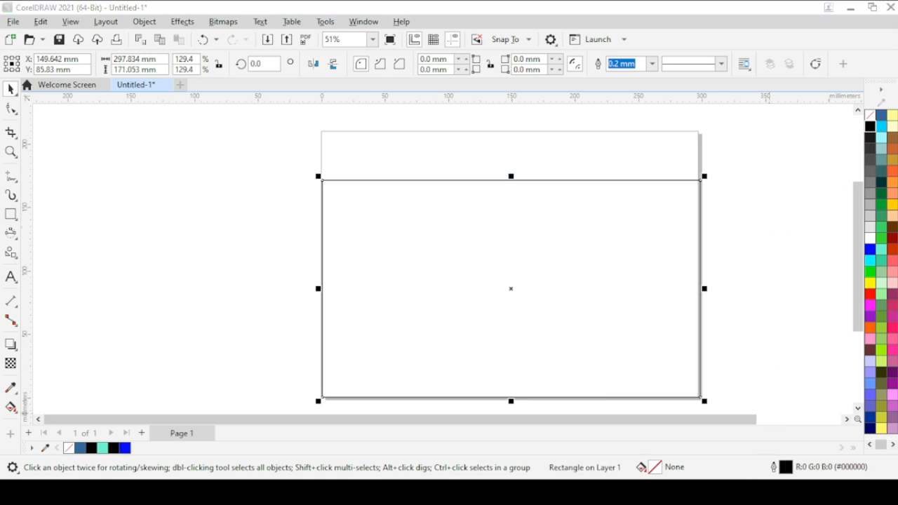
pyautogui.click(547, 275)
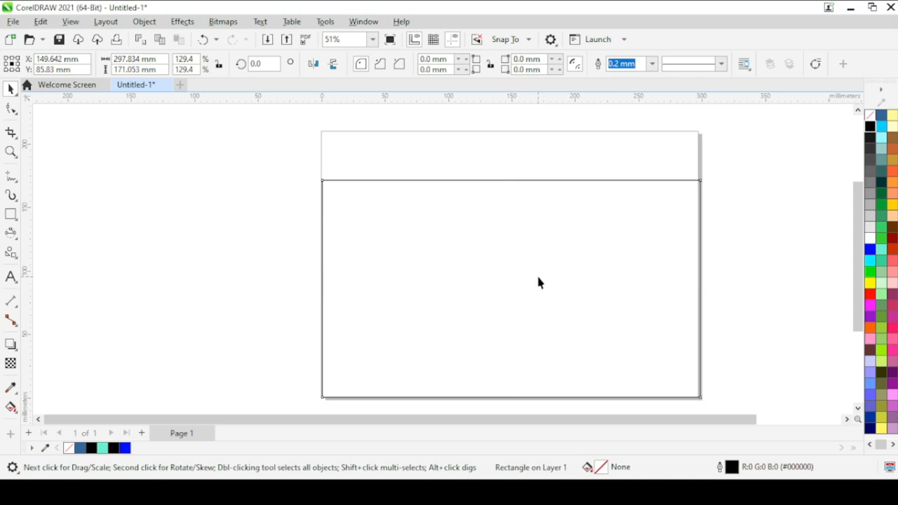
pyautogui.click(554, 289)
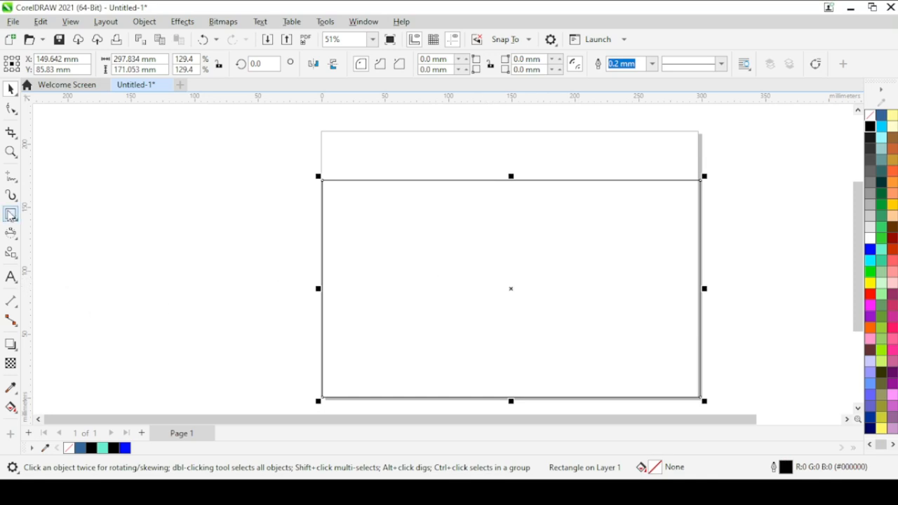
# Convert the rectangle to curves and delete its upper-right node to leave a triangle.
pyautogui.click(11, 109)
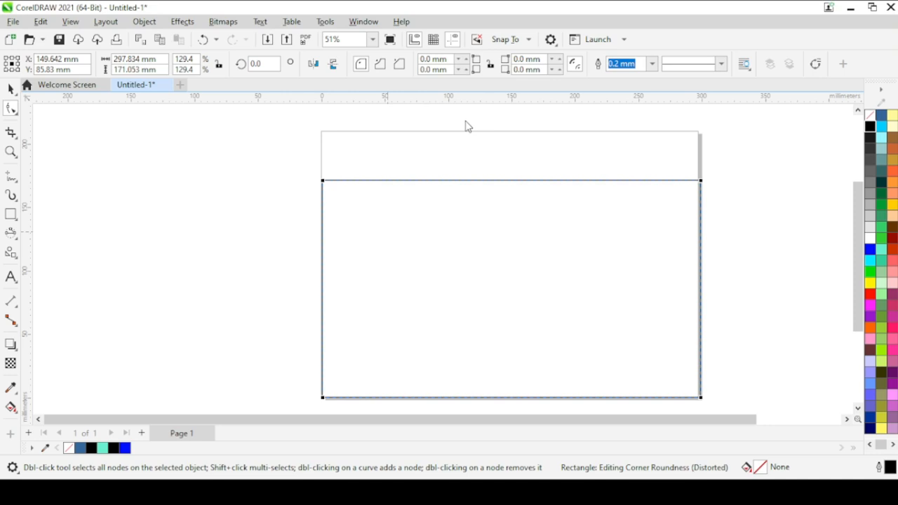
pyautogui.hotkey('ctrl', 'q')
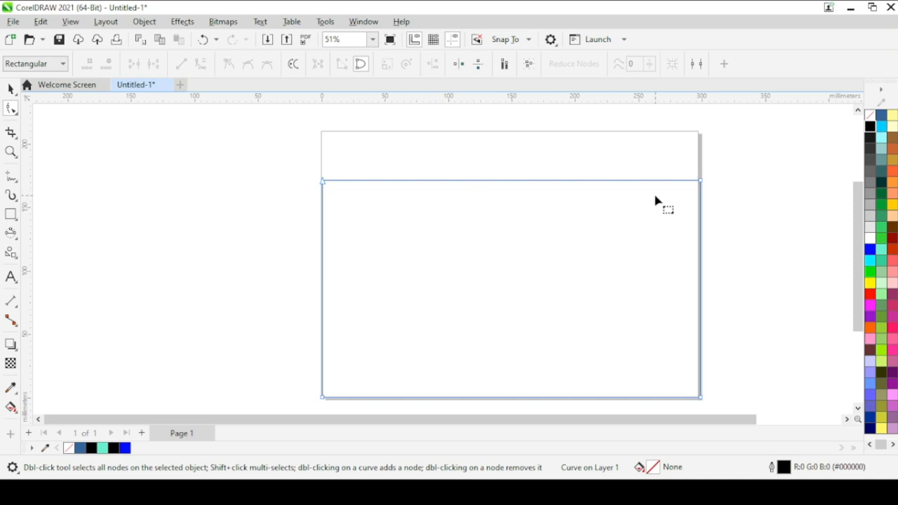
pyautogui.doubleClick(702, 183)
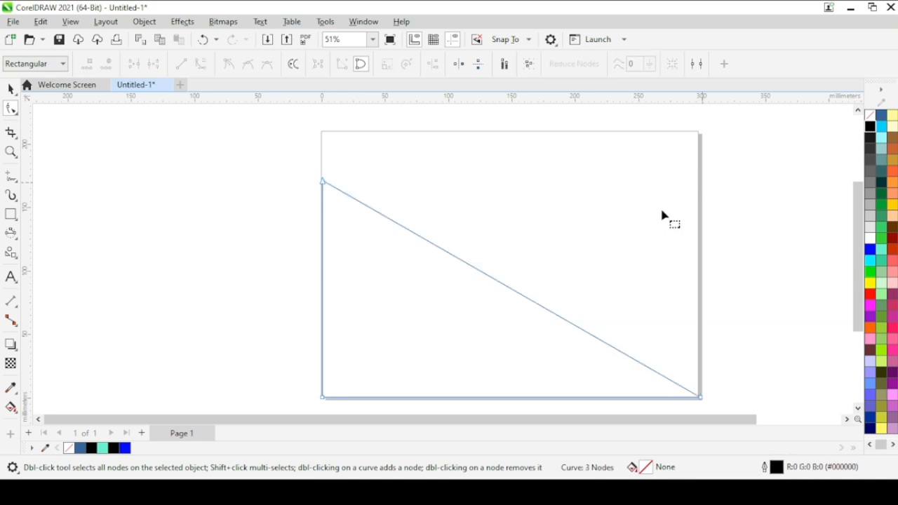
# Convert the triangle's slanted edge to a curve and bend it inward with its two control handles.
pyautogui.click(484, 274)
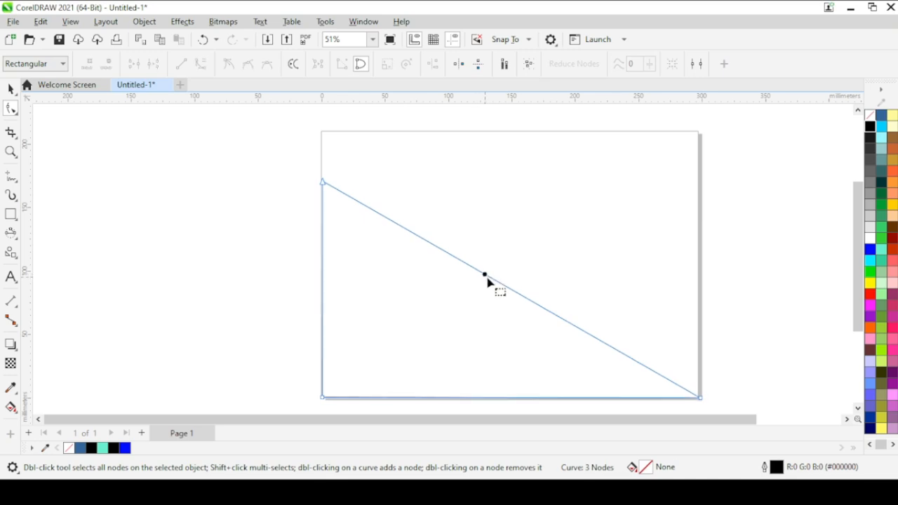
pyautogui.click(700, 399)
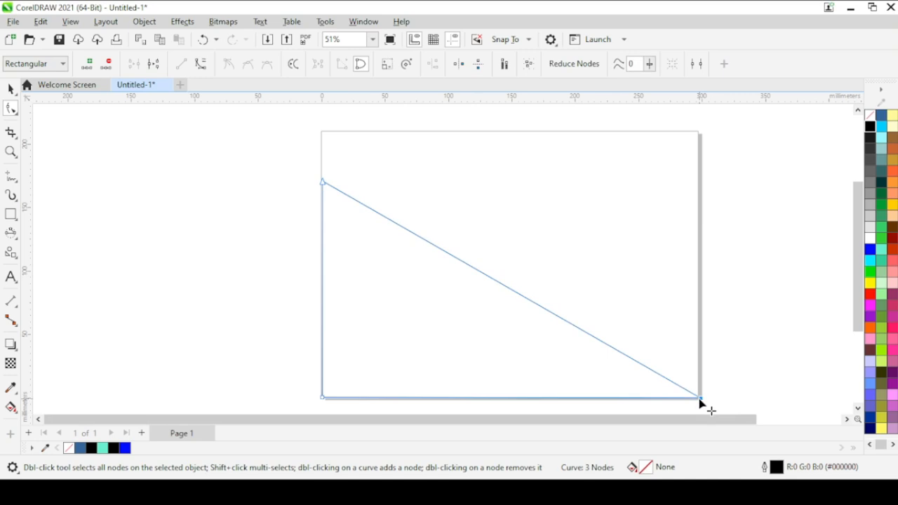
pyautogui.click(199, 65)
pyautogui.moveTo(449, 254); pyautogui.dragTo(360, 366)
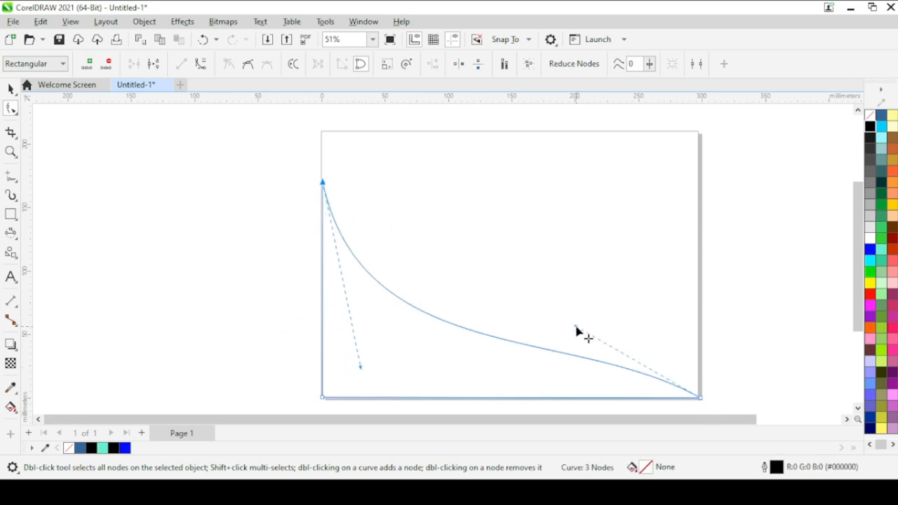
pyautogui.moveTo(575, 328); pyautogui.dragTo(505, 374)
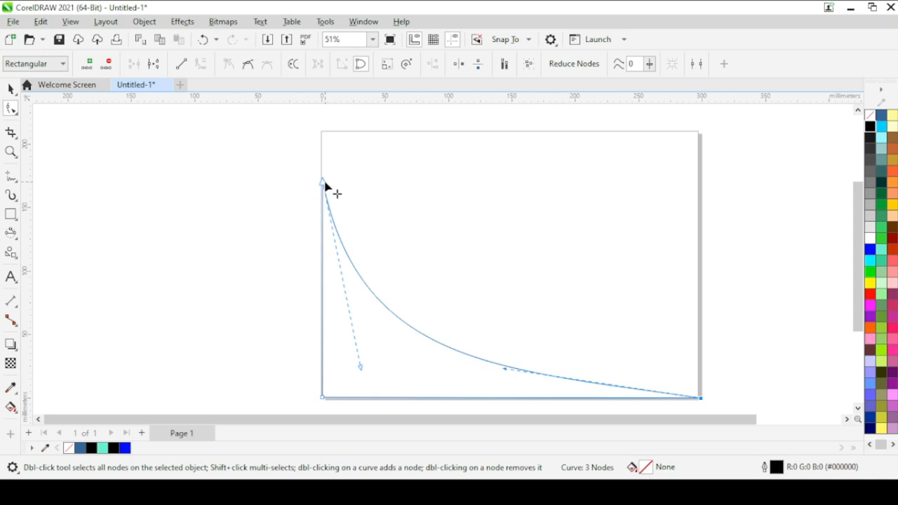
# Lower the shape's upper-left node to about 60 mm above the page bottom and re-aim its handle for a shallow curve.
pyautogui.moveTo(325, 183); pyautogui.dragTo(316, 321)
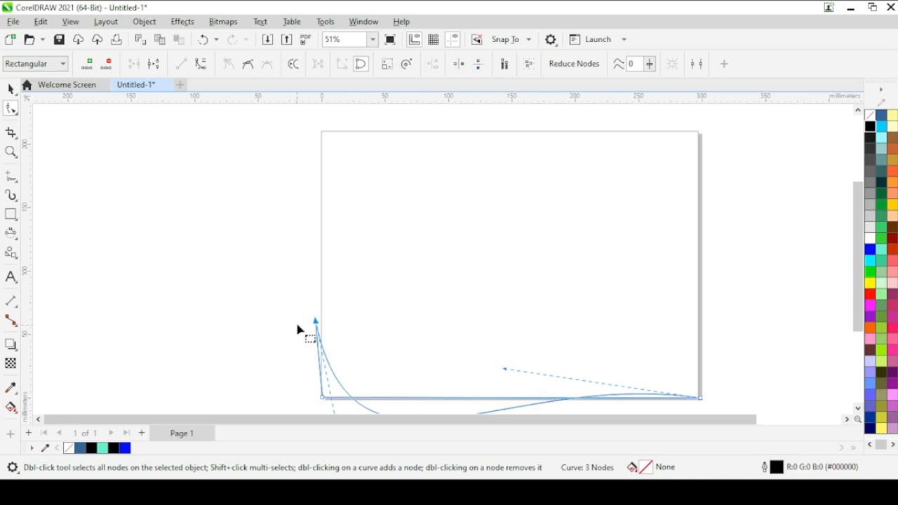
pyautogui.moveTo(316, 321); pyautogui.dragTo(324, 321)
pyautogui.scroll(-5, 398, 334)
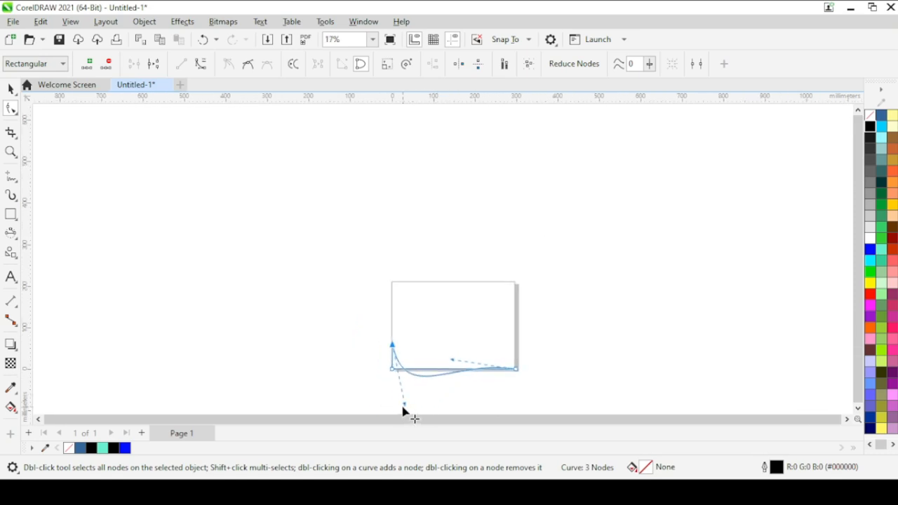
pyautogui.moveTo(403, 405); pyautogui.dragTo(453, 369)
pyautogui.scroll(5, 452, 387)
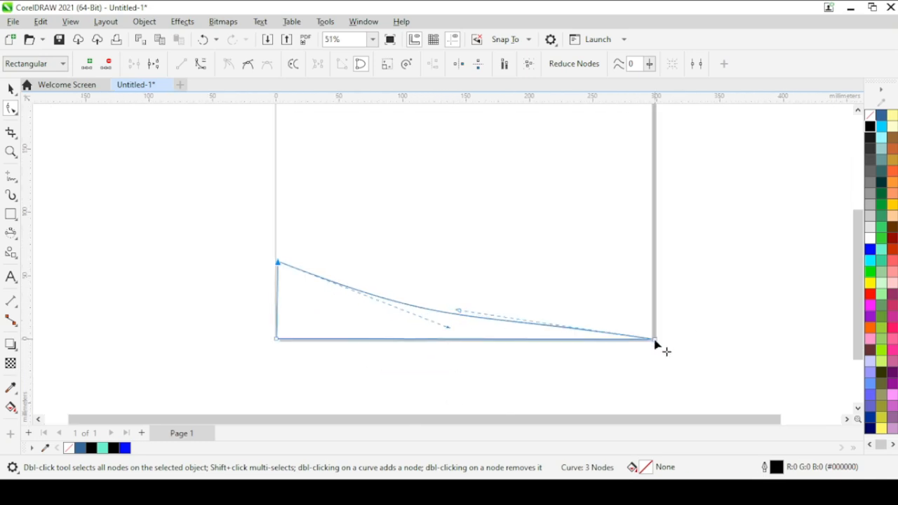
# Nudge the lower-right node at the page corner and shape the upper edge into an S-shaped wave.
pyautogui.moveTo(655, 340); pyautogui.dragTo(652, 342)
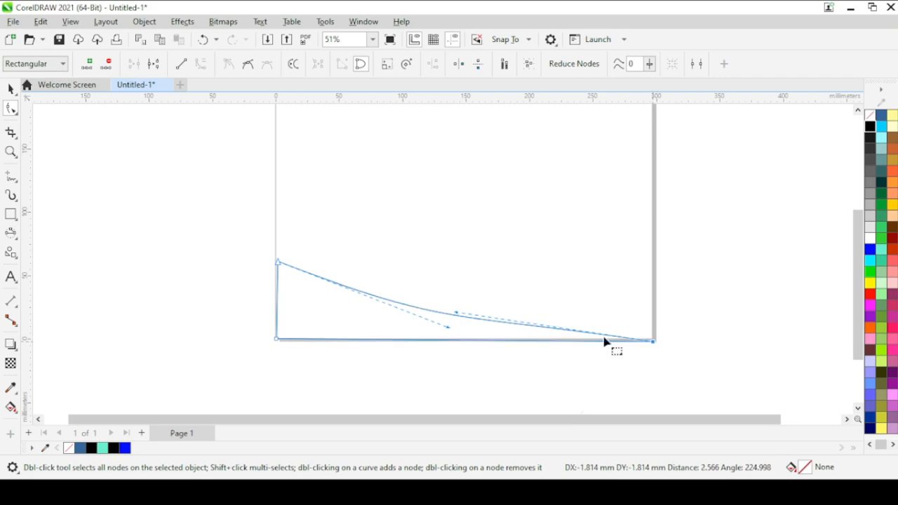
pyautogui.moveTo(458, 314); pyautogui.dragTo(499, 201)
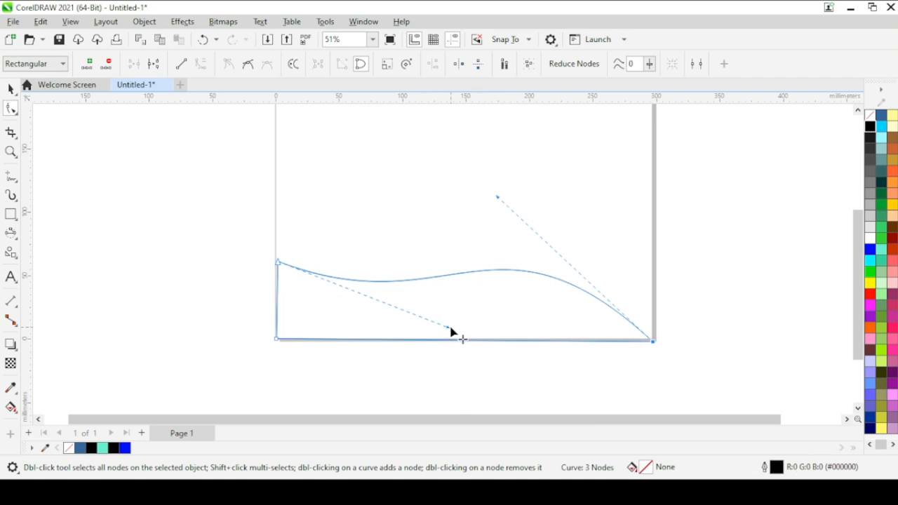
pyautogui.moveTo(451, 329); pyautogui.dragTo(391, 377)
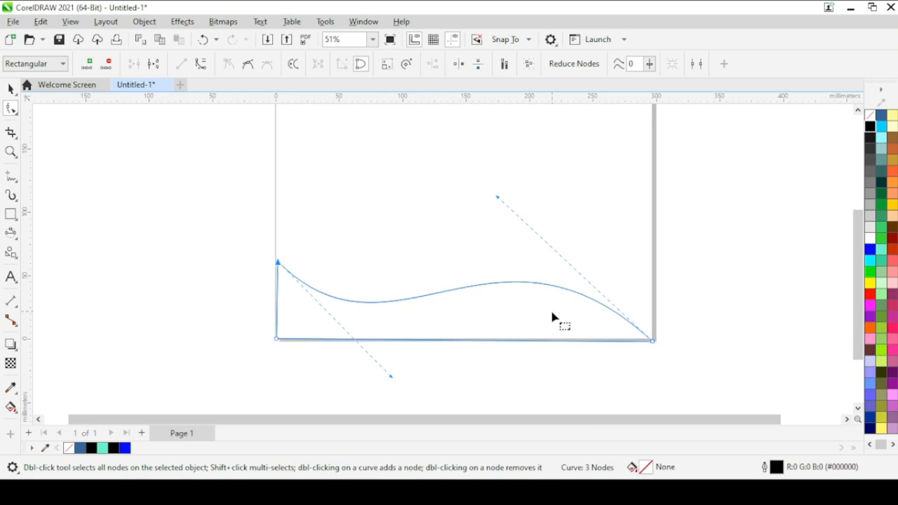
# Add a node near the wave's right end, move it onto the page's right edge and straighten the short side below it.
pyautogui.doubleClick(606, 308)
pyautogui.moveTo(606, 307); pyautogui.dragTo(654, 294)
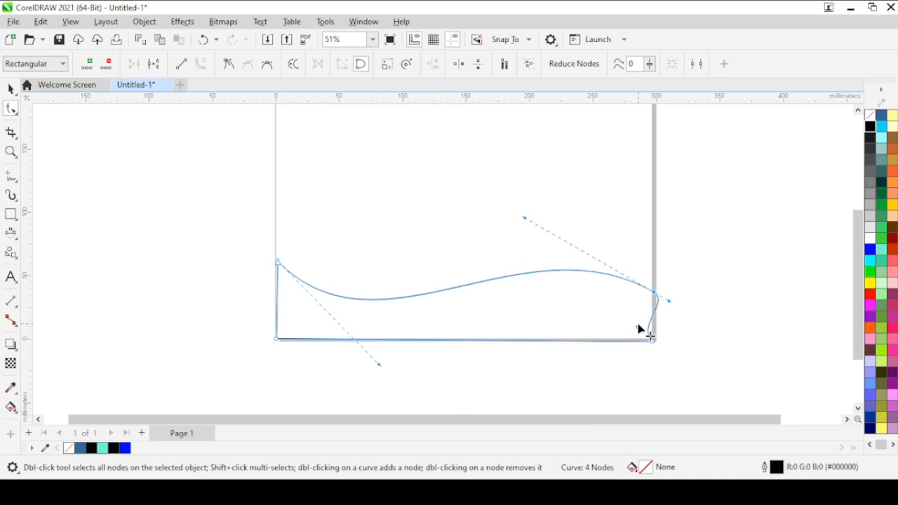
pyautogui.moveTo(636, 327); pyautogui.dragTo(663, 303)
pyautogui.scroll(2, 669, 324)
pyautogui.scroll(2, 658, 309)
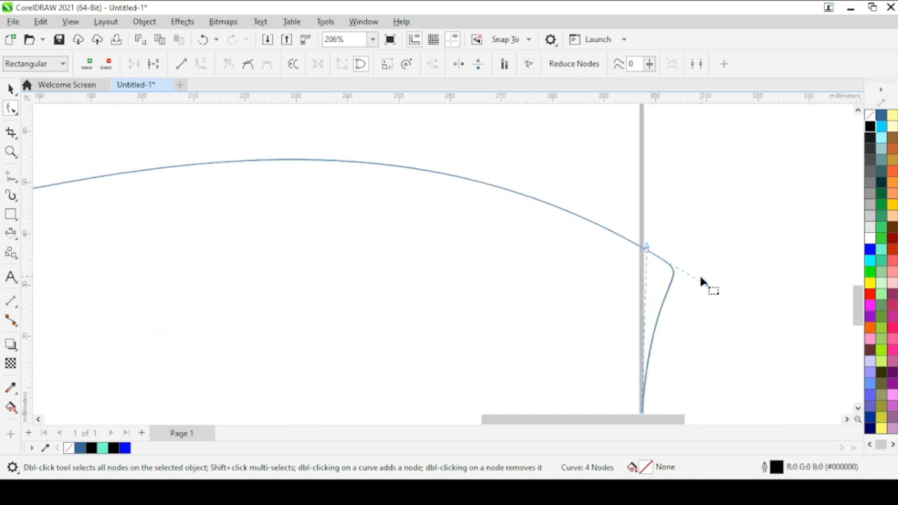
pyautogui.moveTo(708, 286); pyautogui.dragTo(646, 257)
pyautogui.scroll(1, 696, 210)
# Re-aim the right-edge node's upper handle so the wave's crest curves smoothly inside the page.
pyautogui.scroll(-8, 695, 203)
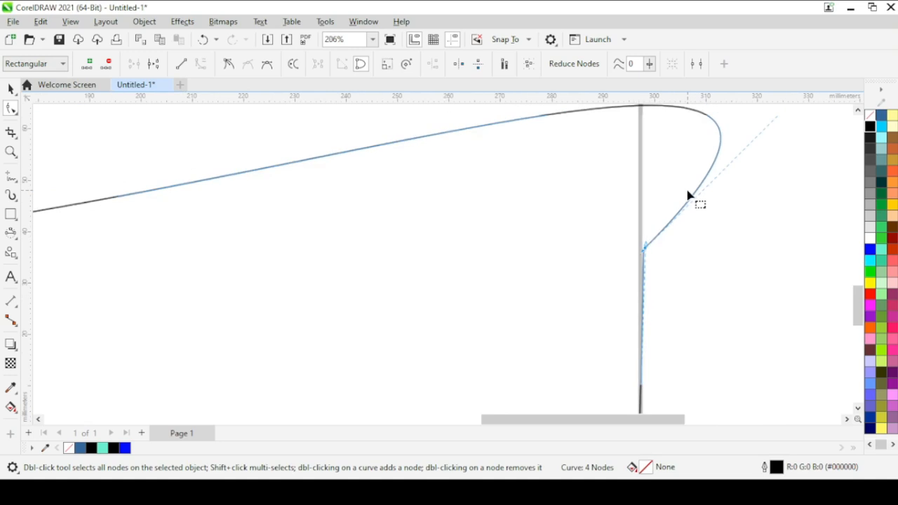
pyautogui.scroll(-6, 715, 174)
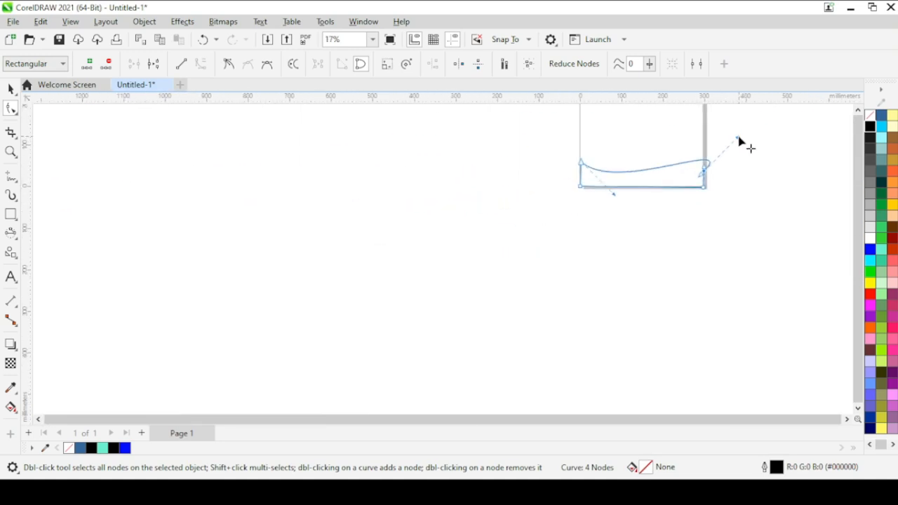
pyautogui.moveTo(738, 139); pyautogui.dragTo(683, 148)
pyautogui.scroll(-1, 718, 169)
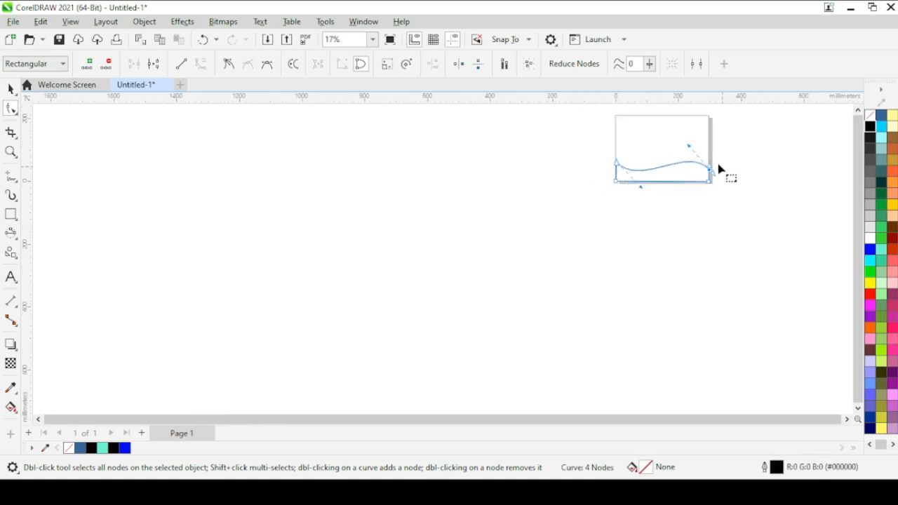
pyautogui.scroll(5, 705, 123)
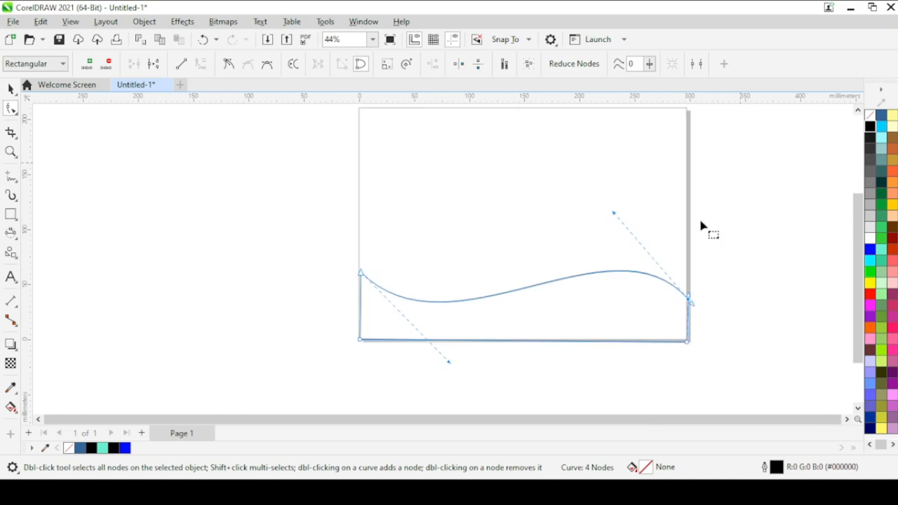
pyautogui.scroll(2, 701, 277)
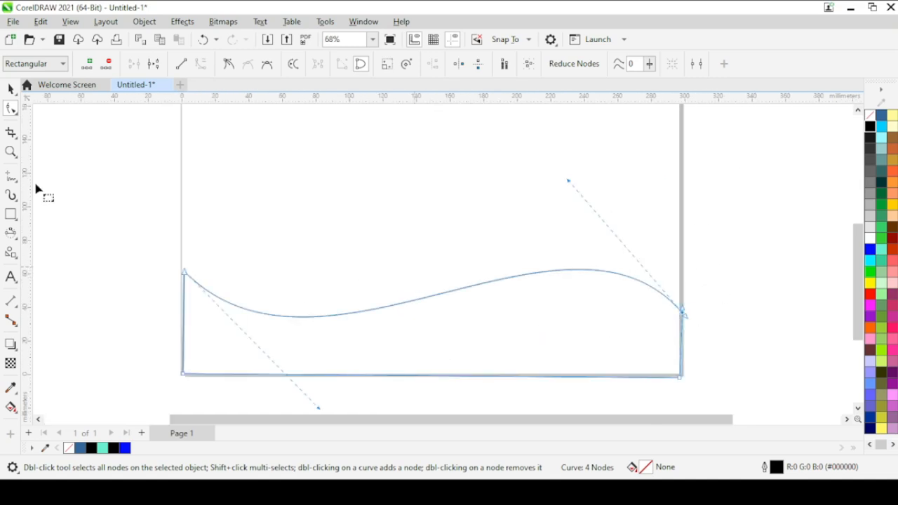
pyautogui.click(11, 89)
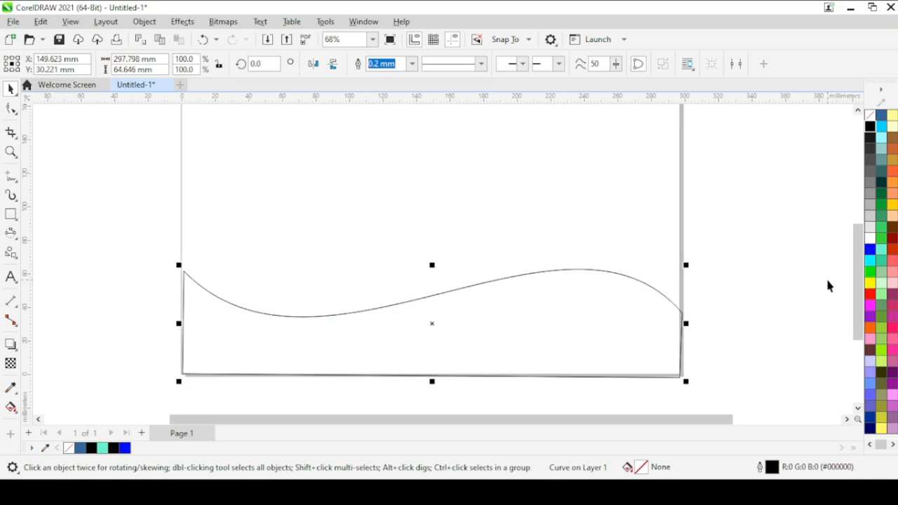
# Draw a narrow upright rectangle about 17 × 100 mm above the left half of the wave.
pyautogui.scroll(-4, 568, 194)
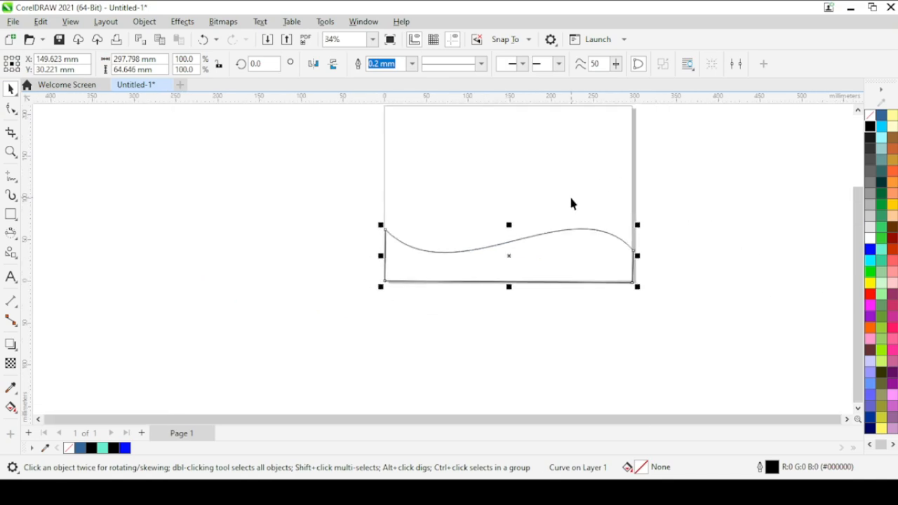
pyautogui.scroll(3, 600, 162)
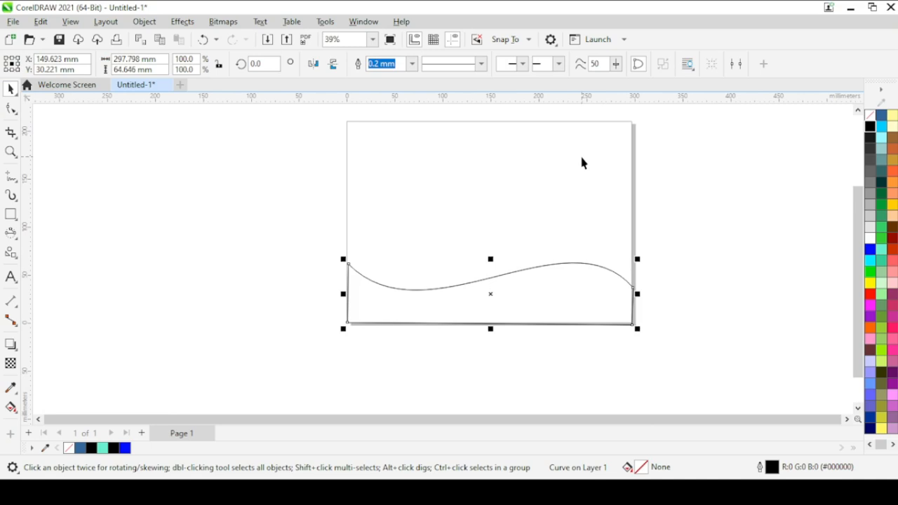
pyautogui.scroll(1, 581, 162)
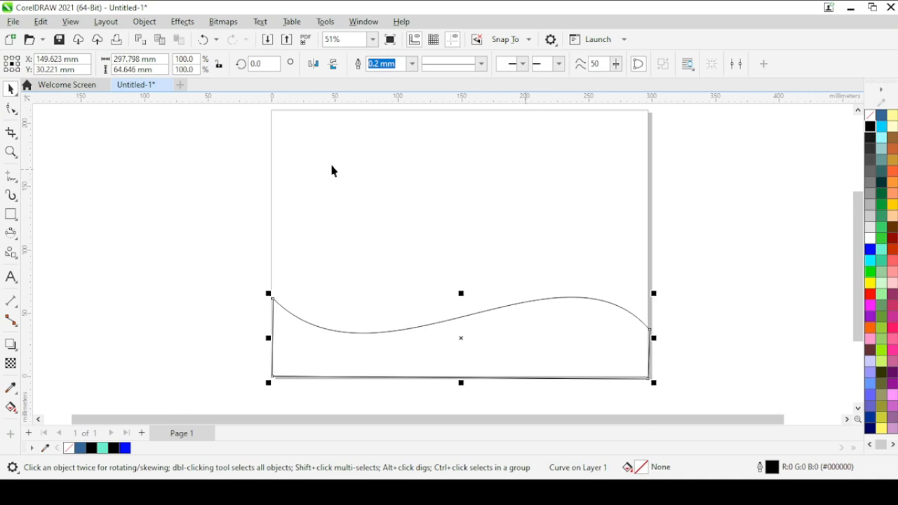
pyautogui.click(14, 219)
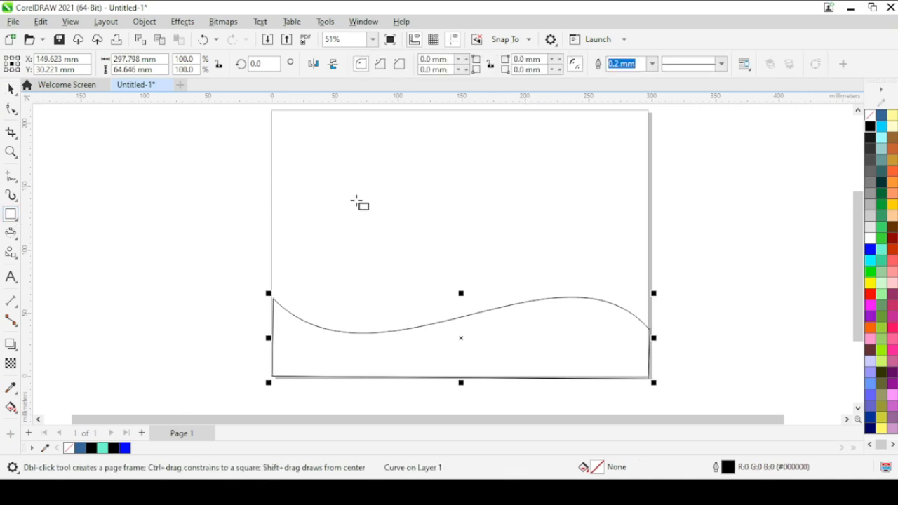
pyautogui.moveTo(395, 169); pyautogui.dragTo(418, 295)
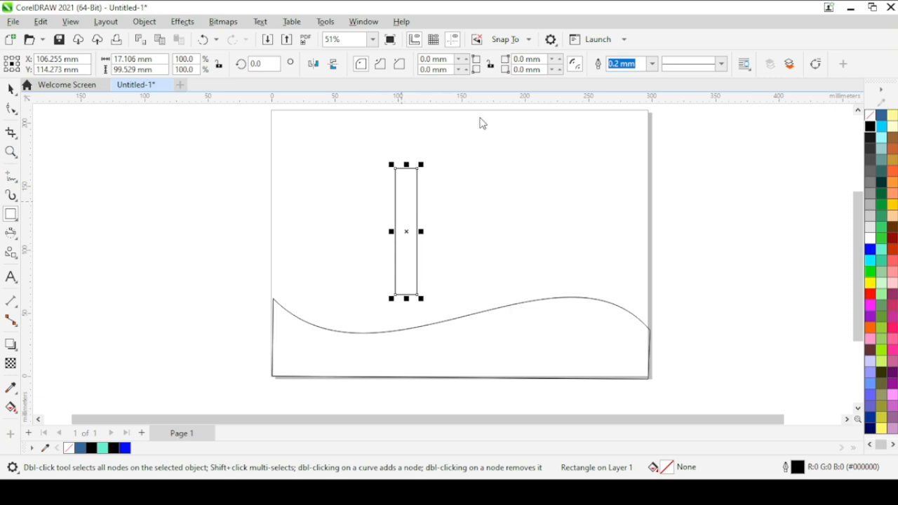
# Convert the upright rectangle to curves and add a node at the middle of its top edge.
pyautogui.hotkey('ctrl', 'q')
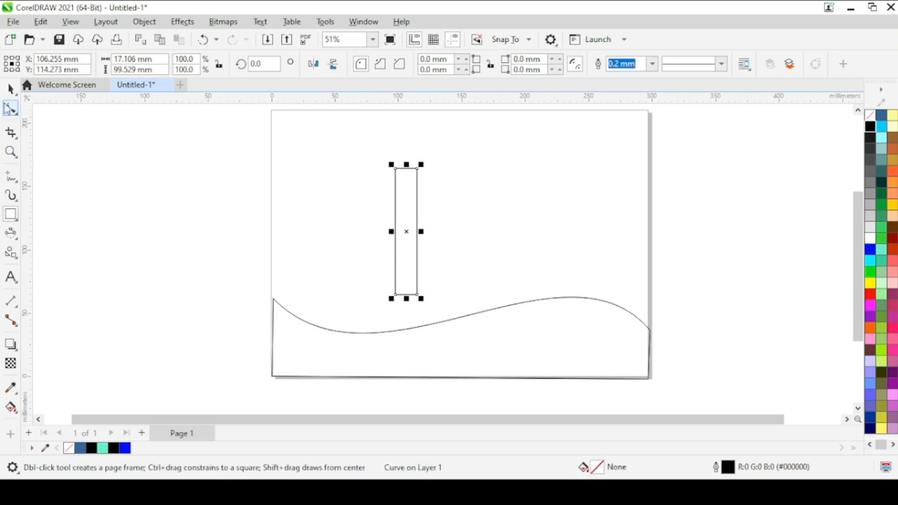
pyautogui.click(10, 109)
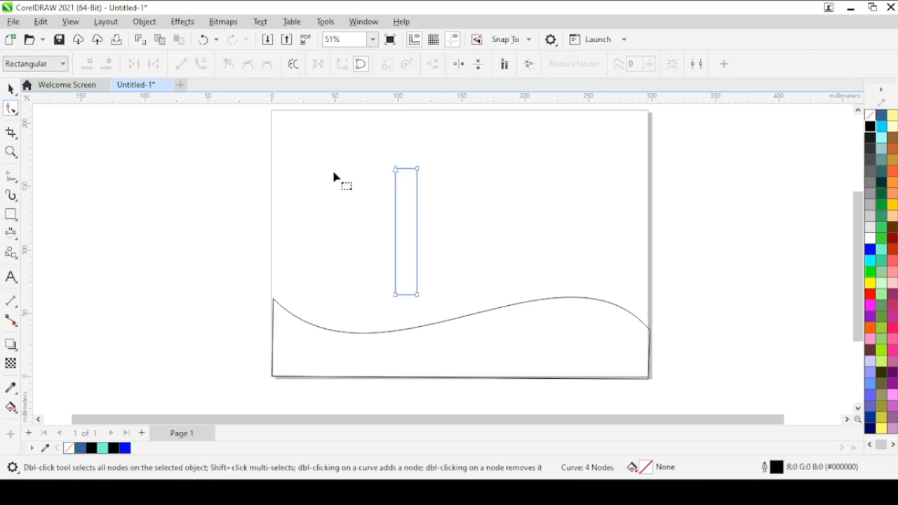
pyautogui.scroll(2, 386, 205)
pyautogui.scroll(-2, 433, 183)
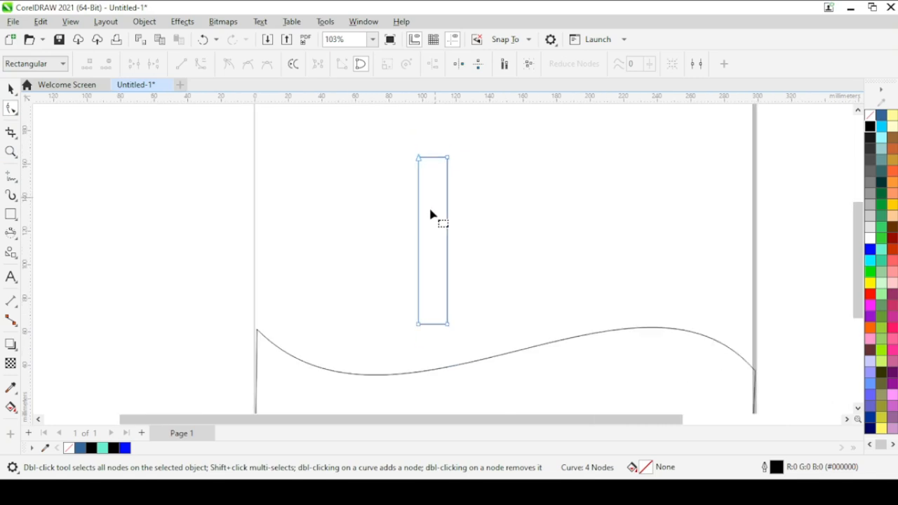
pyautogui.scroll(2, 432, 213)
pyautogui.scroll(-2, 433, 211)
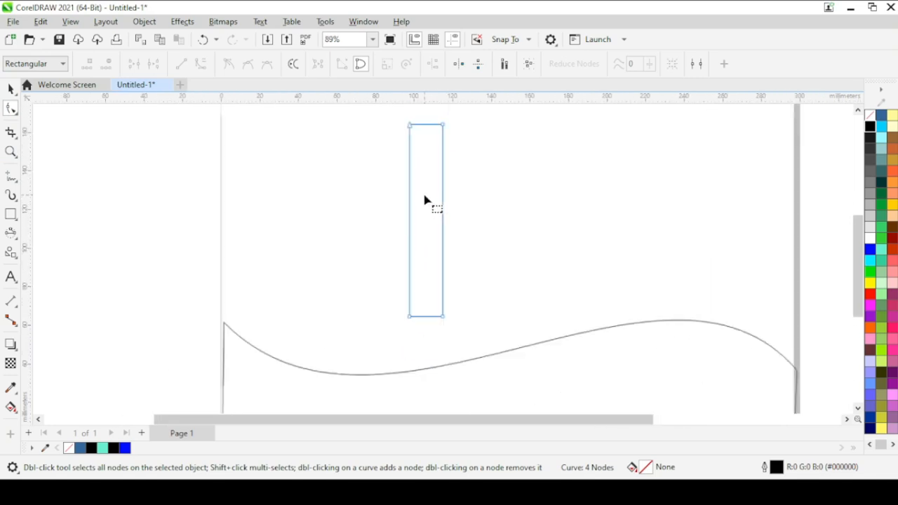
pyautogui.click(425, 142)
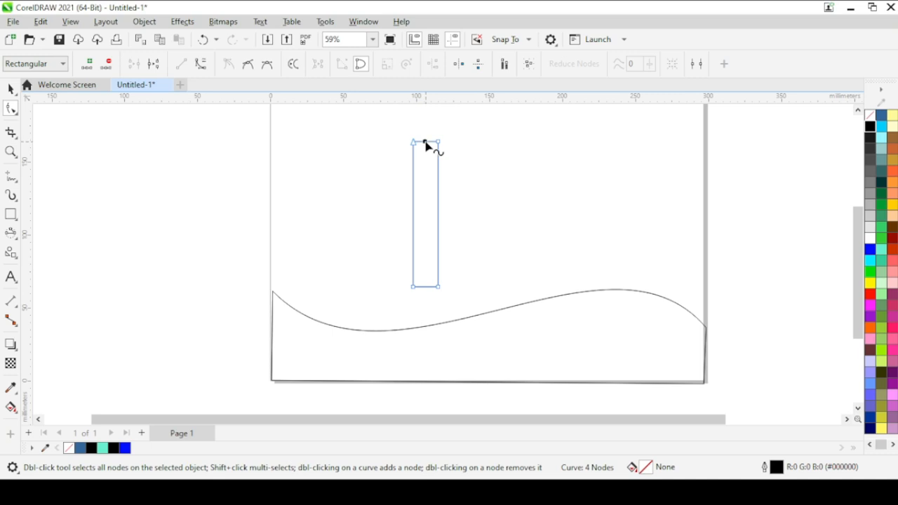
pyautogui.press('+')
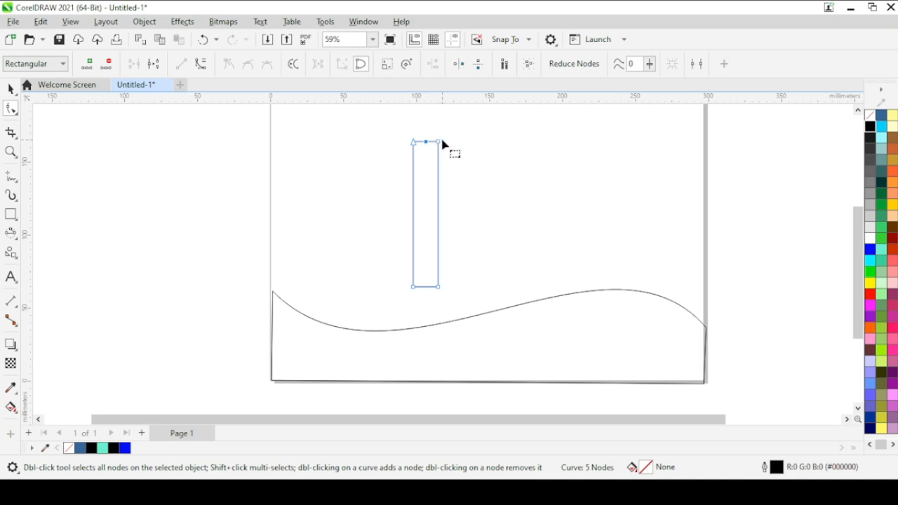
# Delete the rectangle's two upper corner nodes to turn it into a narrow pointed triangle.
pyautogui.doubleClick(438, 142)
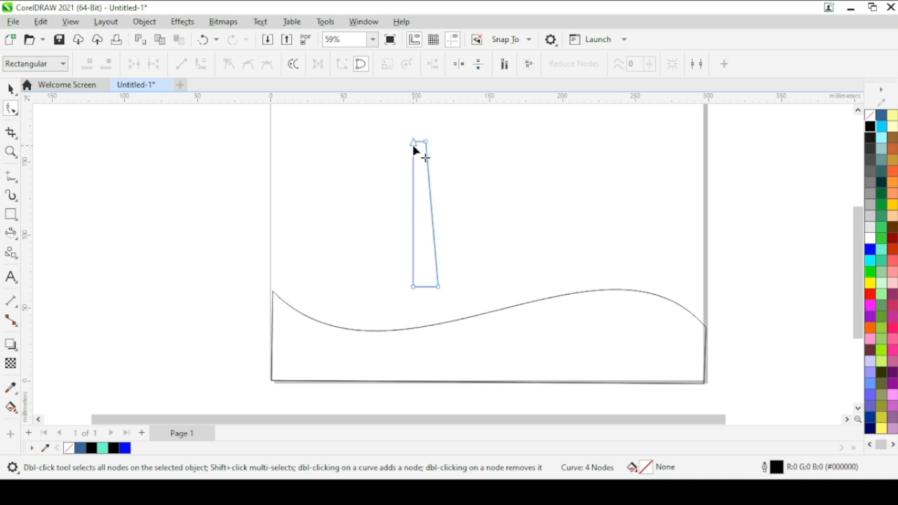
pyautogui.doubleClick(412, 142)
pyautogui.scroll(-2, 442, 301)
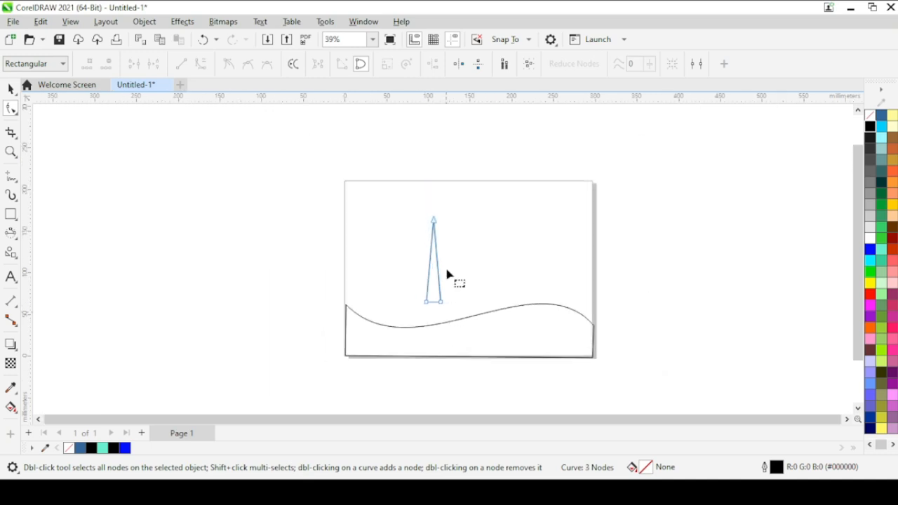
# Move the triangle's two base nodes leftward so it leans right on a base about 33 mm wide.
pyautogui.scroll(2, 449, 253)
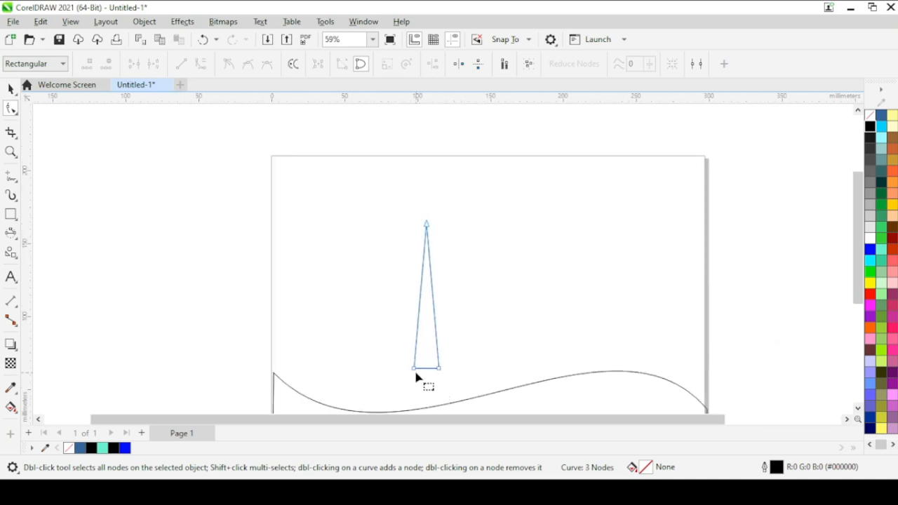
pyautogui.moveTo(413, 369); pyautogui.dragTo(324, 368)
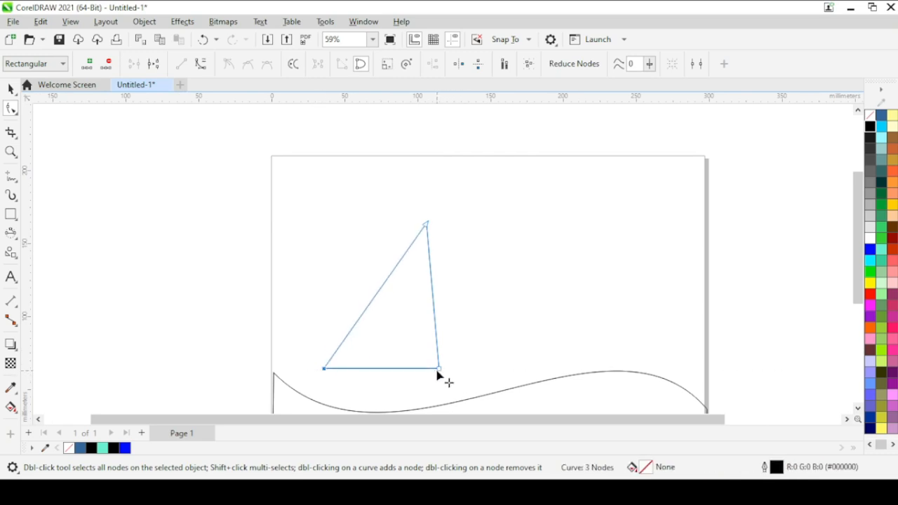
pyautogui.moveTo(438, 369); pyautogui.dragTo(372, 369)
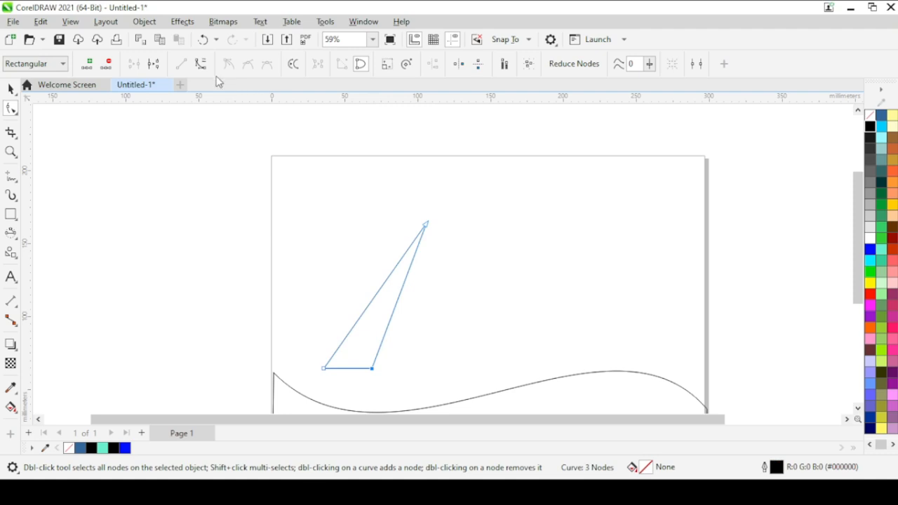
# Convert the triangle's two long sides to curves and bend both leftward into a horn-like sail shape.
pyautogui.click(200, 64)
pyautogui.moveTo(390, 322); pyautogui.dragTo(359, 315)
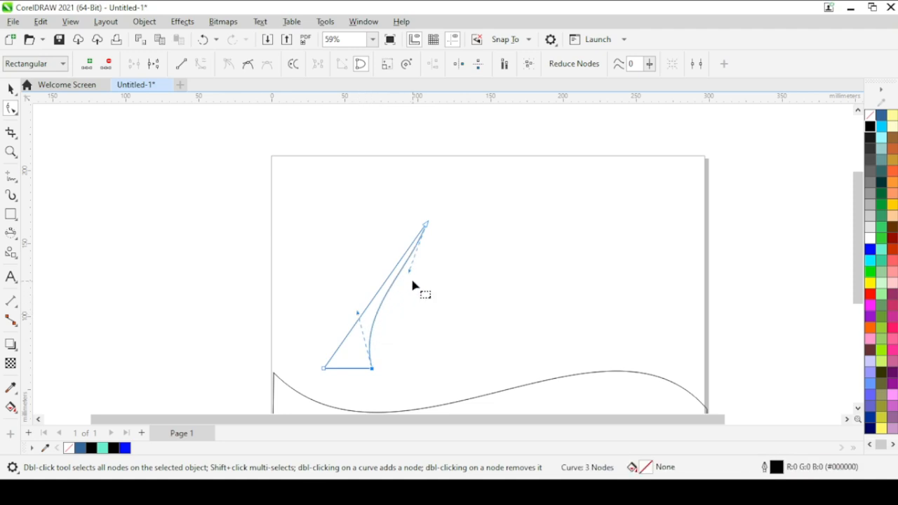
pyautogui.moveTo(409, 273); pyautogui.dragTo(394, 272)
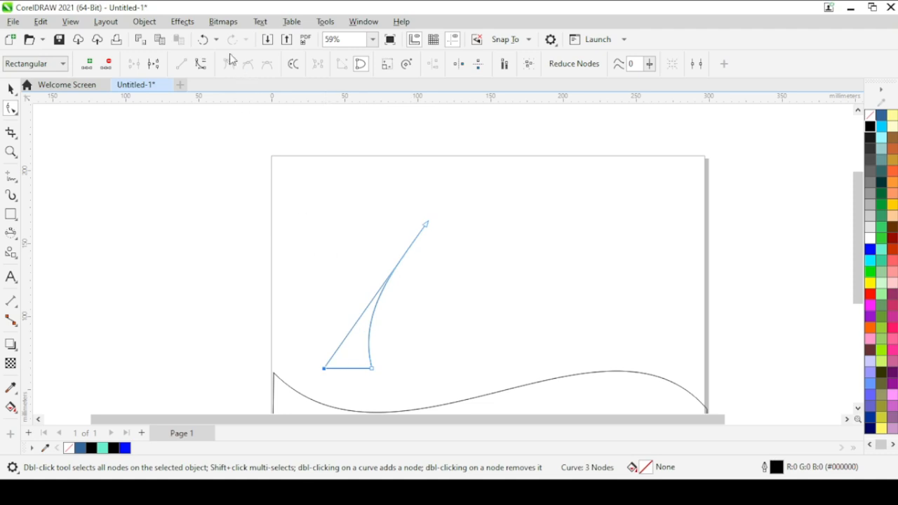
pyautogui.click(199, 66)
pyautogui.click(424, 227)
pyautogui.click(199, 66)
pyautogui.moveTo(356, 324); pyautogui.dragTo(379, 267)
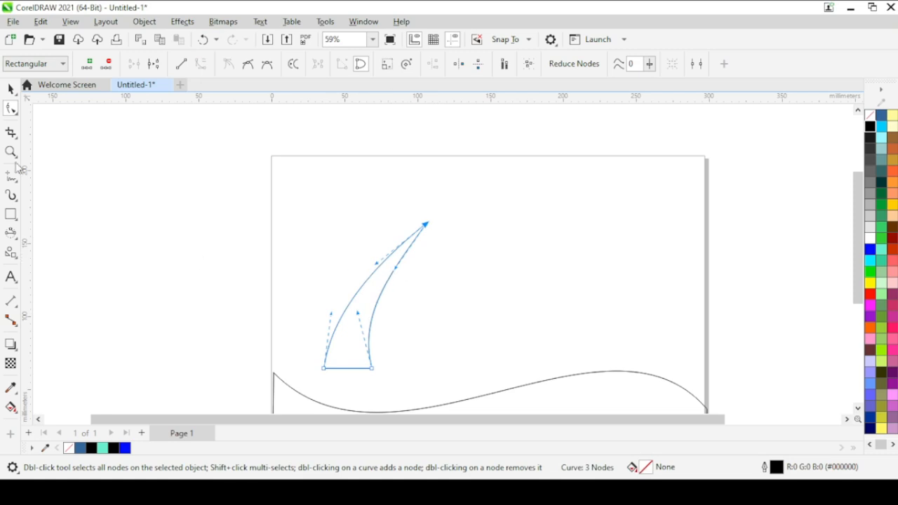
# Place a copy of the curved sail about 33 mm to the right, with its base corner meeting the original's.
pyautogui.click(10, 88)
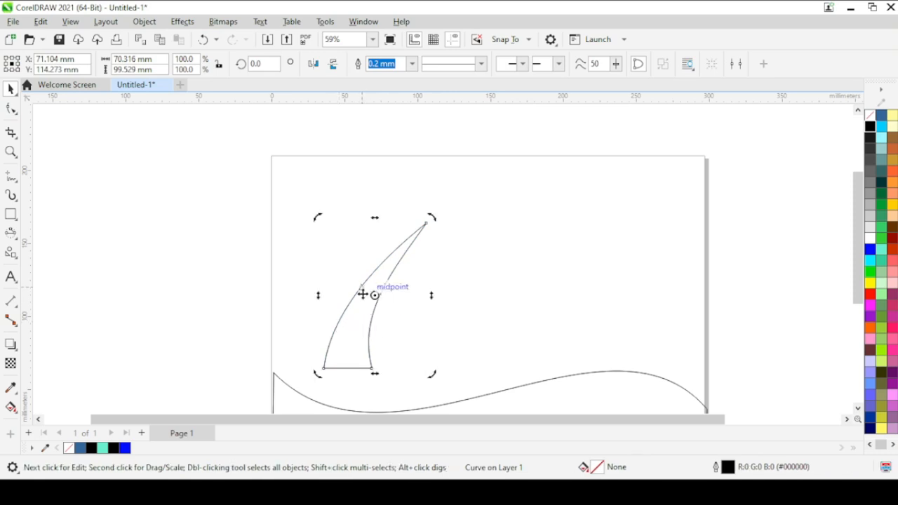
pyautogui.click(352, 331)
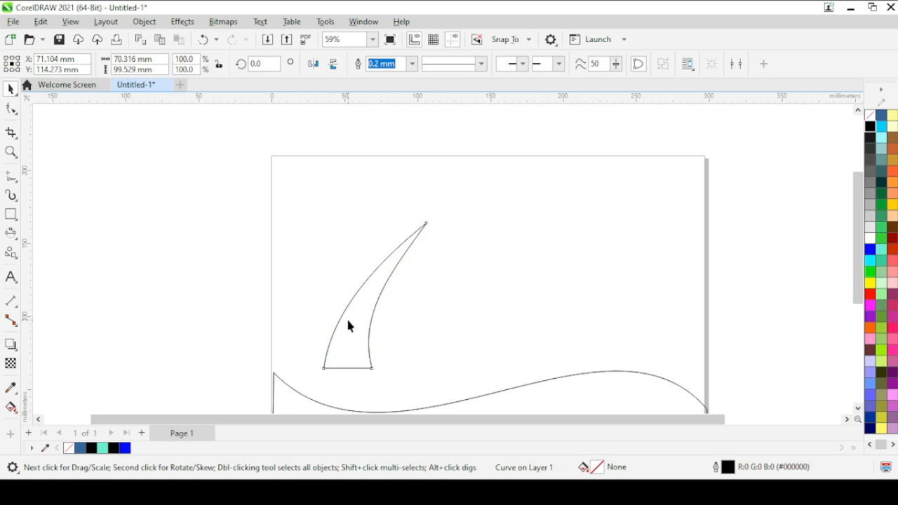
pyautogui.click(368, 313)
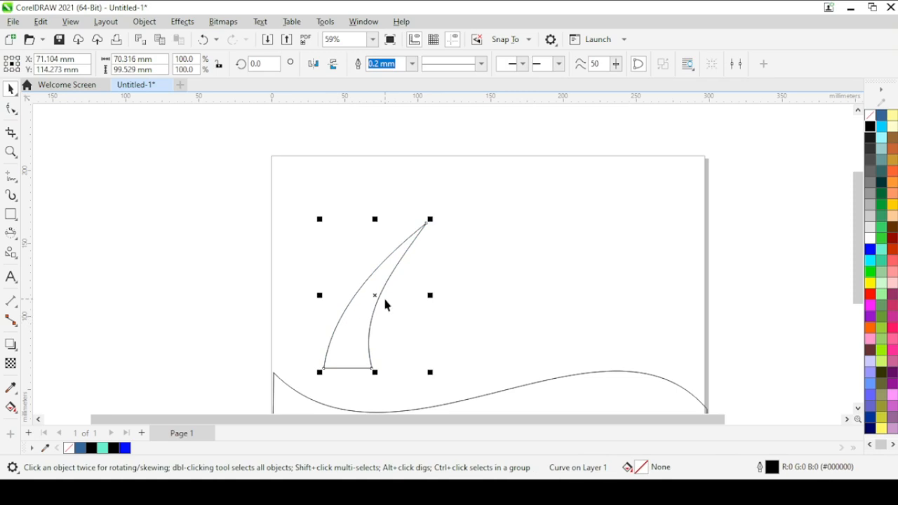
pyautogui.moveTo(374, 300); pyautogui.dragTo(408, 329)
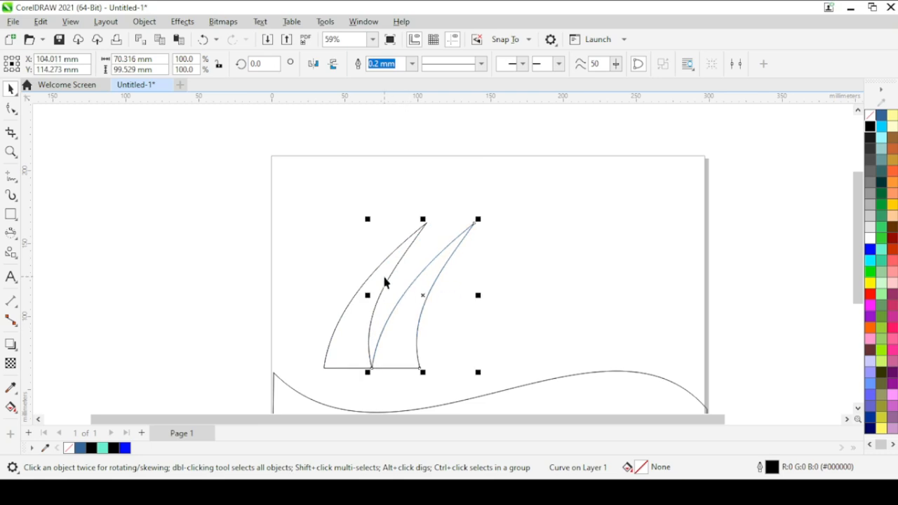
pyautogui.click(441, 259)
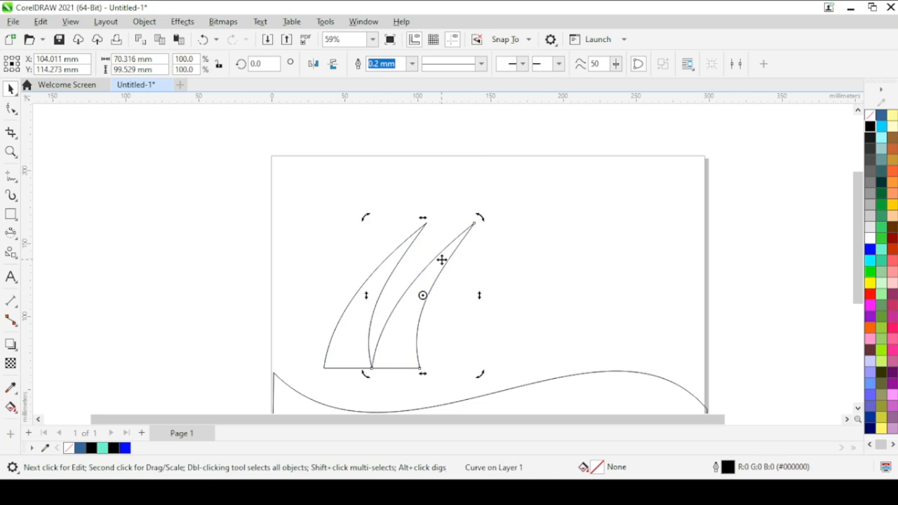
pyautogui.click(441, 259)
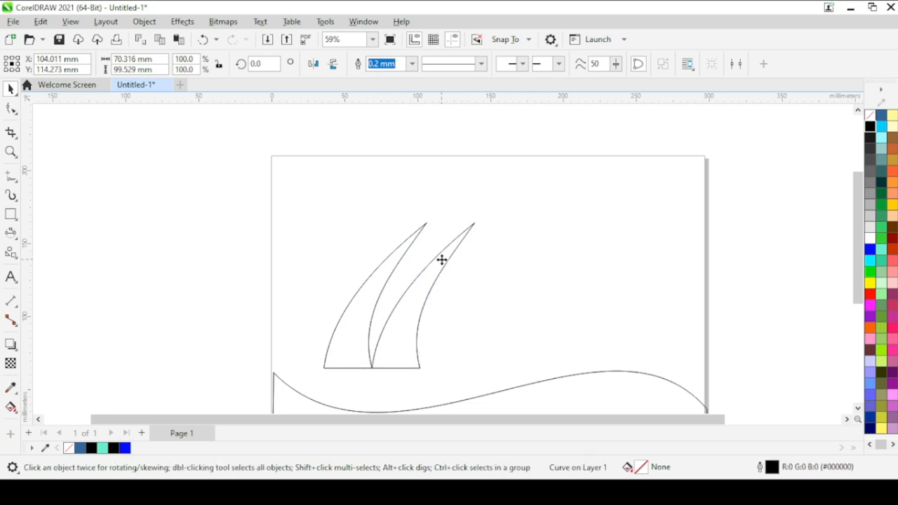
# Move the copied sail's tip node onto the tip of the original sail.
pyautogui.click(11, 109)
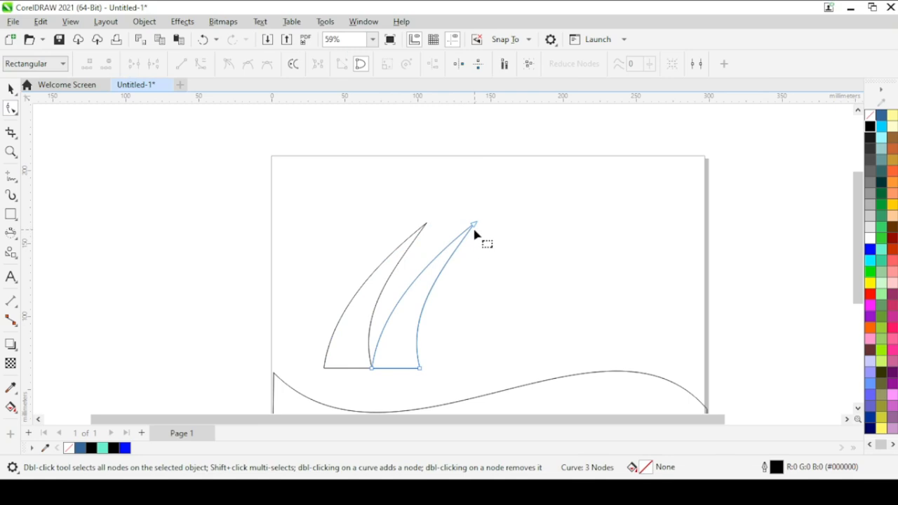
pyautogui.moveTo(474, 223); pyautogui.dragTo(427, 228)
pyautogui.scroll(4, 413, 243)
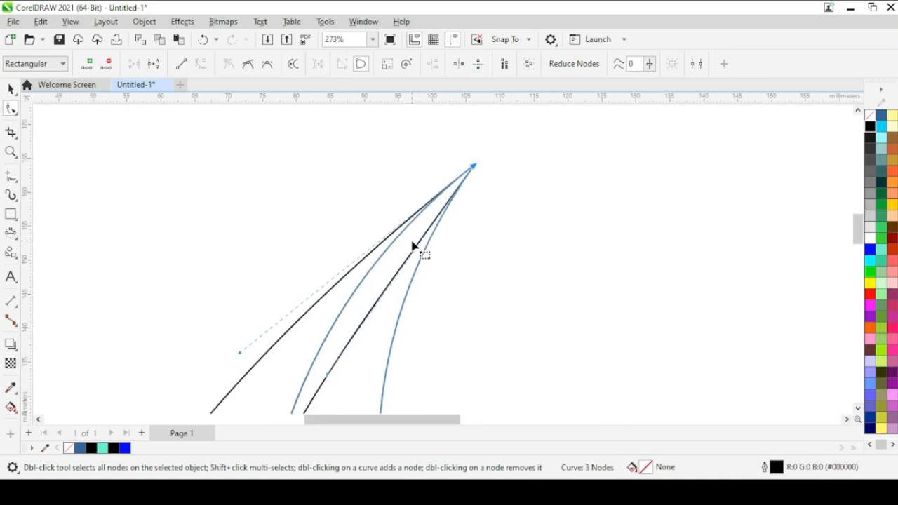
pyautogui.scroll(-6, 427, 256)
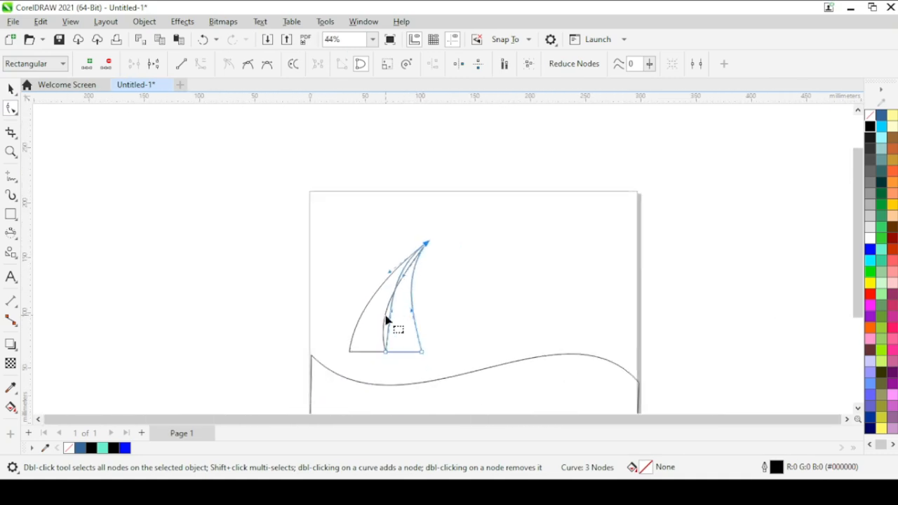
# Re-aim the lower and upper handles of the copy's left side to bring it close to the original sail's right edge.
pyautogui.scroll(4, 388, 326)
pyautogui.scroll(-2, 391, 324)
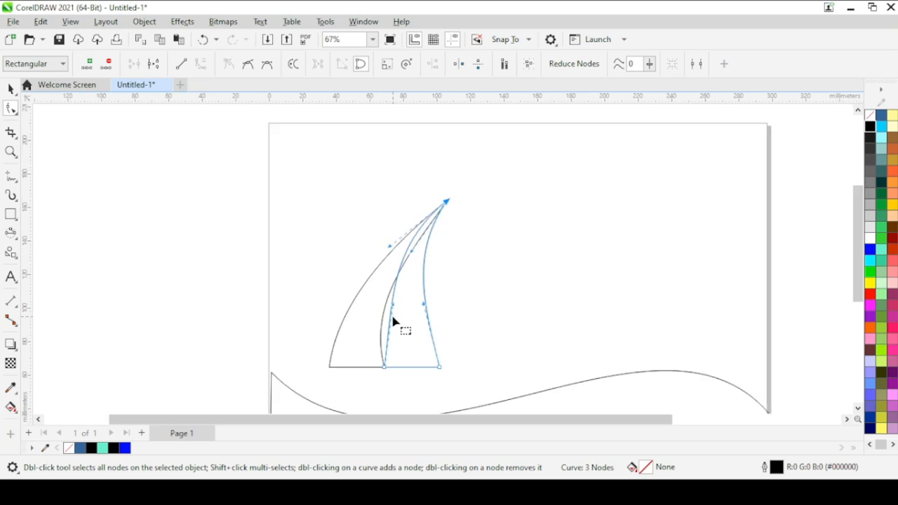
pyautogui.moveTo(391, 306); pyautogui.dragTo(376, 310)
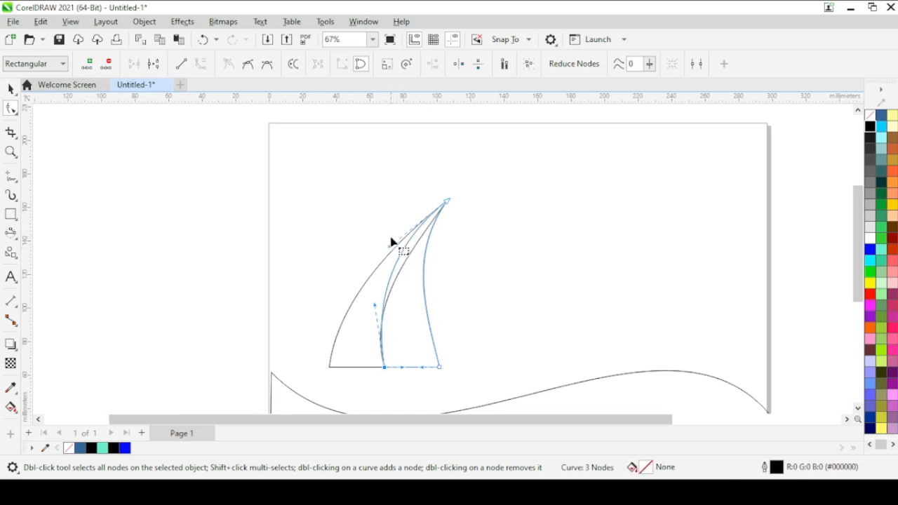
pyautogui.moveTo(391, 252); pyautogui.dragTo(405, 258)
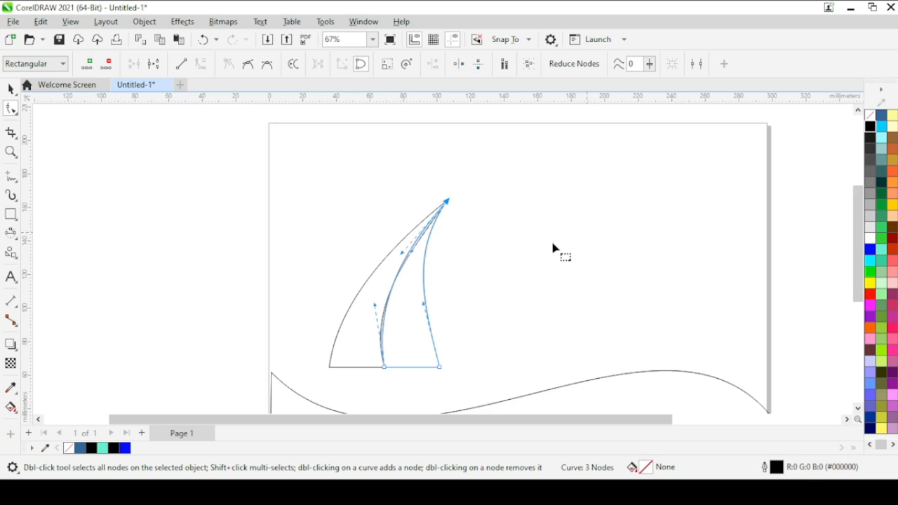
# Fine-tune the handles of the copy's left side until it follows the original sail's right edge along its whole length.
pyautogui.scroll(3, 505, 245)
pyautogui.scroll(-2, 371, 271)
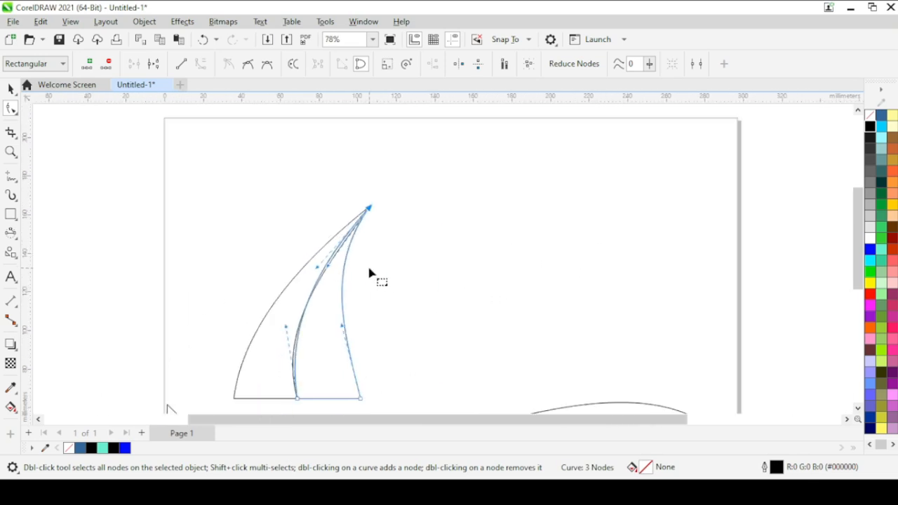
pyautogui.scroll(-2, 344, 340)
pyautogui.scroll(6, 331, 350)
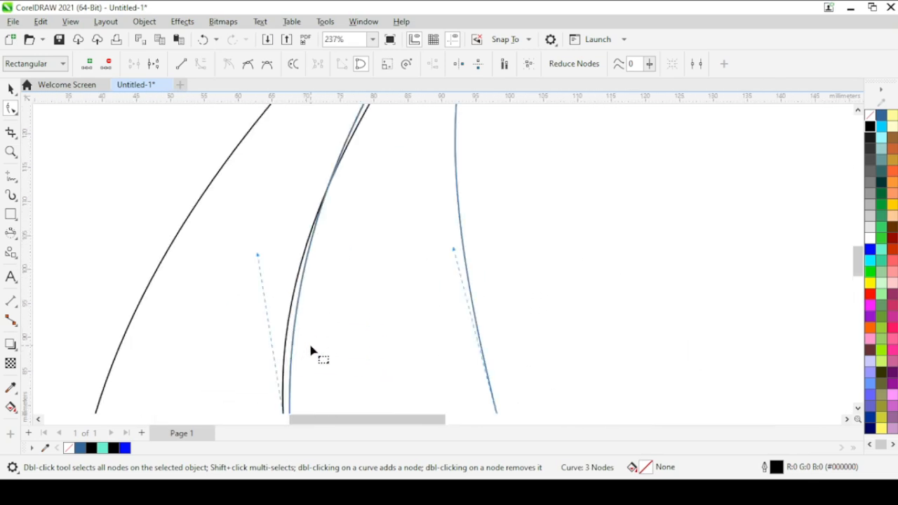
pyautogui.scroll(-5, 306, 347)
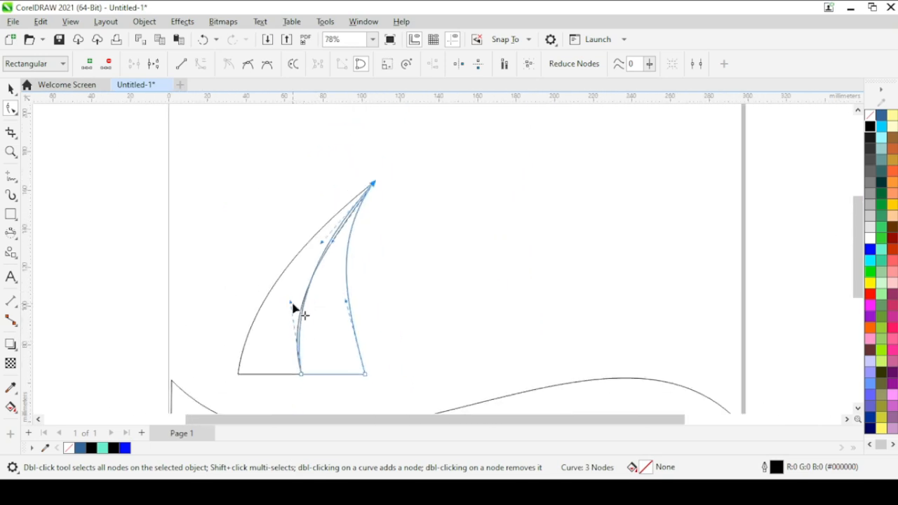
pyautogui.moveTo(290, 305); pyautogui.dragTo(284, 304)
pyautogui.scroll(6, 320, 263)
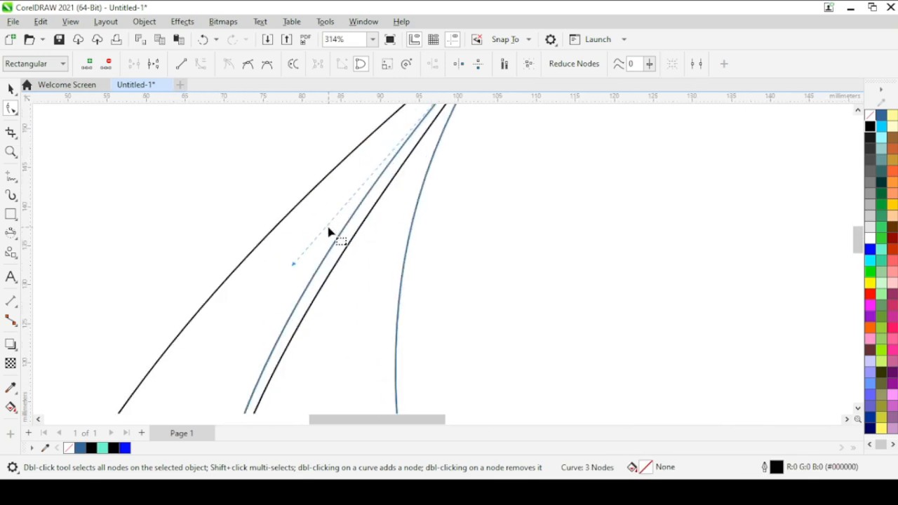
pyautogui.scroll(-4, 344, 226)
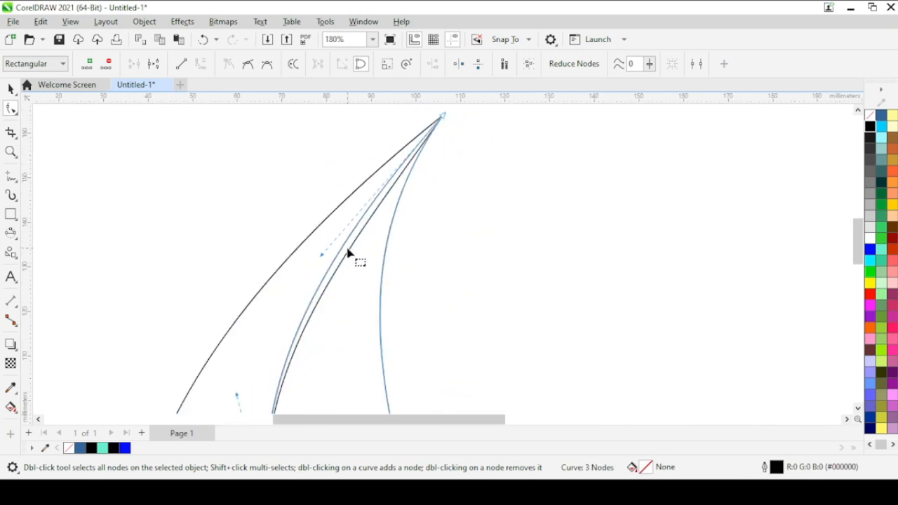
pyautogui.moveTo(349, 252); pyautogui.dragTo(330, 267)
pyautogui.scroll(2, 487, 175)
pyautogui.scroll(-5, 488, 176)
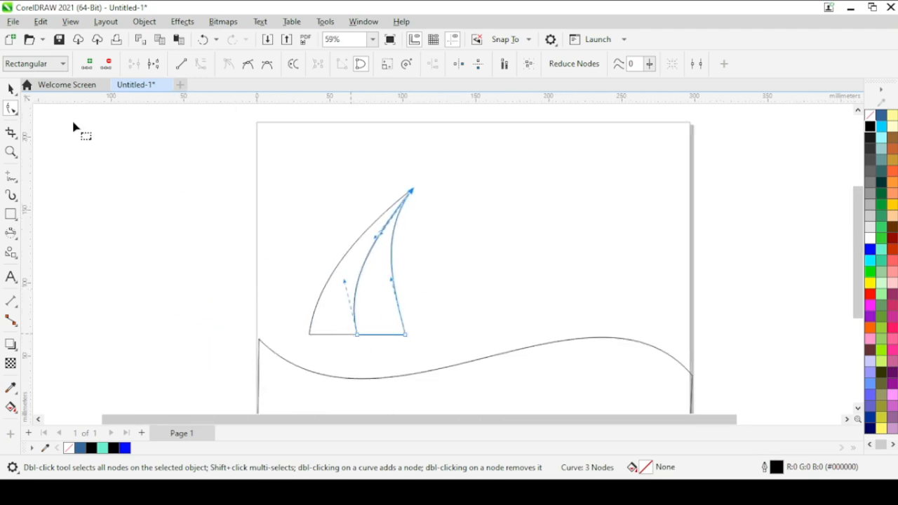
# Fill the left sail shape with solid blue (R:0 G:0 B:255).
pyautogui.click(11, 88)
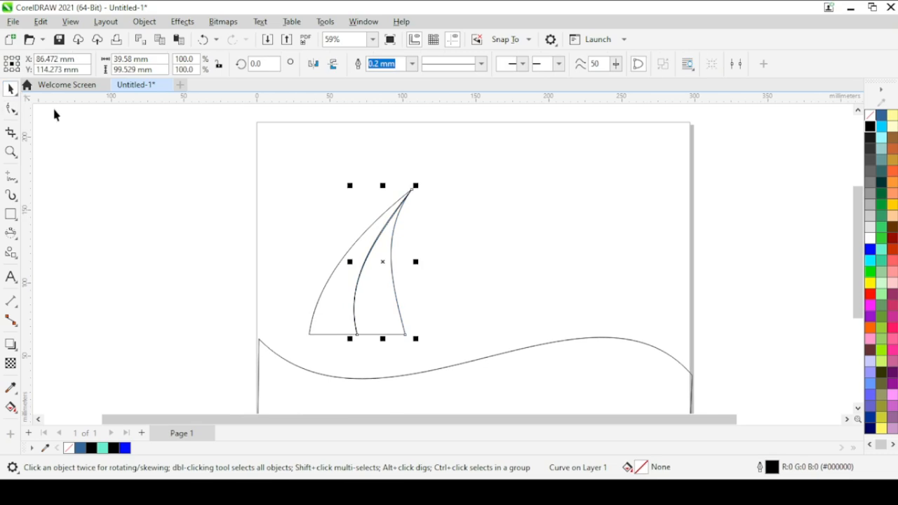
pyautogui.click(344, 321)
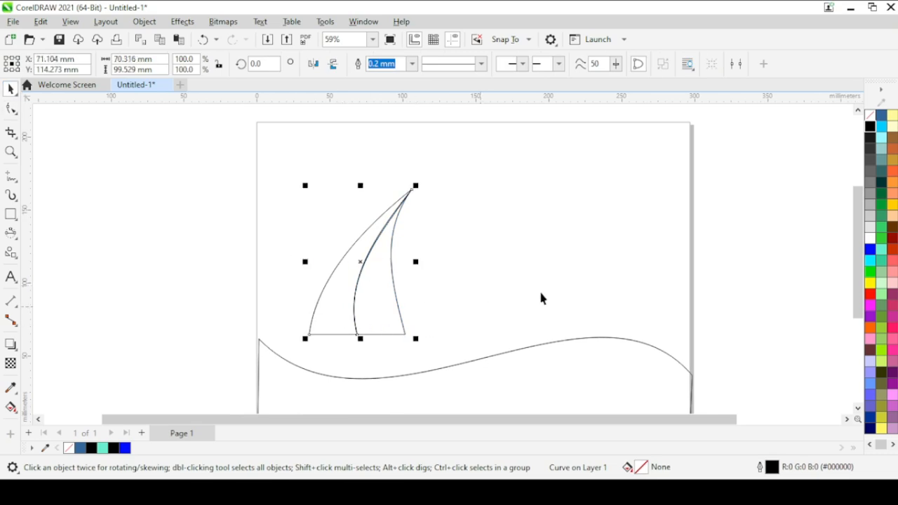
pyautogui.click(407, 308)
pyautogui.click(329, 312)
pyautogui.click(871, 250)
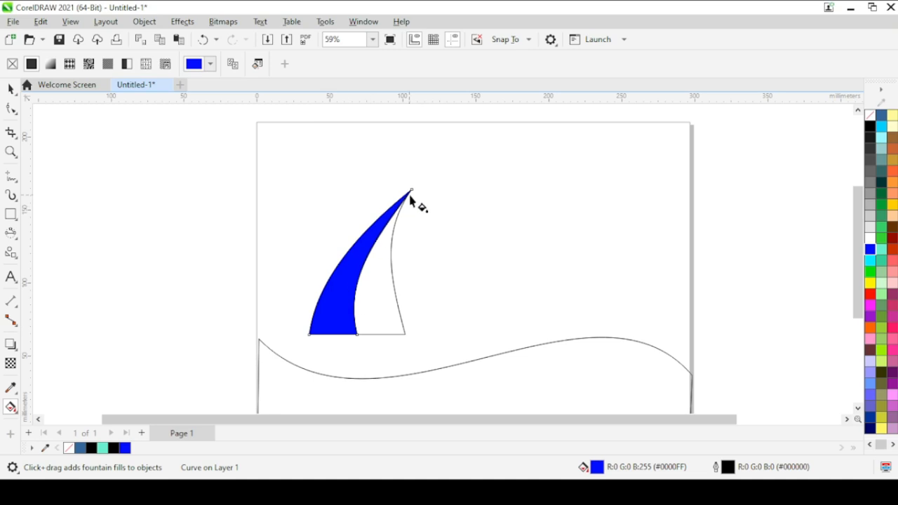
pyautogui.moveTo(412, 190); pyautogui.dragTo(317, 336)
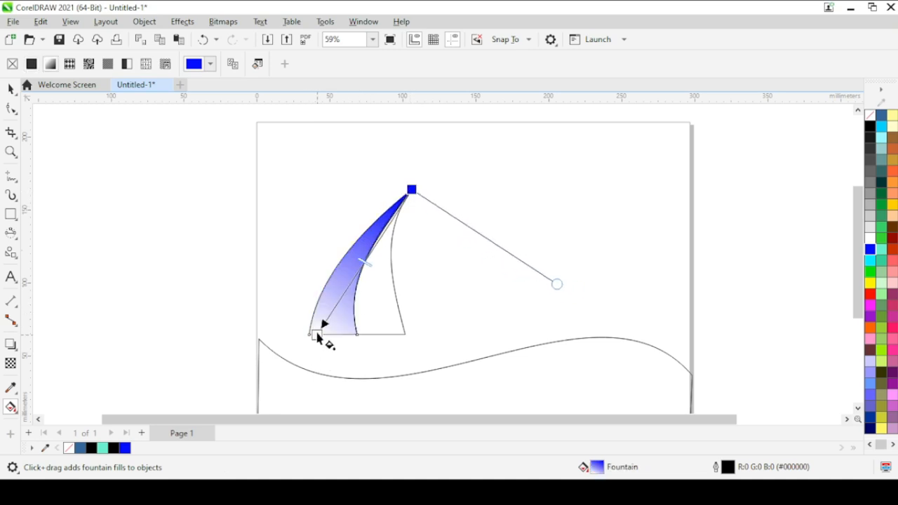
pyautogui.click(417, 251)
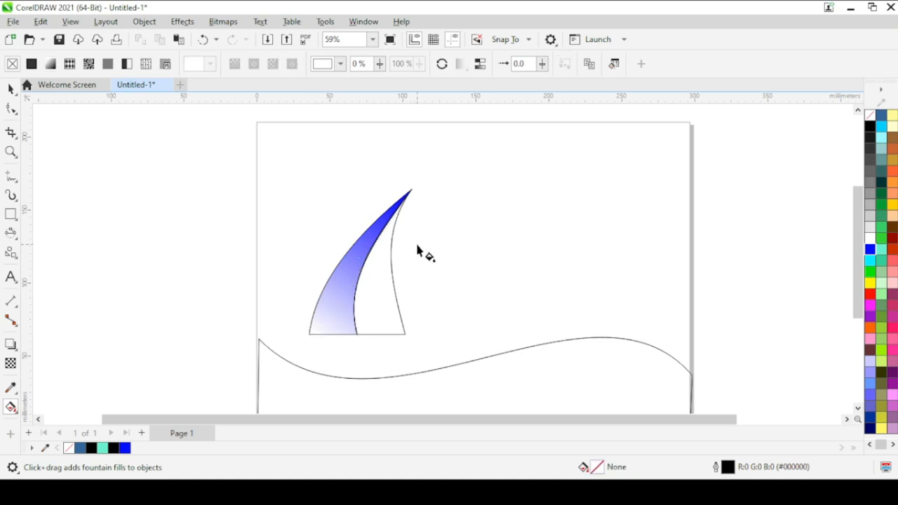
pyautogui.hotkey('ctrl', 'z')
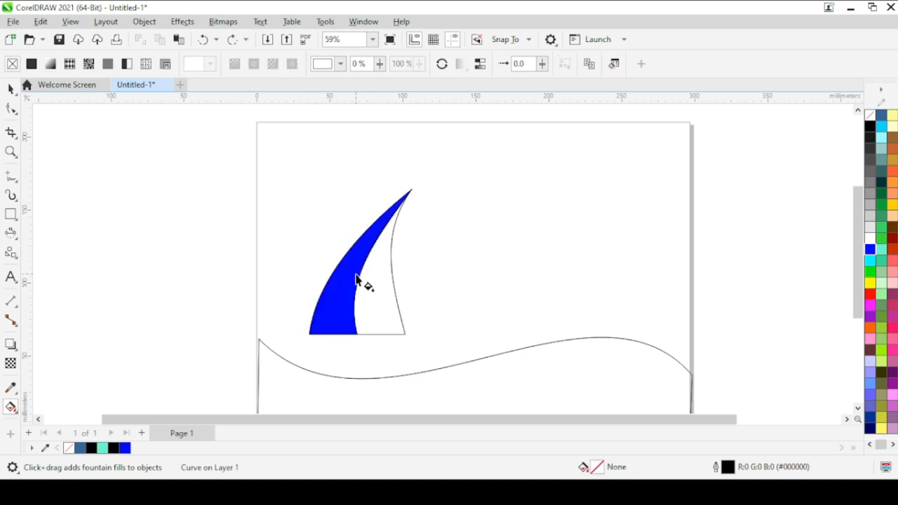
# Apply a fountain fill to the left sail part from its base up past the tip, running from blue to black.
pyautogui.click(323, 336)
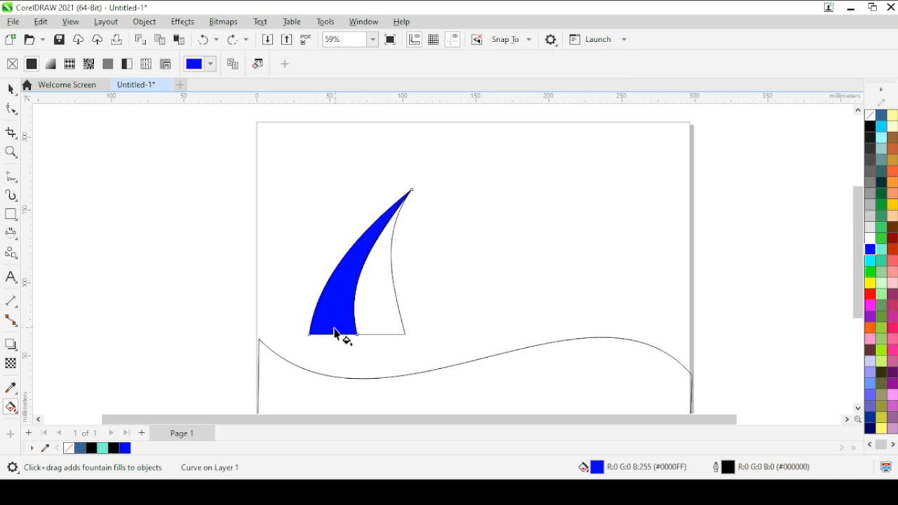
pyautogui.moveTo(330, 333); pyautogui.dragTo(456, 88)
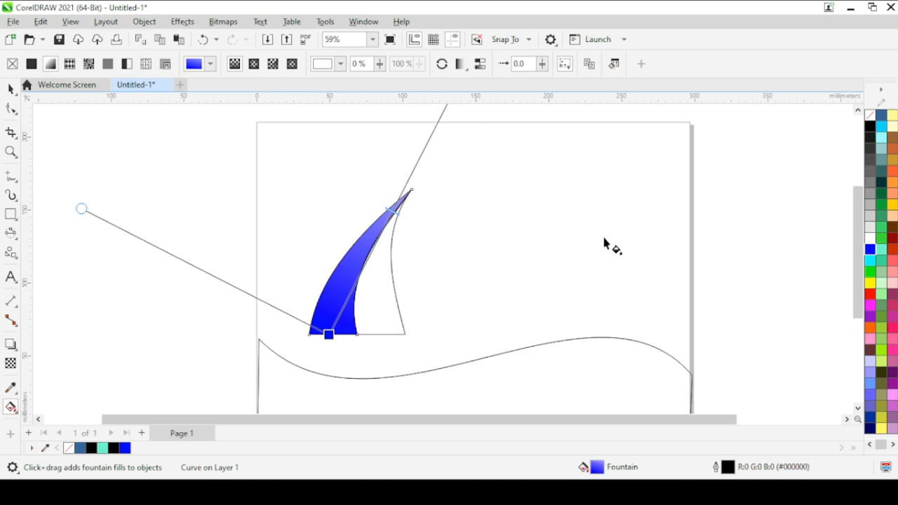
pyautogui.click(869, 127)
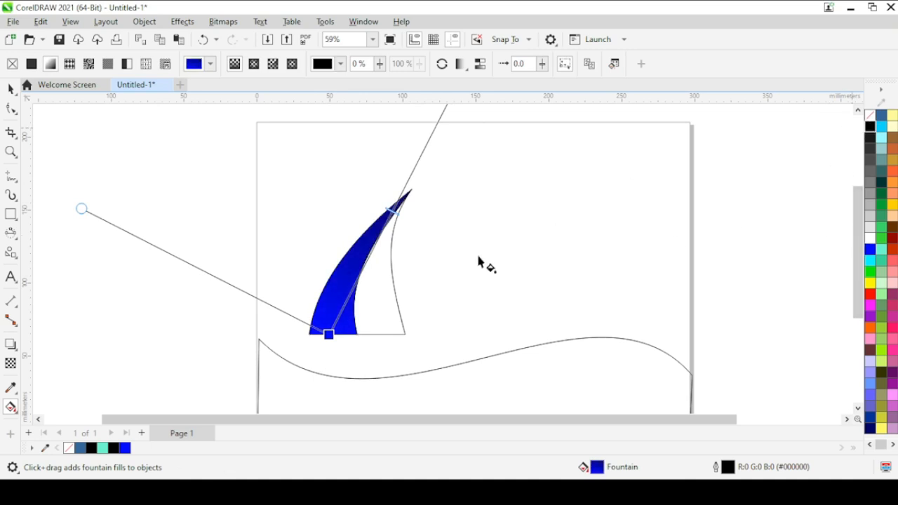
# Fill the right sail part with solid dark navy blue (R:0 G:0 B:102).
pyautogui.click(10, 88)
pyautogui.click(395, 327)
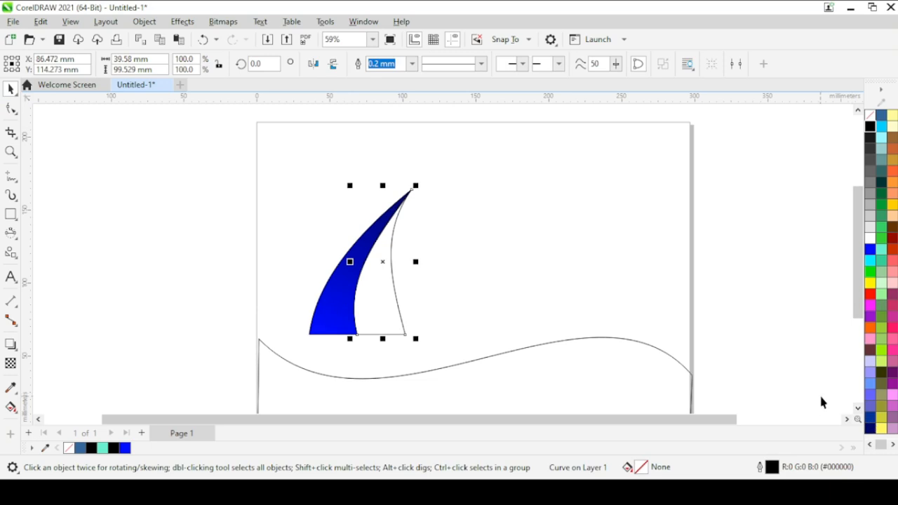
pyautogui.click(869, 430)
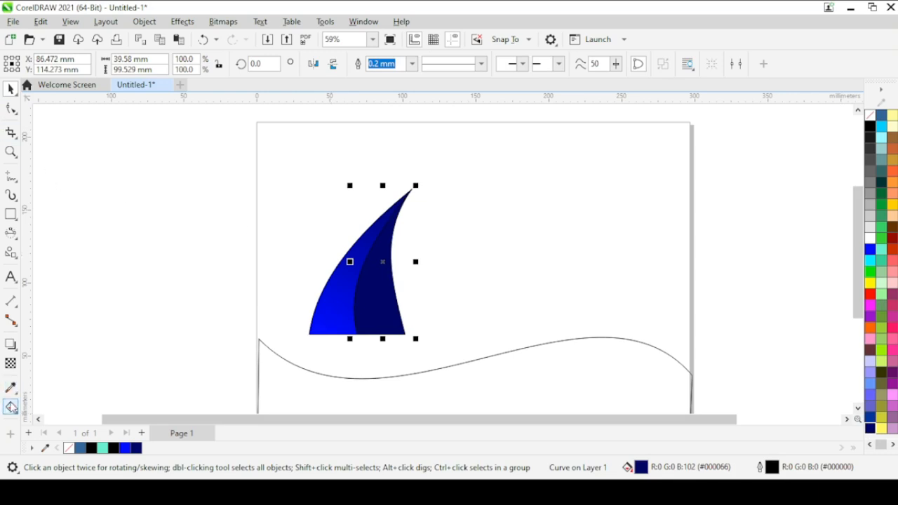
# Apply a fountain fill to the right sail part from its base up past the tip, running from navy blue to black.
pyautogui.click(12, 407)
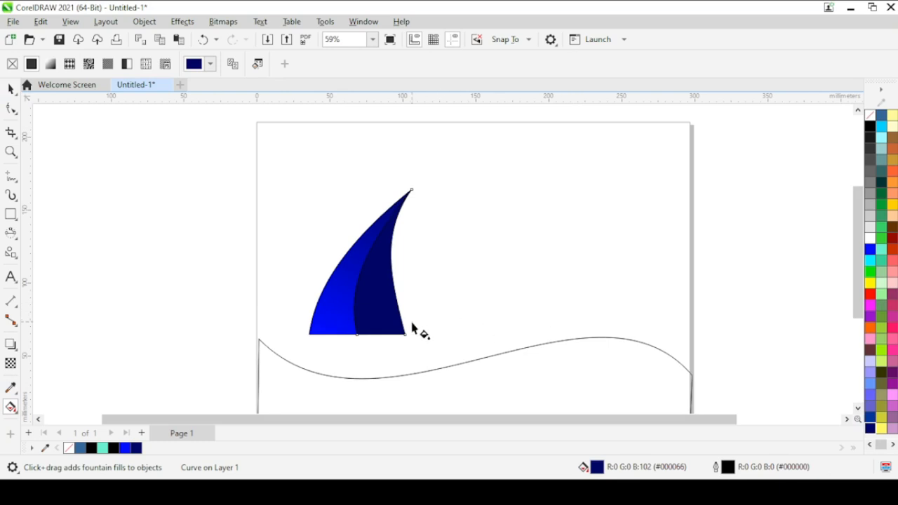
pyautogui.moveTo(381, 338); pyautogui.dragTo(427, 88)
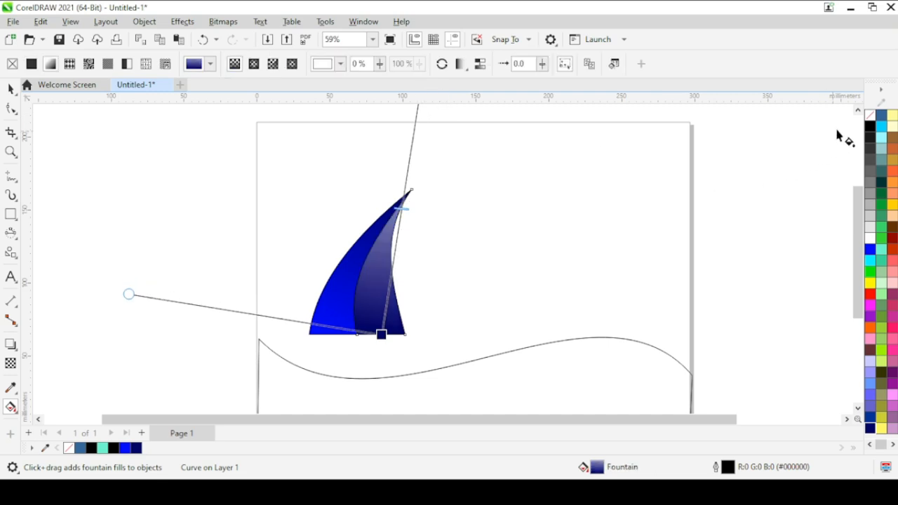
pyautogui.click(870, 131)
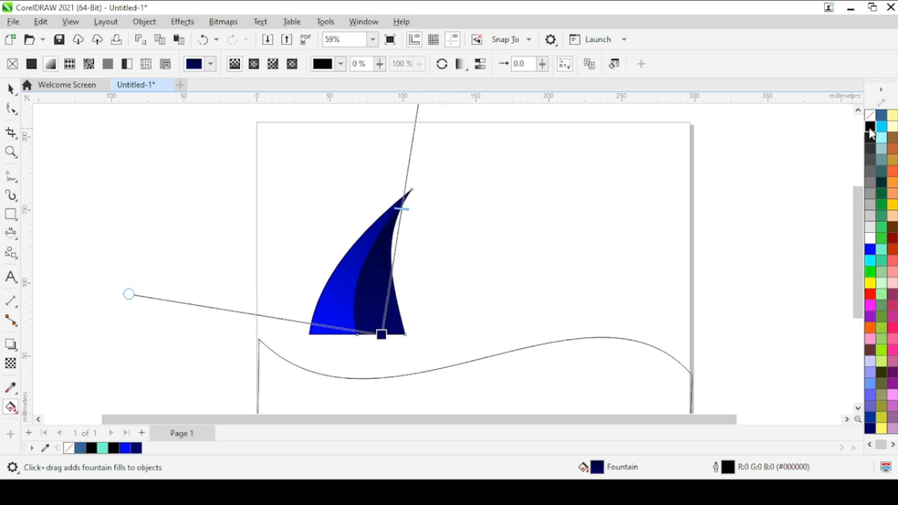
pyautogui.click(280, 205)
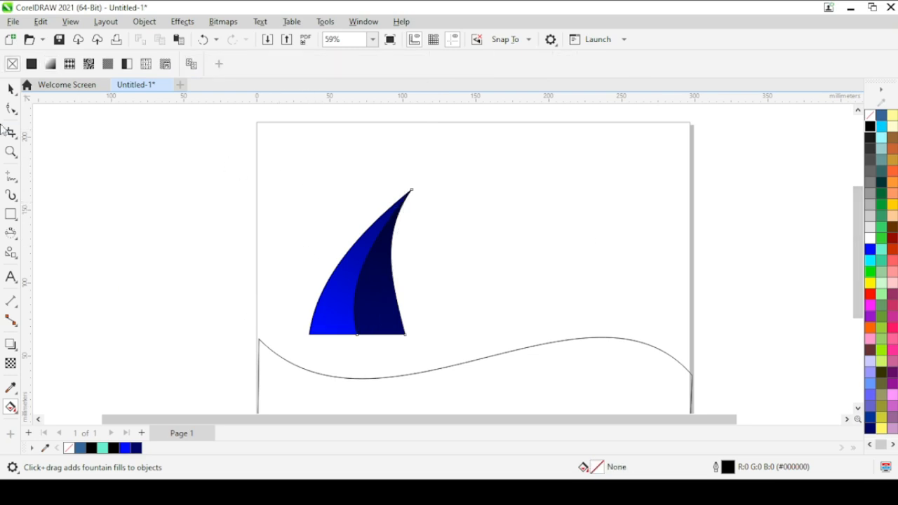
# Select both sail parts together and remove their outlines.
pyautogui.click(9, 88)
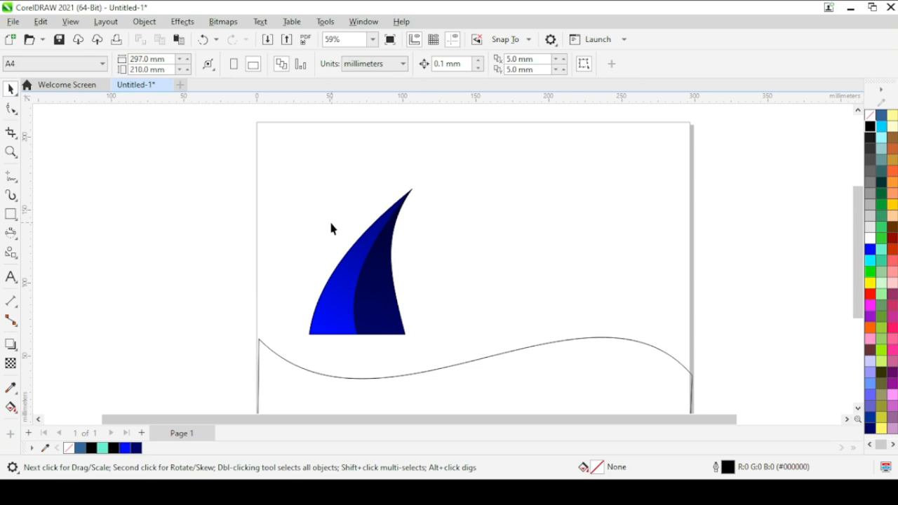
pyautogui.moveTo(354, 189); pyautogui.dragTo(468, 357)
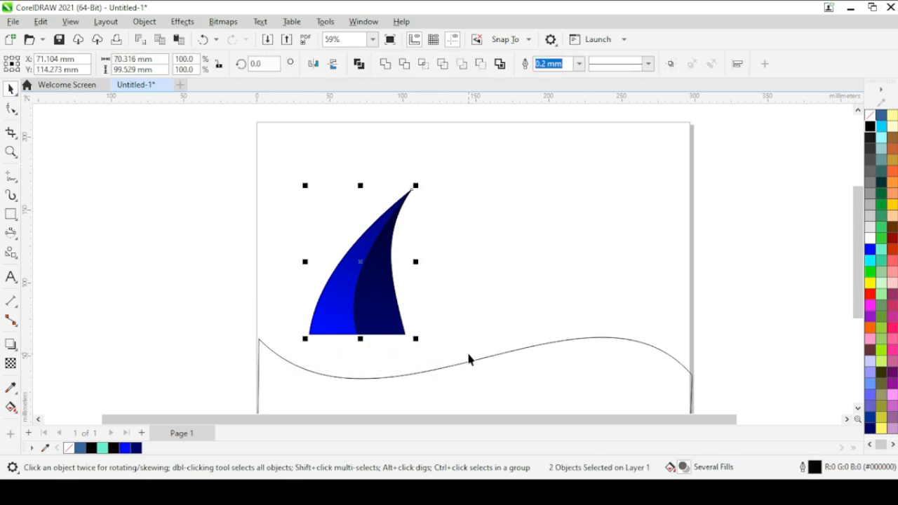
pyautogui.click(563, 74)
pyautogui.click(499, 213)
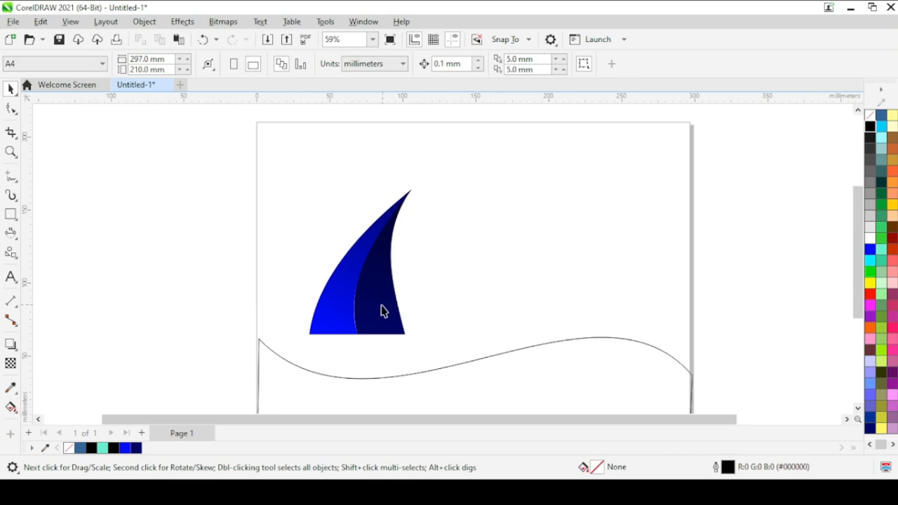
# Examine the seam between the two sail parts at close range for any gap along its length.
pyautogui.scroll(8, 382, 311)
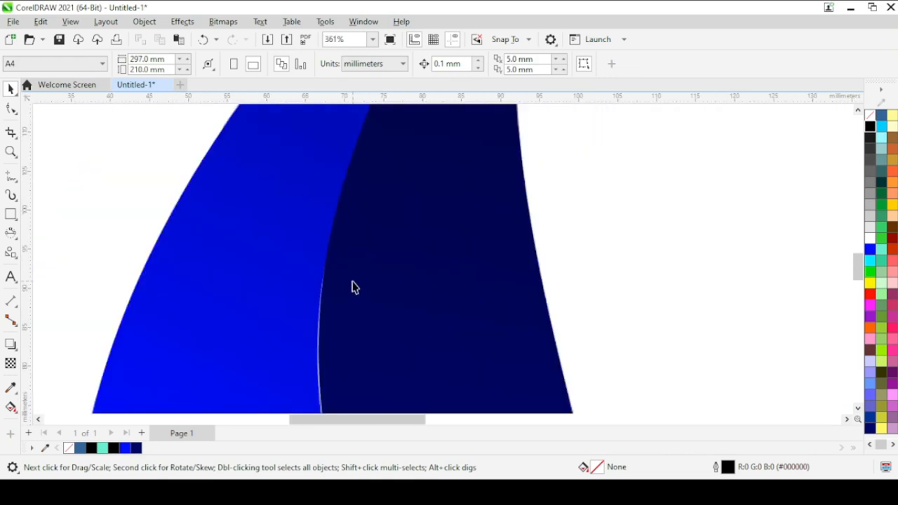
pyautogui.scroll(-8, 309, 371)
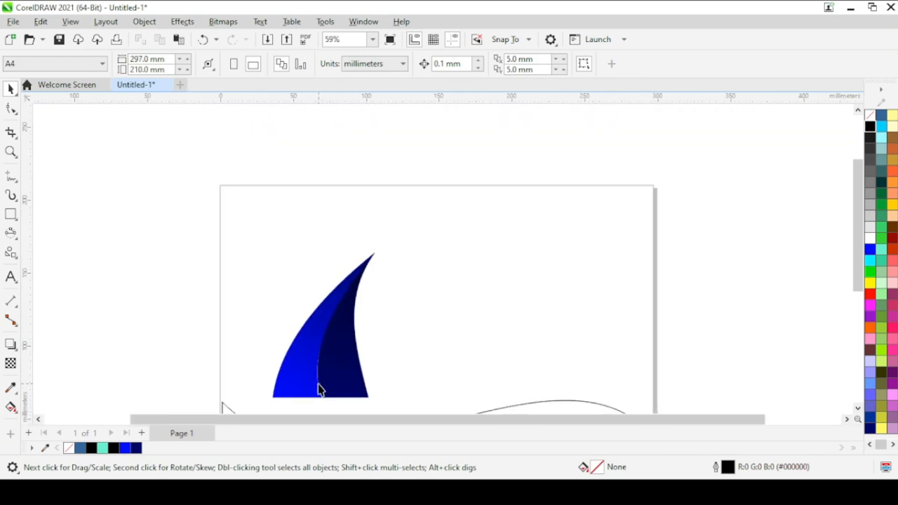
pyautogui.scroll(-1, 306, 391)
pyautogui.scroll(3, 301, 393)
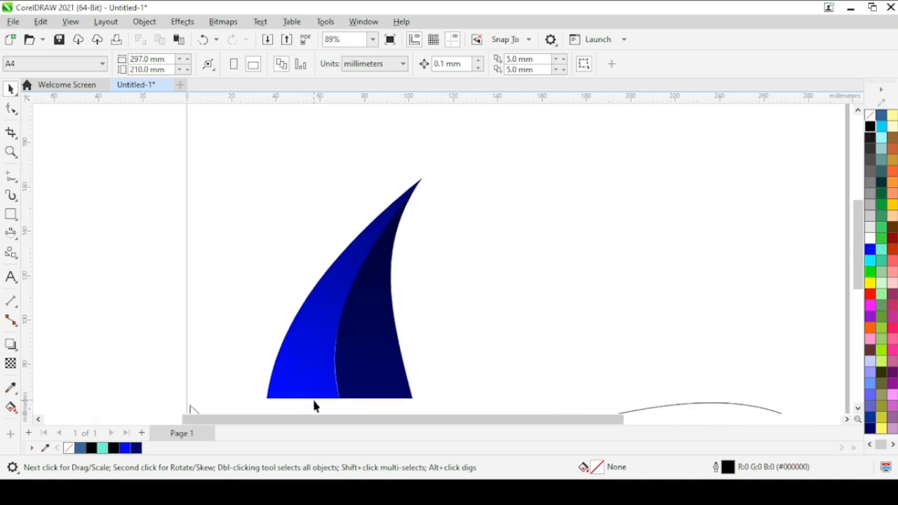
pyautogui.scroll(4, 379, 246)
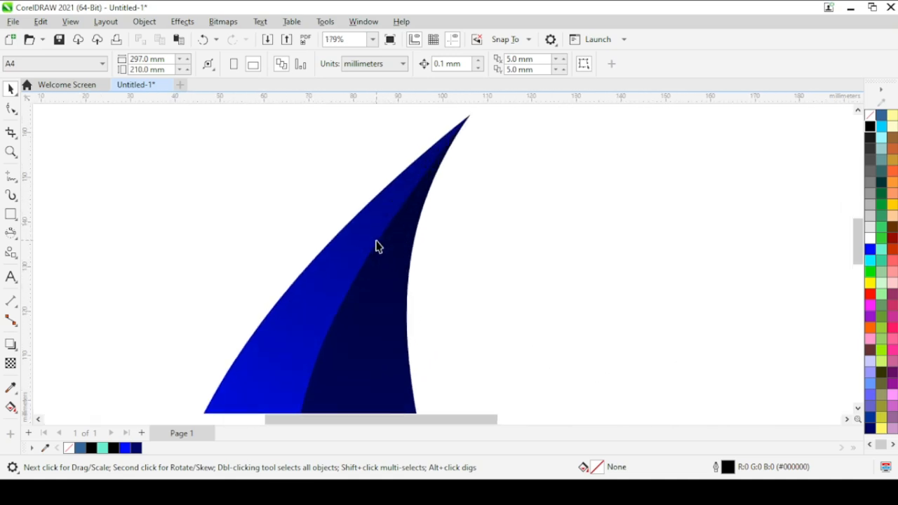
pyautogui.scroll(4, 354, 288)
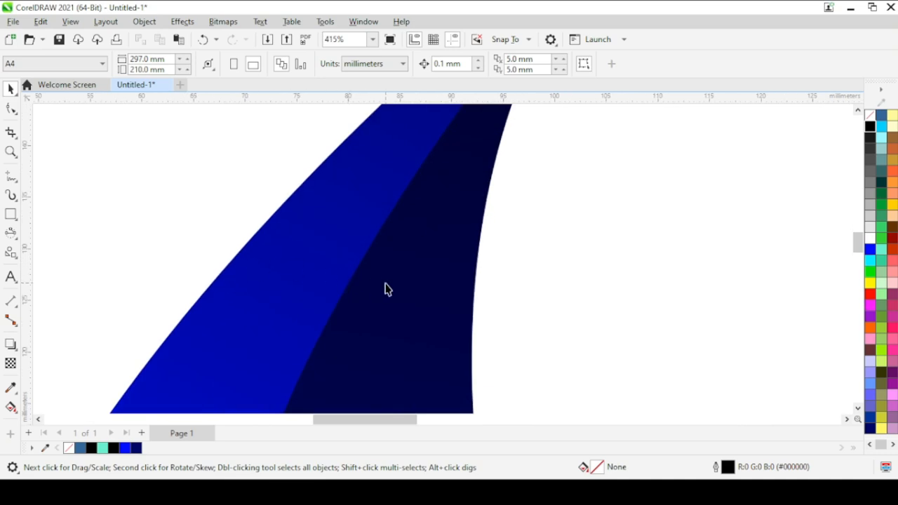
pyautogui.scroll(-10, 426, 293)
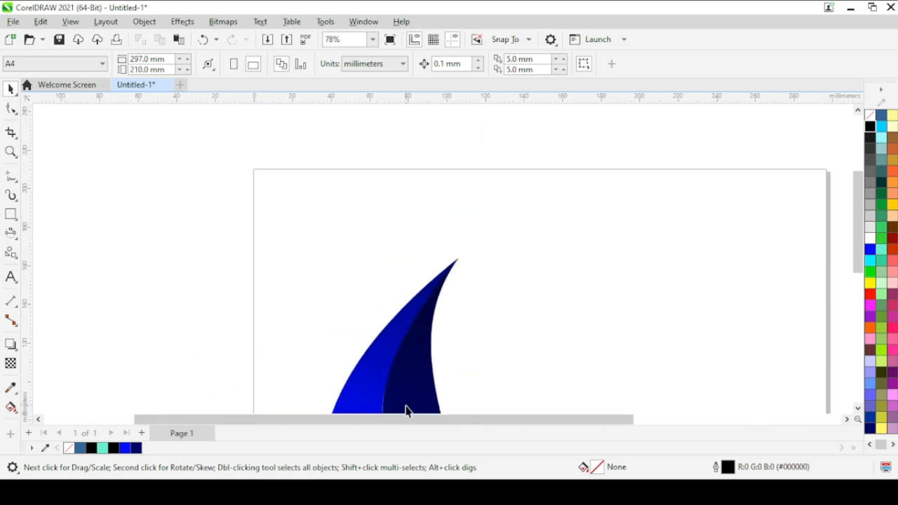
pyautogui.scroll(-1, 400, 415)
pyautogui.moveTo(856, 202); pyautogui.dragTo(840, 249)
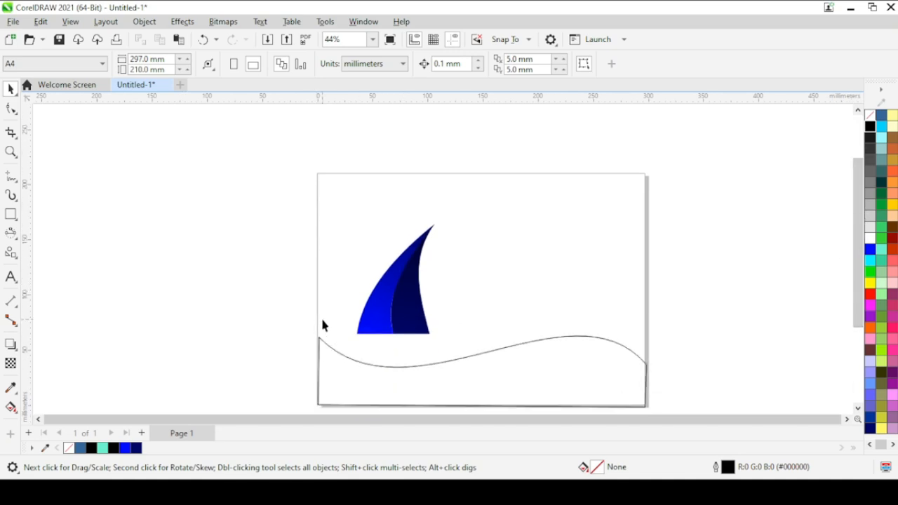
pyautogui.scroll(5, 407, 341)
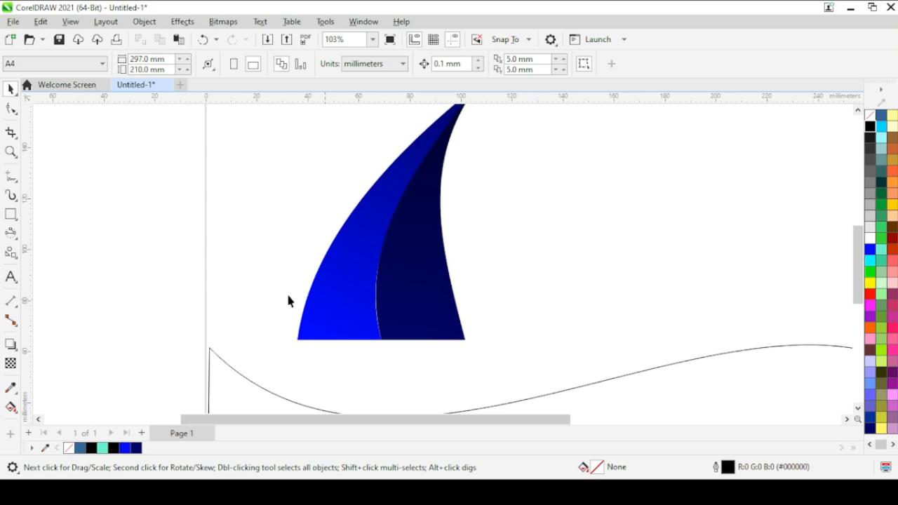
# Adjust the lower curve handle on the dark sail part's left edge to close the gap against the blue part, and check the seam.
pyautogui.click(11, 107)
pyautogui.click(446, 316)
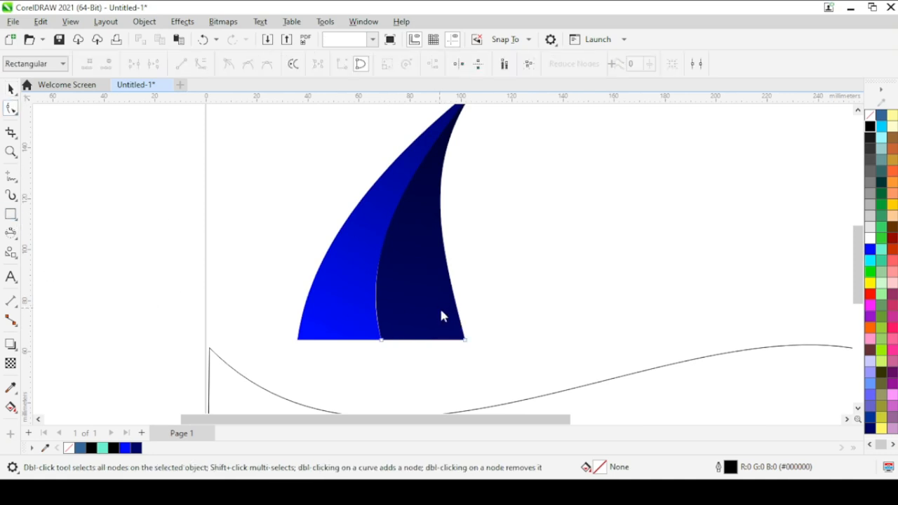
pyautogui.scroll(4, 419, 316)
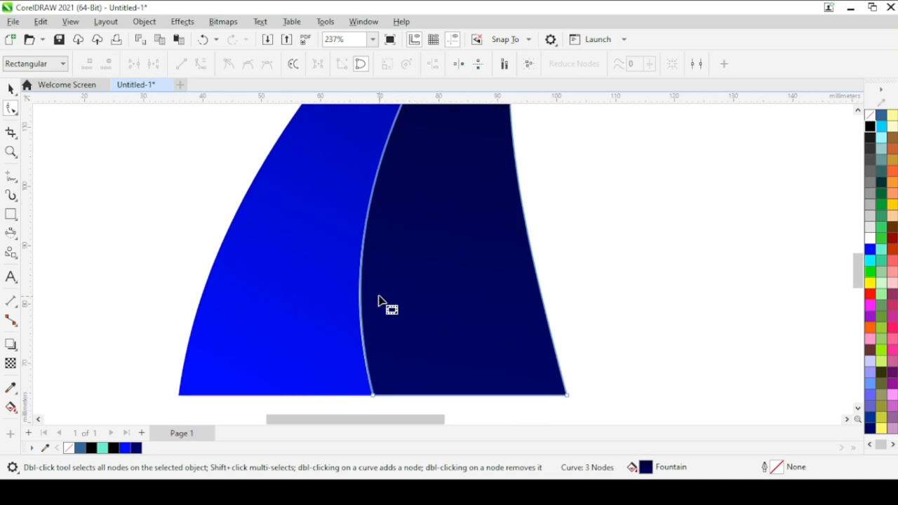
pyautogui.scroll(-2, 377, 234)
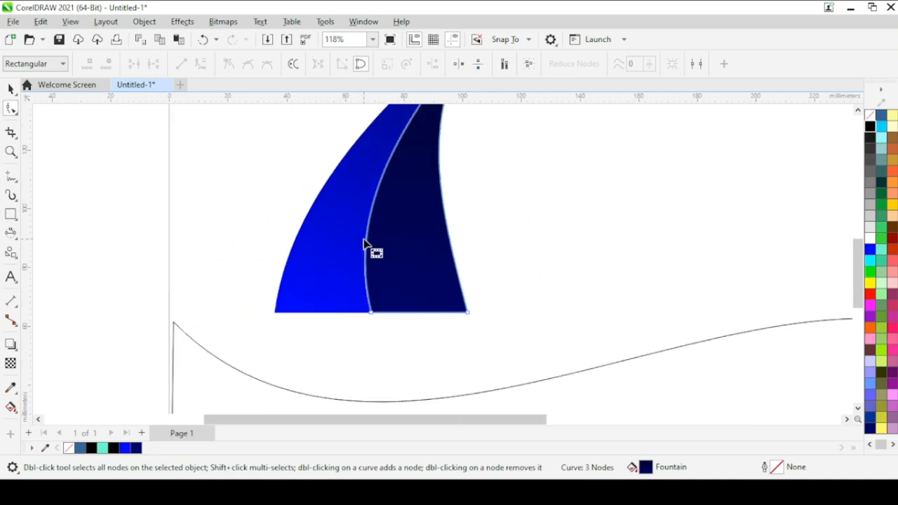
pyautogui.click(371, 315)
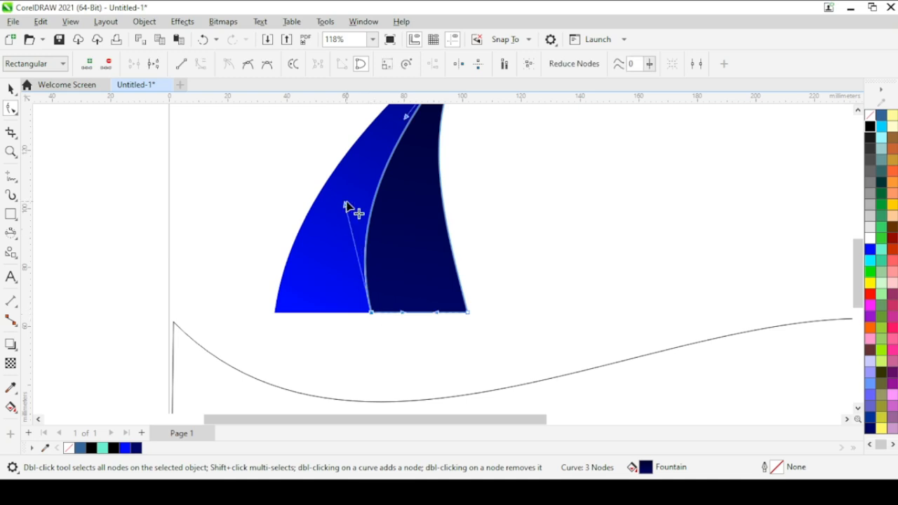
pyautogui.moveTo(344, 204)
pyautogui.mouseDown()
pyautogui.moveTo(347, 212)
pyautogui.moveTo(339, 206)
pyautogui.mouseUp()
pyautogui.click(499, 209)
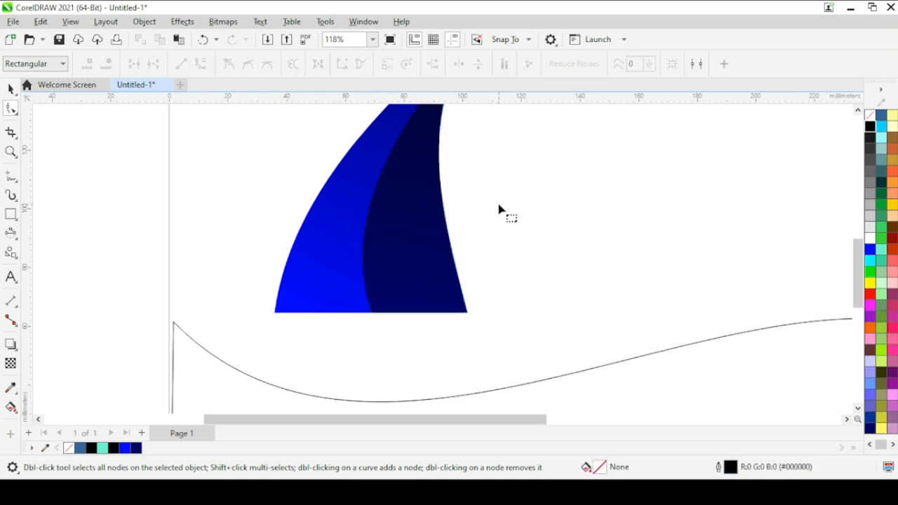
pyautogui.scroll(3, 376, 268)
pyautogui.scroll(1, 373, 265)
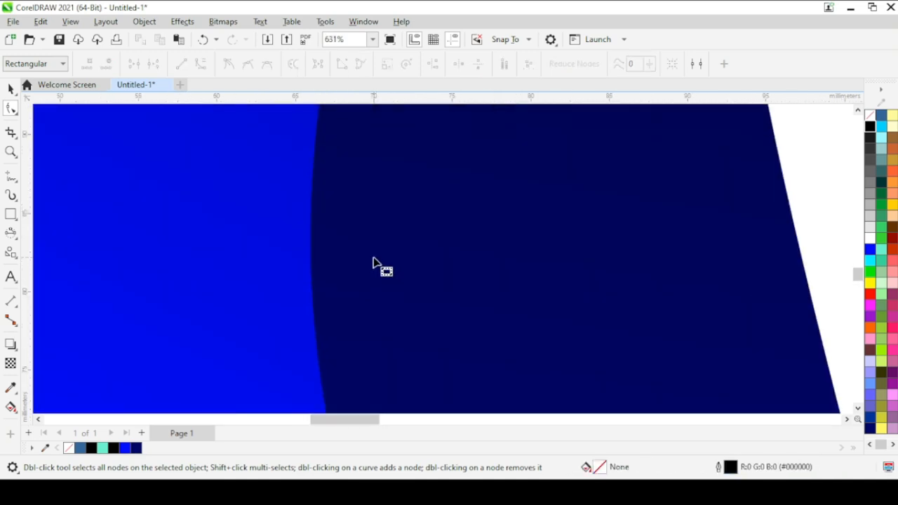
pyautogui.scroll(-3, 373, 264)
pyautogui.scroll(-3, 387, 225)
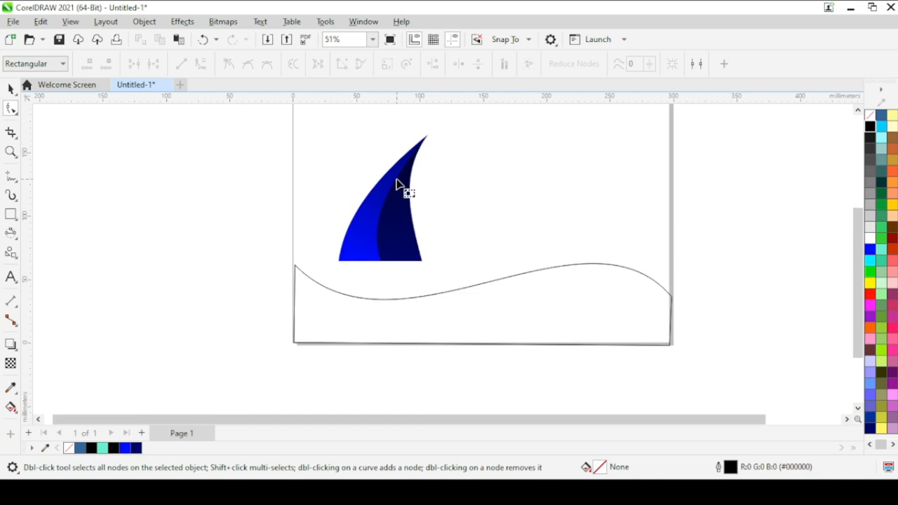
# Draw a rectangle about 61 × 58 mm beside the sail above the wavy shape, and activate the Shape tool on it.
pyautogui.scroll(2, 411, 151)
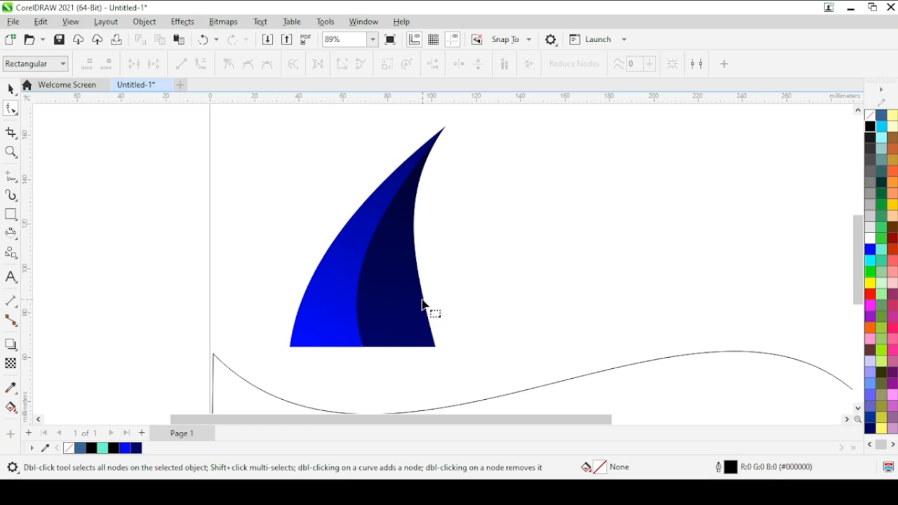
pyautogui.click(11, 215)
pyautogui.moveTo(580, 198); pyautogui.dragTo(715, 326)
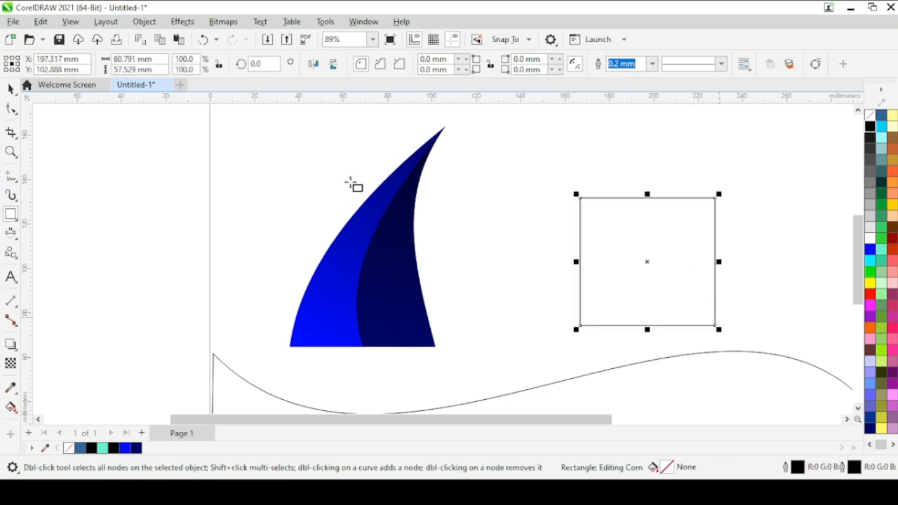
pyautogui.click(11, 108)
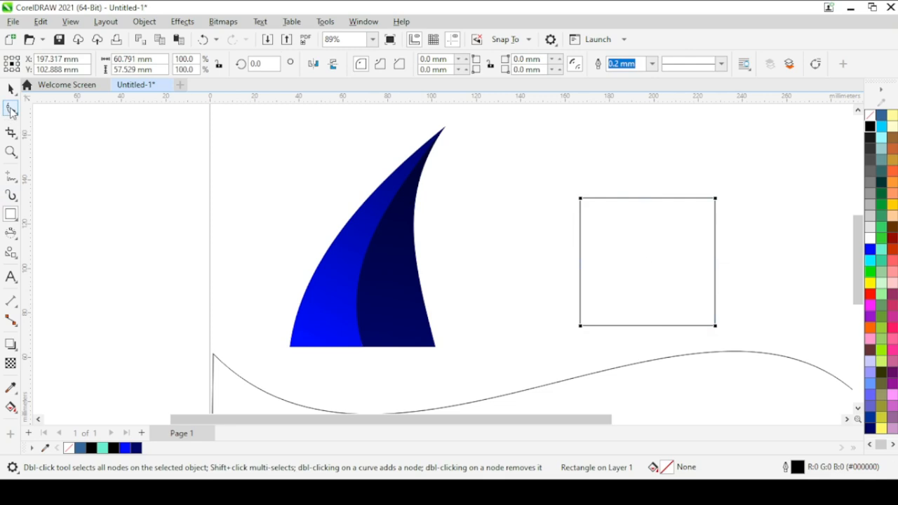
pyautogui.scroll(3, 675, 245)
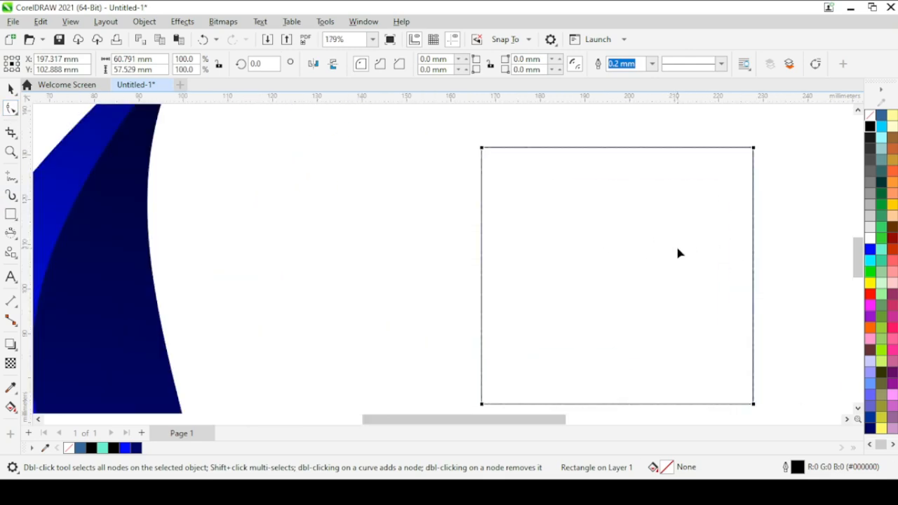
pyautogui.scroll(-3, 677, 256)
pyautogui.scroll(-2, 678, 280)
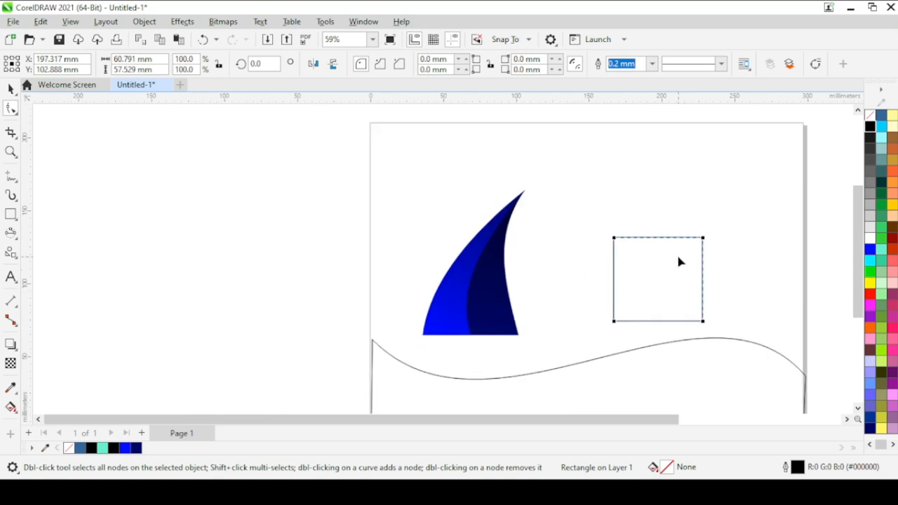
pyautogui.scroll(1, 677, 260)
pyautogui.scroll(-2, 682, 274)
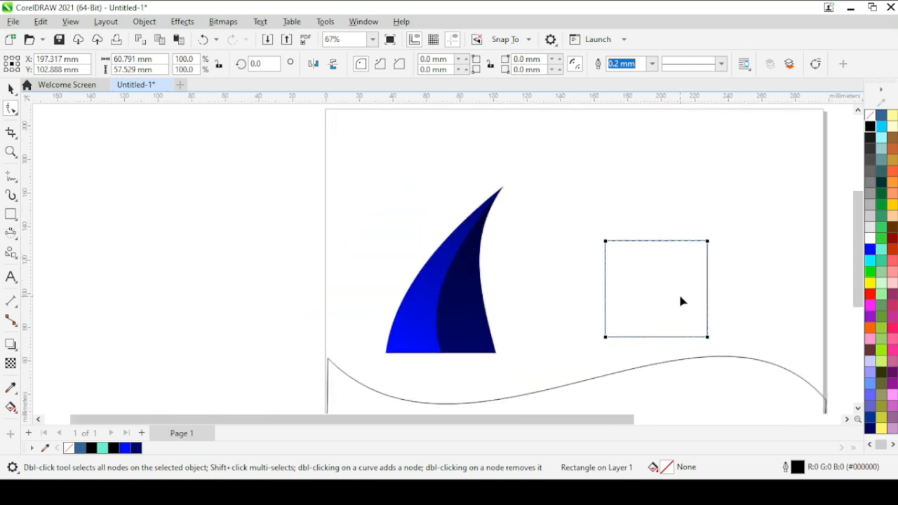
pyautogui.scroll(1, 665, 303)
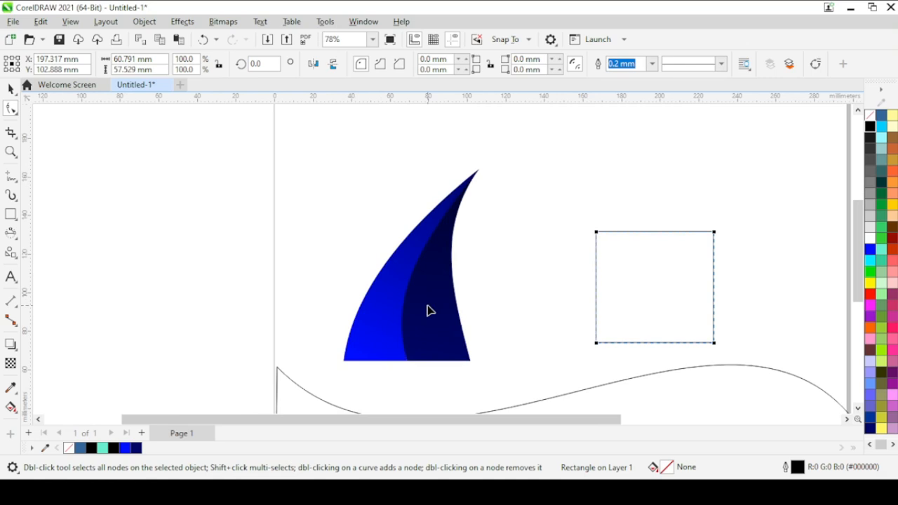
pyautogui.scroll(-3, 707, 309)
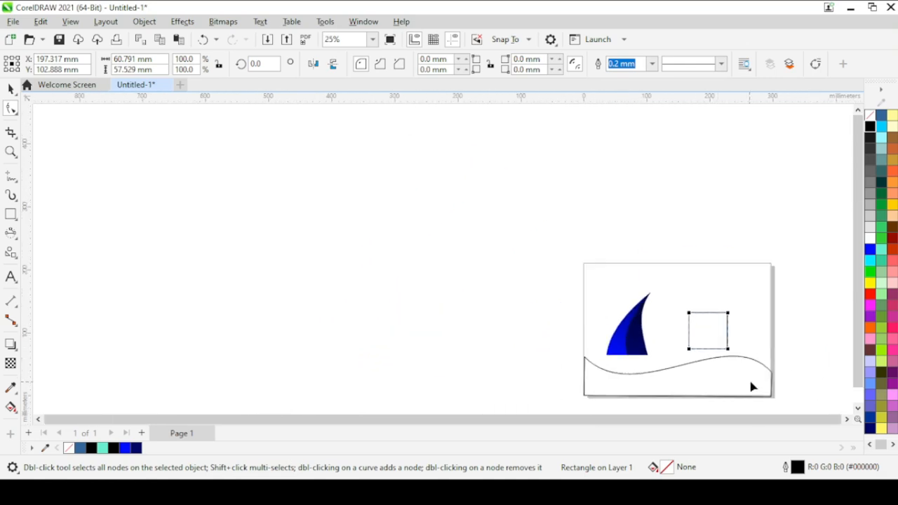
pyautogui.scroll(2, 752, 386)
pyautogui.scroll(1, 763, 385)
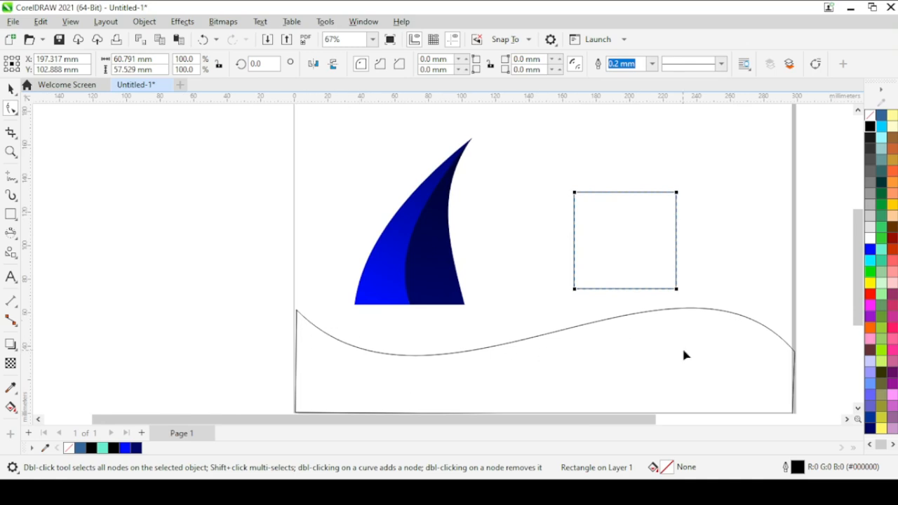
pyautogui.scroll(-2, 760, 344)
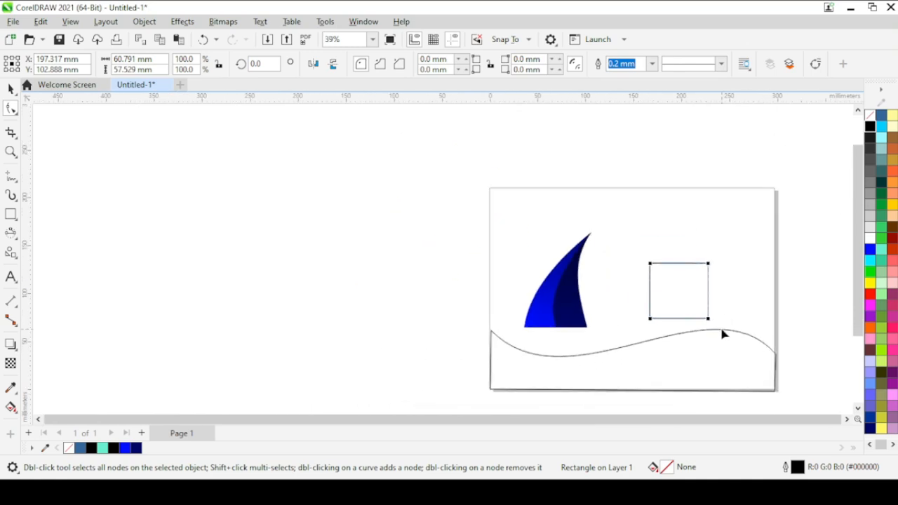